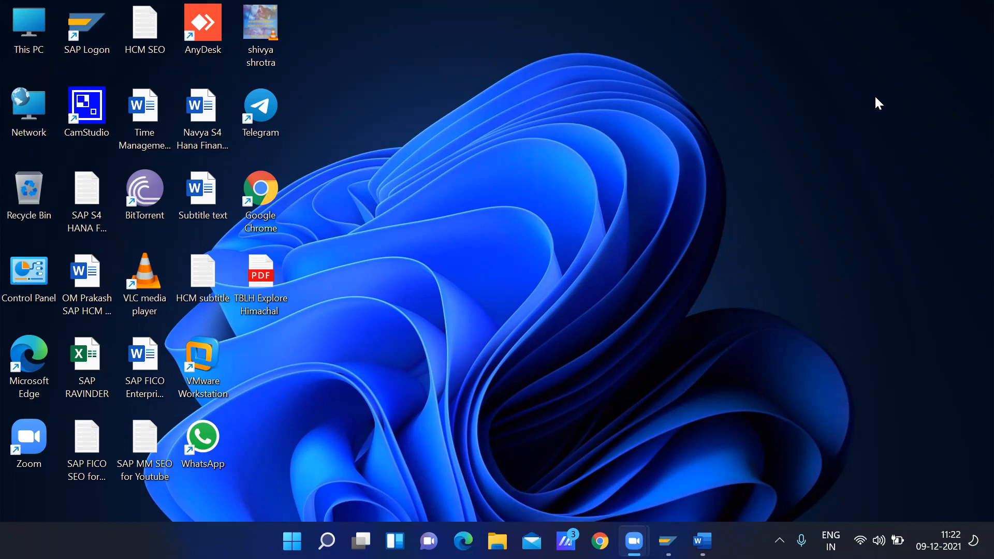
Try to start transaction spro in the SAP session that is already open
{"action": "left_click", "coordinate": [668, 541]}
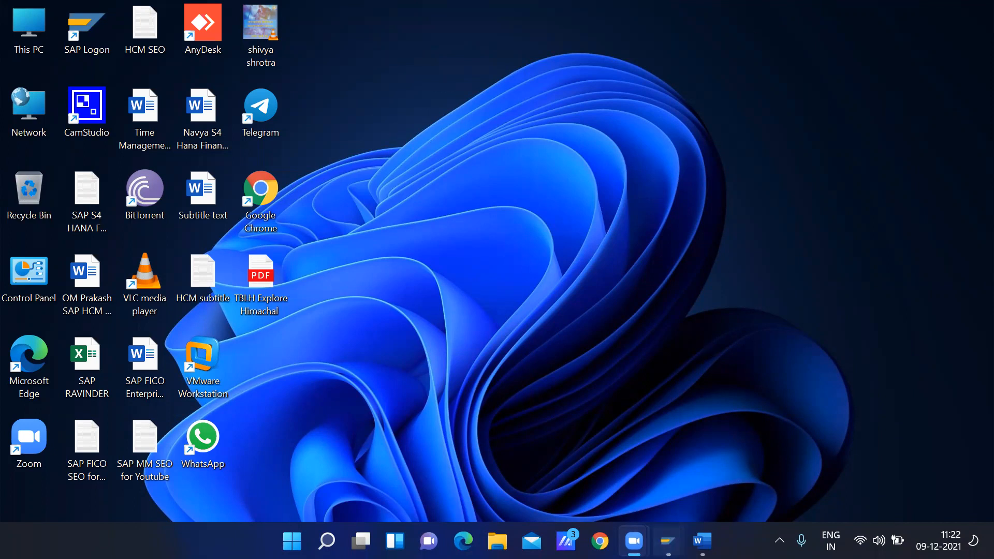
{"action": "left_click", "coordinate": [728, 447]}
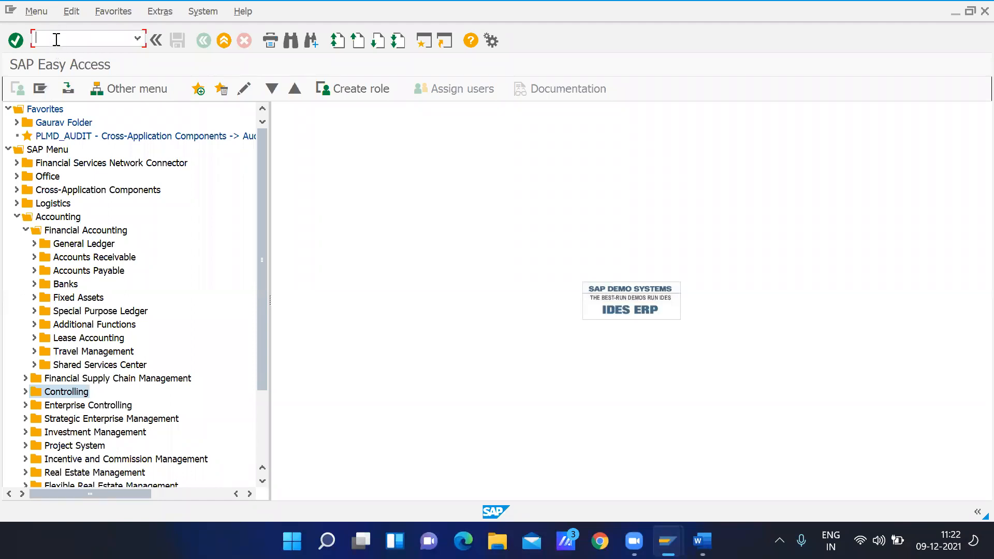
{"action": "type", "text": "spro"}
{"action": "key", "text": "Return"}
{"action": "left_click", "coordinate": [610, 342]}
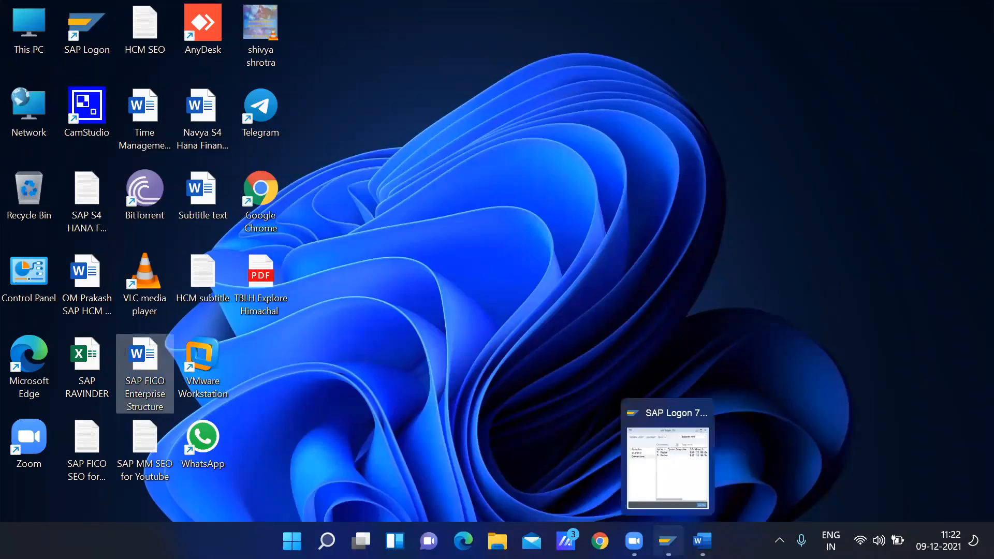
Log on through the first SAP Logon connection with the first remembered user name and the account password
{"action": "left_click", "coordinate": [667, 541]}
{"action": "double_click", "coordinate": [209, 144]}
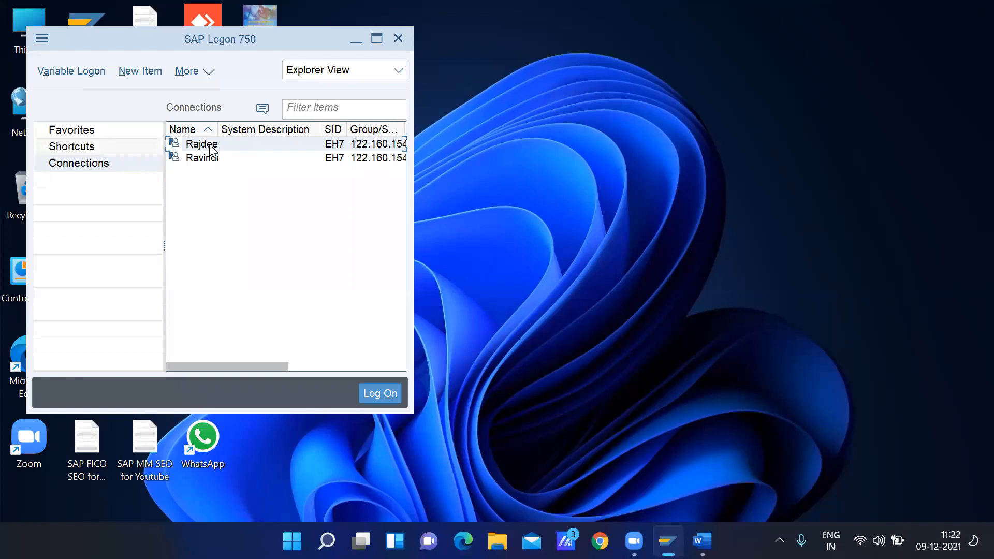
{"action": "left_click", "coordinate": [173, 155]}
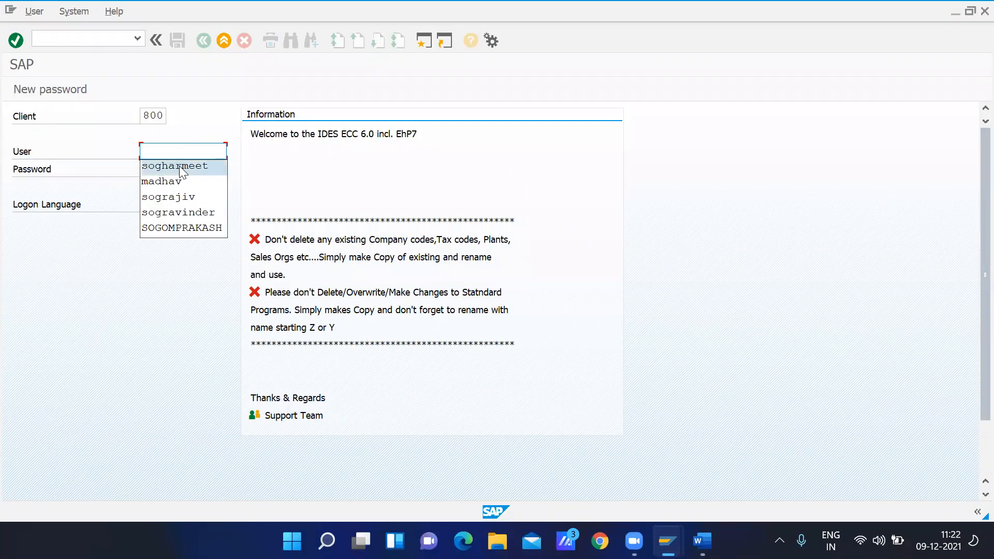
{"action": "left_click", "coordinate": [174, 166]}
{"action": "left_click", "coordinate": [163, 169]}
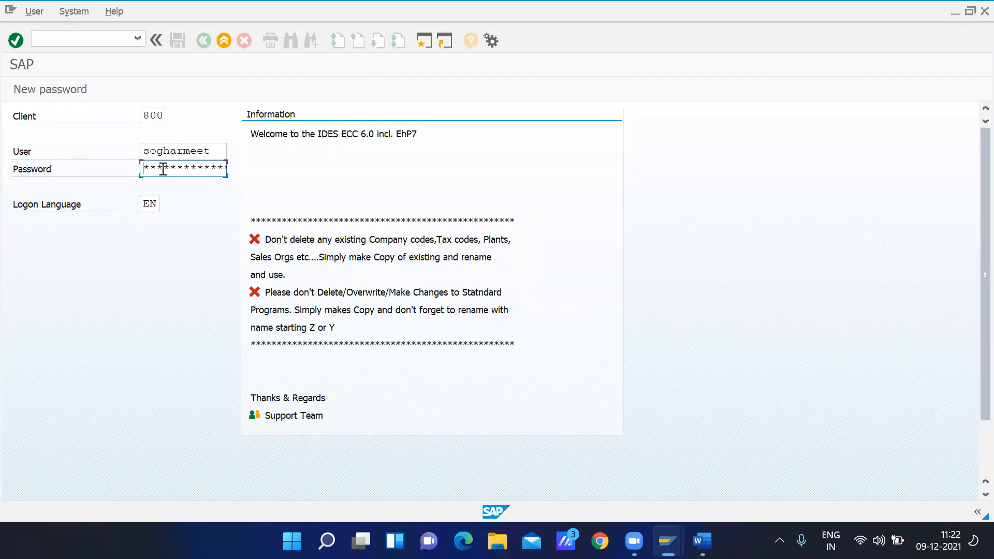
{"action": "key", "text": "Return"}
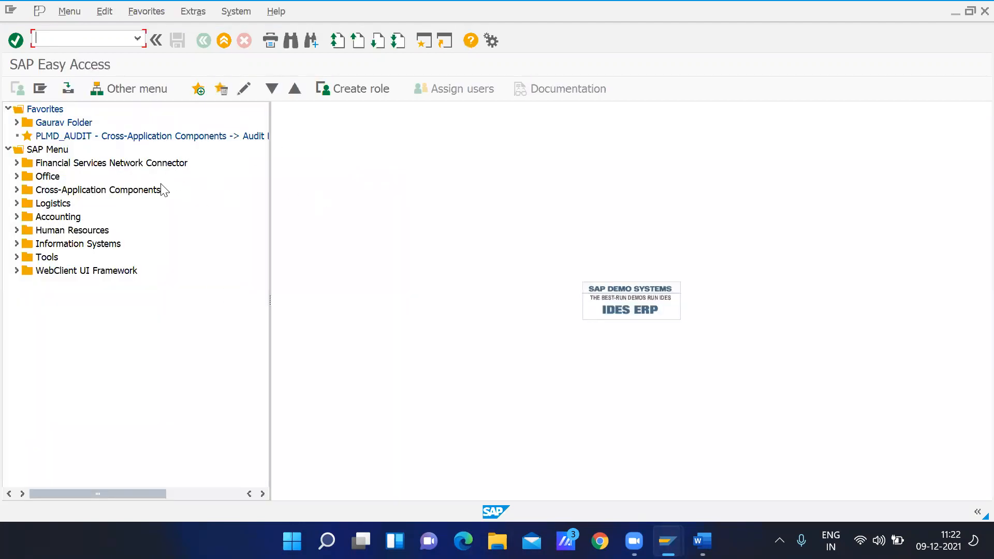
Run transaction spro and display the SAP Reference IMG
{"action": "type", "text": "spro"}
{"action": "key", "text": "Return"}
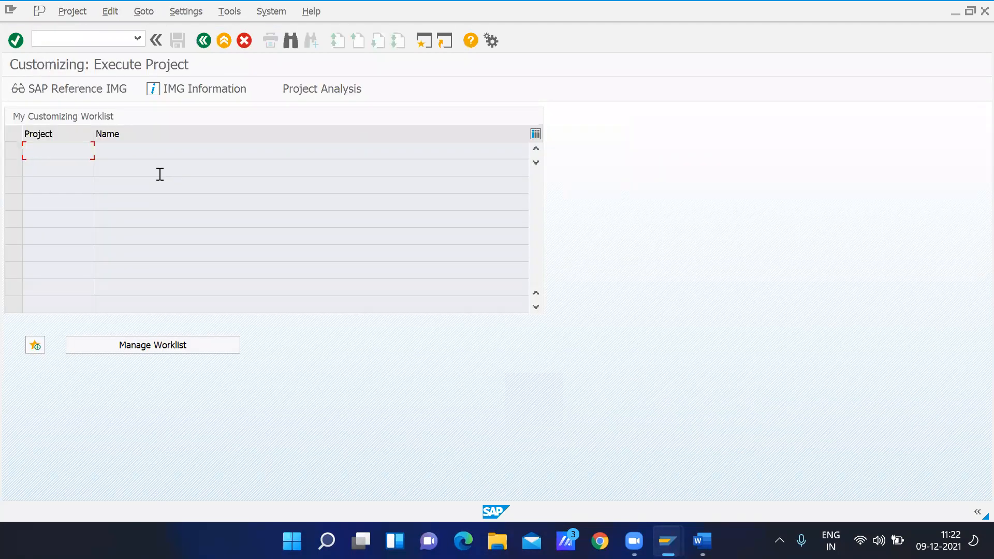
{"action": "left_click", "coordinate": [102, 94]}
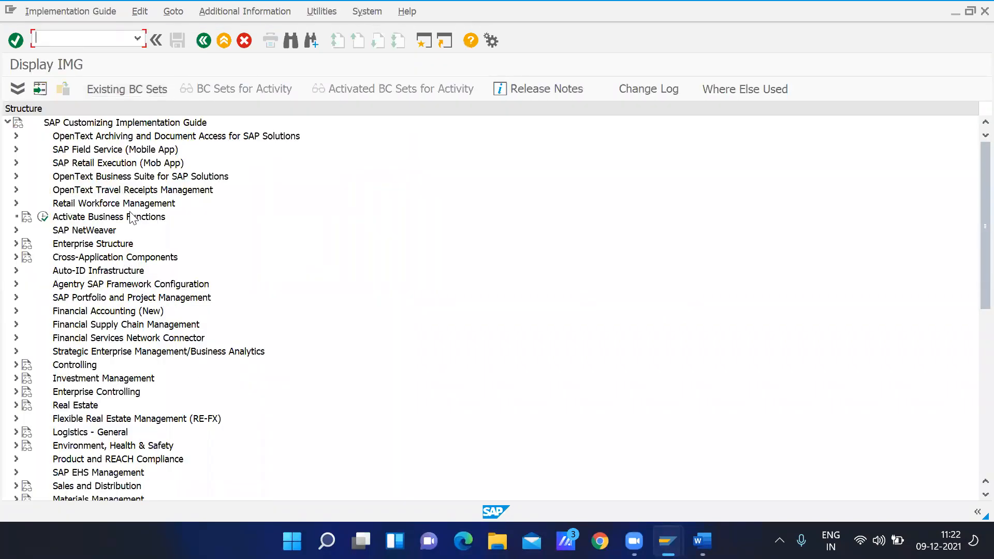
Expand Enterprise Structure, Definition and Financial Accounting in the implementation guide
{"action": "left_click", "coordinate": [99, 247]}
{"action": "left_click", "coordinate": [16, 244]}
{"action": "left_click", "coordinate": [79, 272]}
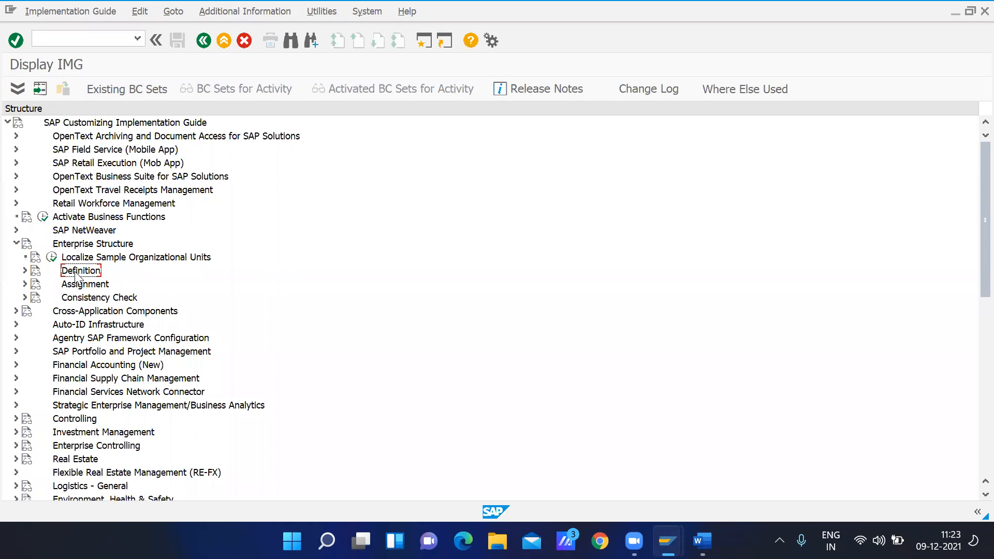
{"action": "left_click", "coordinate": [25, 270]}
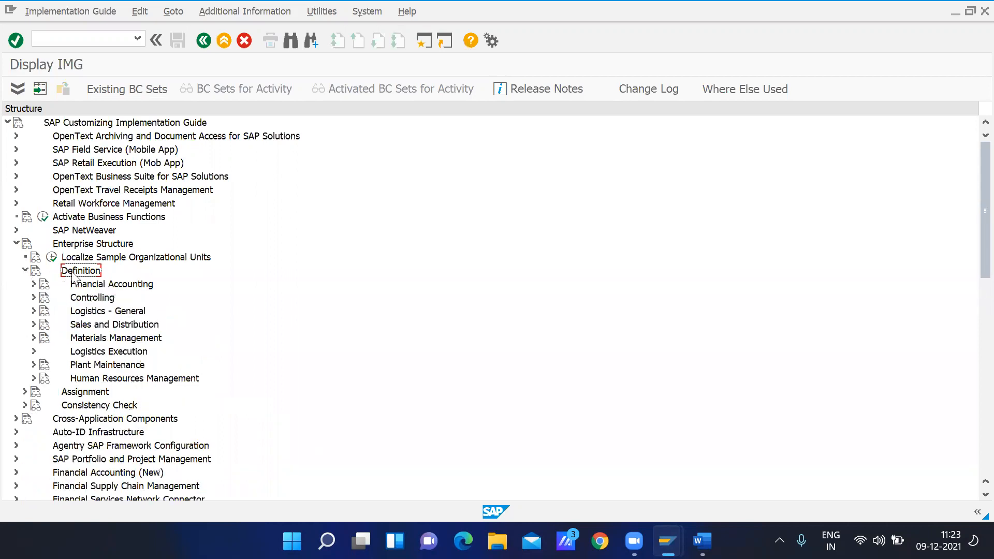
{"action": "left_click", "coordinate": [92, 286]}
{"action": "left_click", "coordinate": [33, 284]}
Execute the Define company activity under Financial Accounting
{"action": "left_click", "coordinate": [102, 299]}
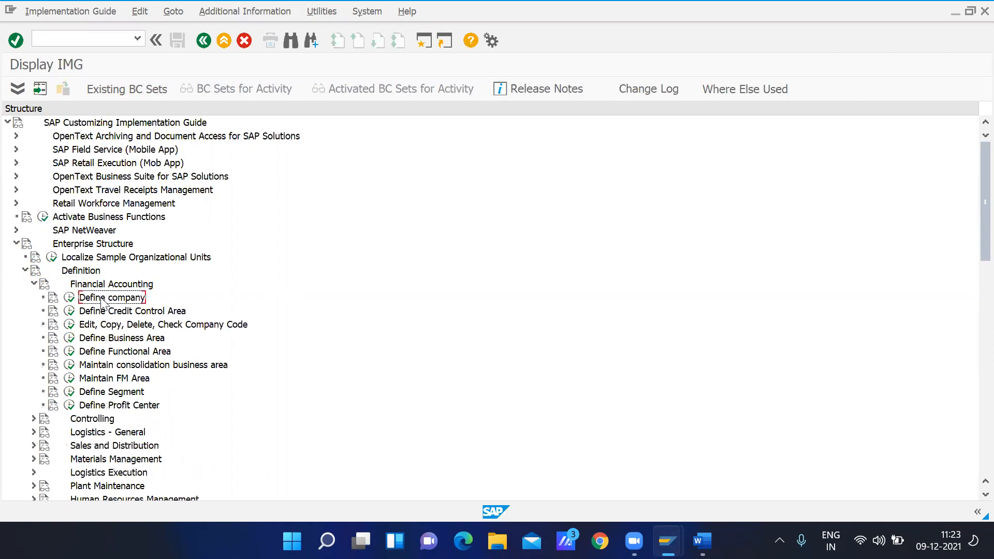
{"action": "left_click", "coordinate": [191, 327]}
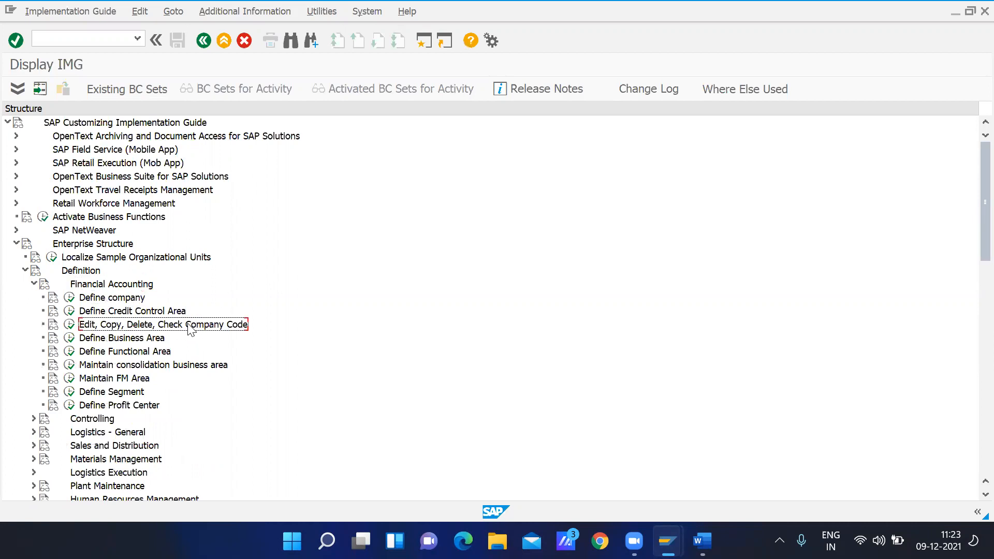
{"action": "left_click", "coordinate": [129, 302]}
{"action": "left_click", "coordinate": [187, 327]}
{"action": "left_click", "coordinate": [112, 301]}
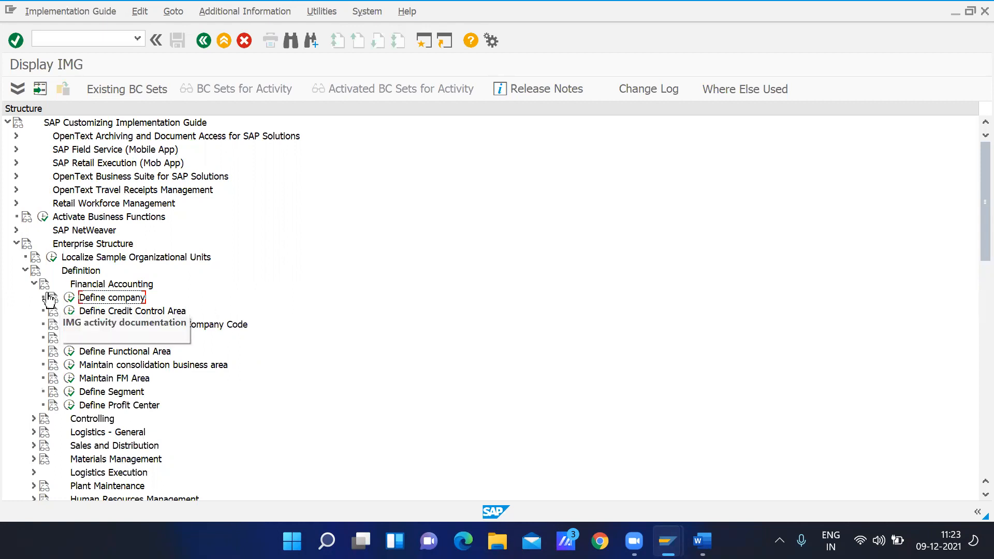
{"action": "left_click", "coordinate": [70, 298]}
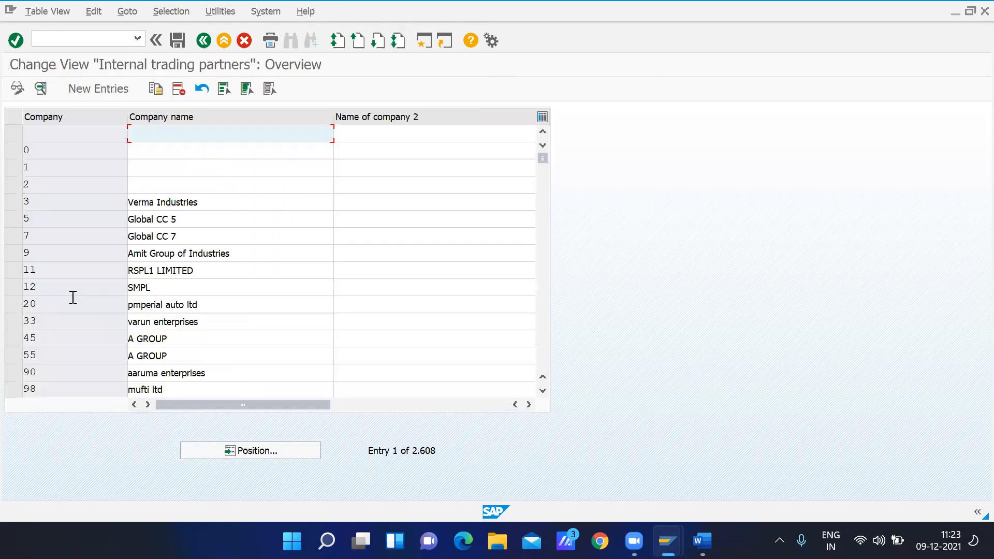
Position the company list at entry GO01
{"action": "left_click", "coordinate": [270, 451]}
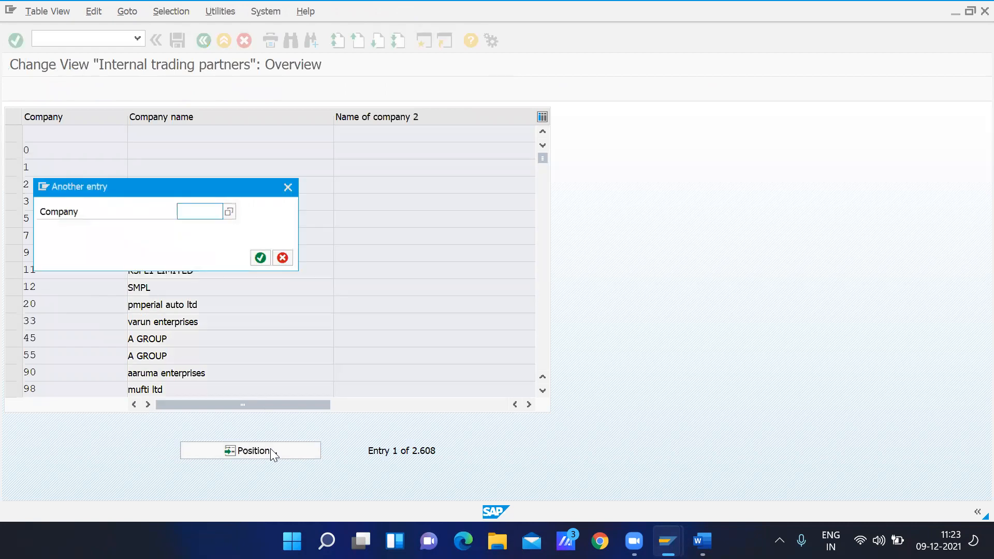
{"action": "type", "text": "go01"}
{"action": "key", "text": "Return"}
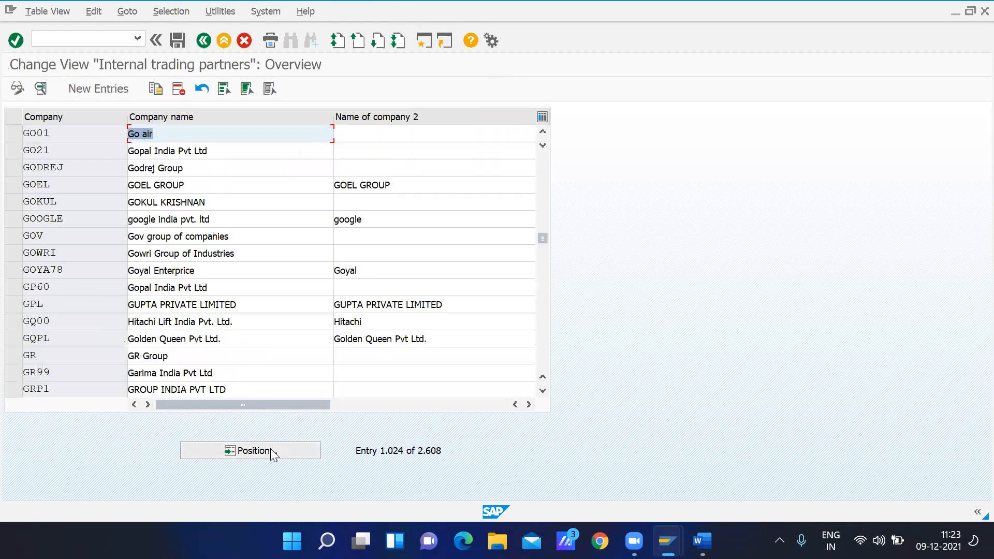
Position the company list at entry GAURAV and select the nearby entry GAU123
{"action": "left_click", "coordinate": [247, 450]}
{"action": "type", "text": "gaurav"}
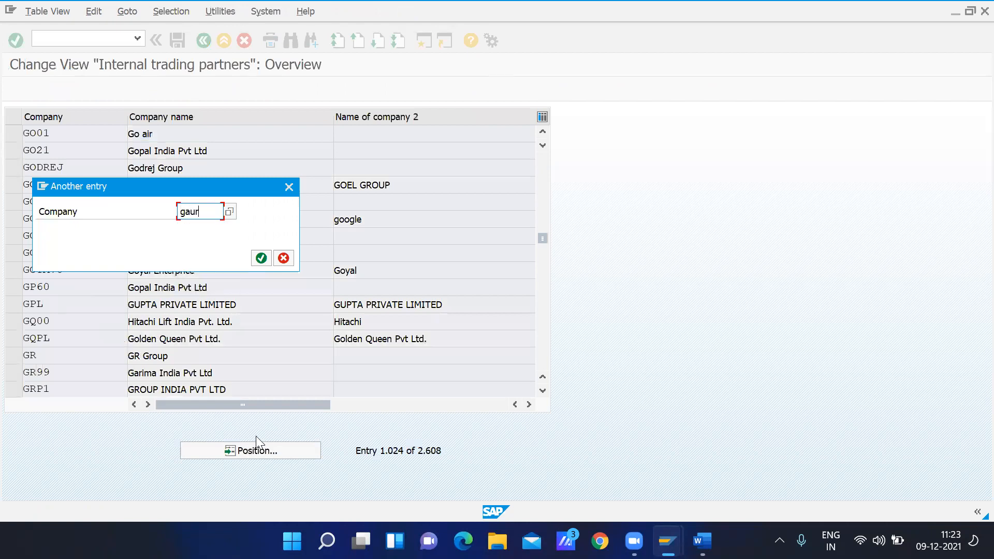
{"action": "key", "text": "Return"}
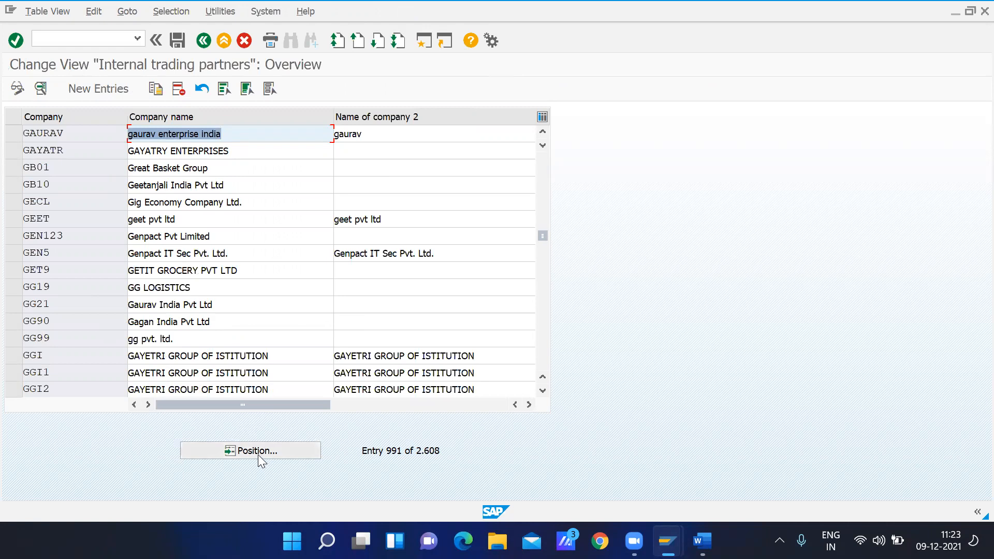
{"action": "left_click", "coordinate": [541, 130]}
{"action": "left_click", "coordinate": [541, 130]}
{"action": "left_click", "coordinate": [541, 131]}
{"action": "left_click", "coordinate": [541, 130]}
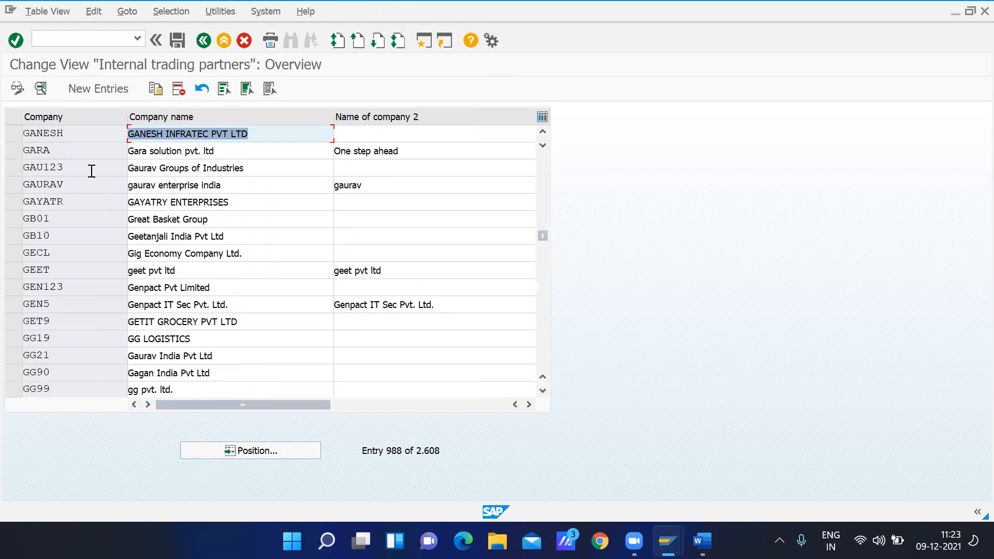
{"action": "left_click", "coordinate": [12, 167]}
Start a new company entry with the company ID lfjlsj and discard it
{"action": "left_click", "coordinate": [83, 93]}
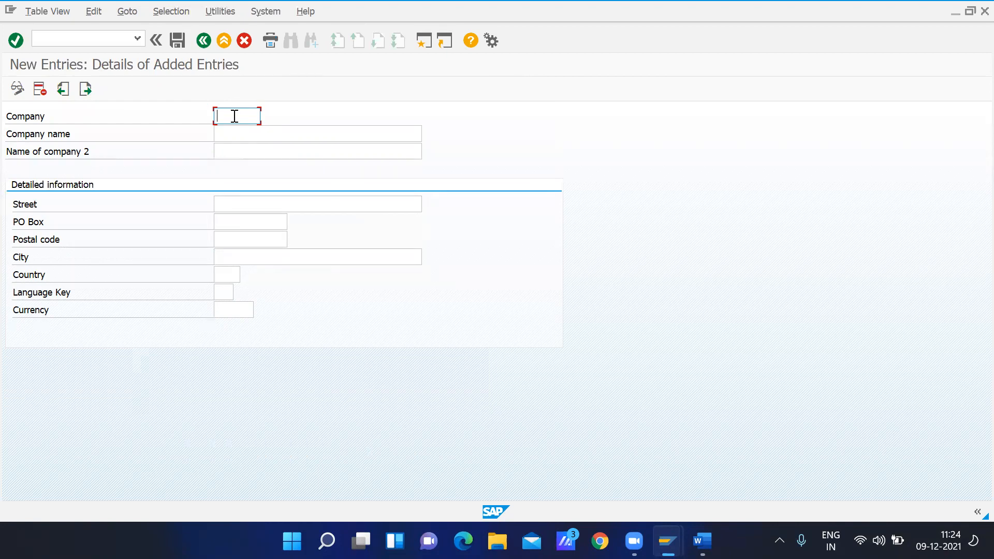
{"action": "type", "text": "lf lsj"}
{"action": "left_click", "coordinate": [229, 134]}
{"action": "left_click", "coordinate": [244, 155]}
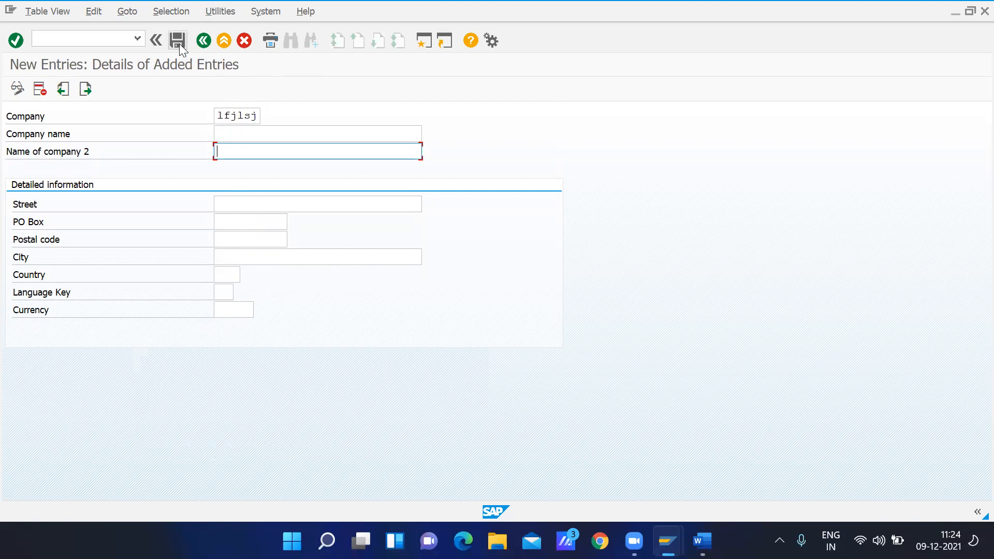
{"action": "left_click", "coordinate": [248, 42]}
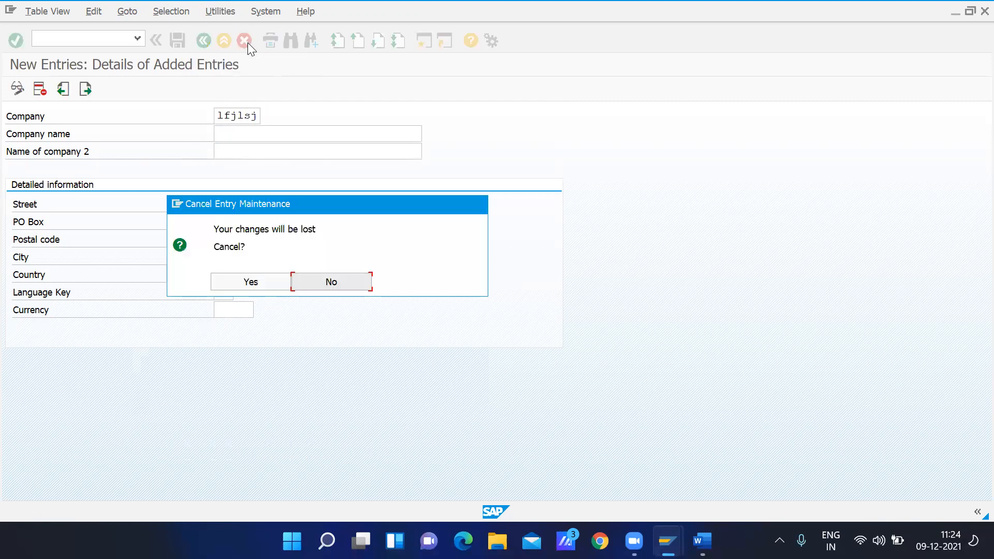
{"action": "left_click", "coordinate": [262, 280]}
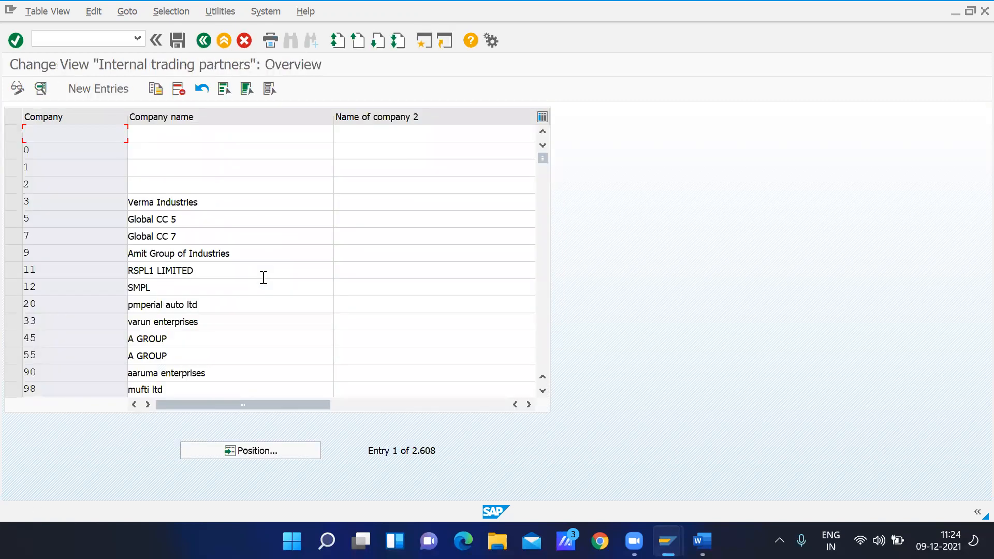
Return to the implementation guide and open the Edit Company Code Data activity
{"action": "left_click", "coordinate": [204, 40]}
{"action": "left_click", "coordinate": [150, 325]}
{"action": "left_click", "coordinate": [70, 324]}
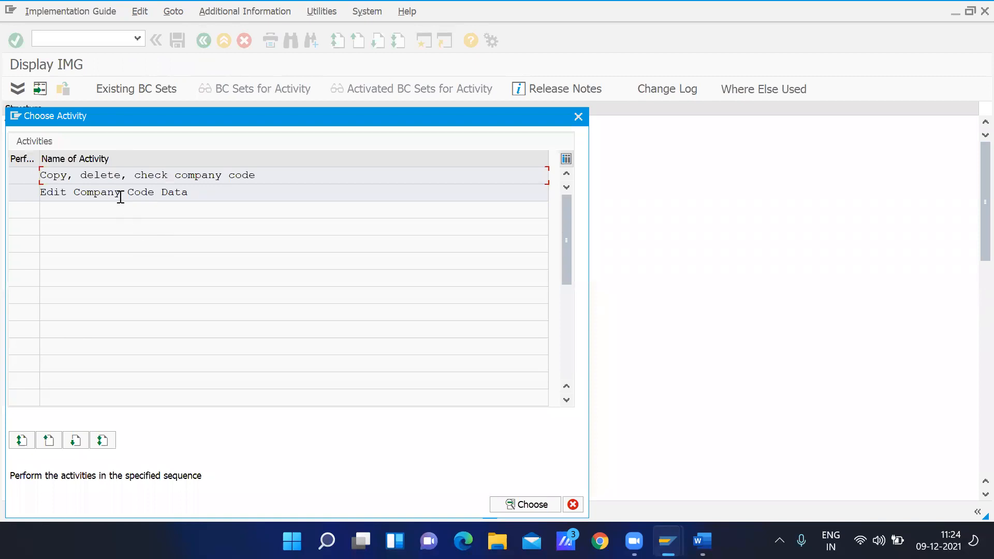
{"action": "double_click", "coordinate": [120, 193]}
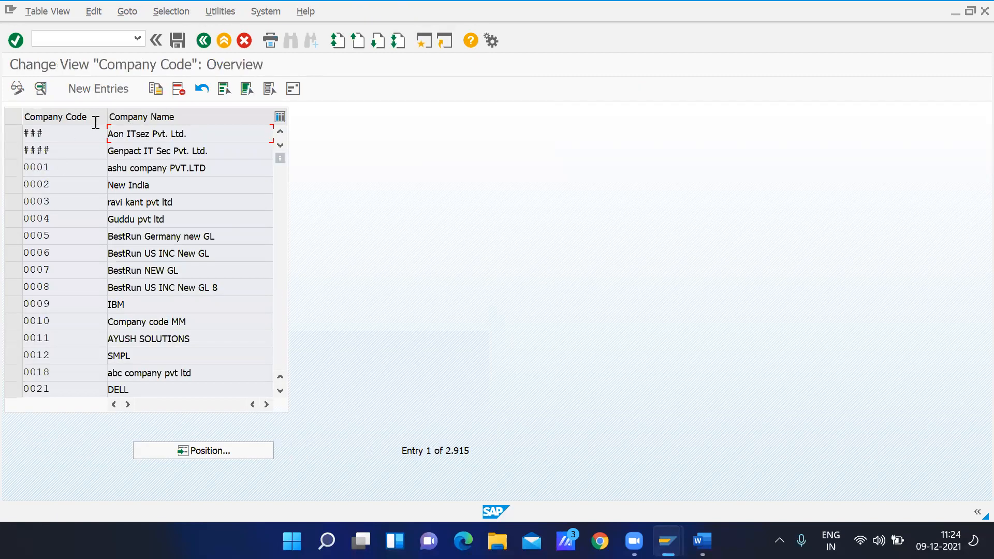
Examine the name, city, country, currency and language fields of a blank company code entry and discard it
{"action": "left_click", "coordinate": [102, 89]}
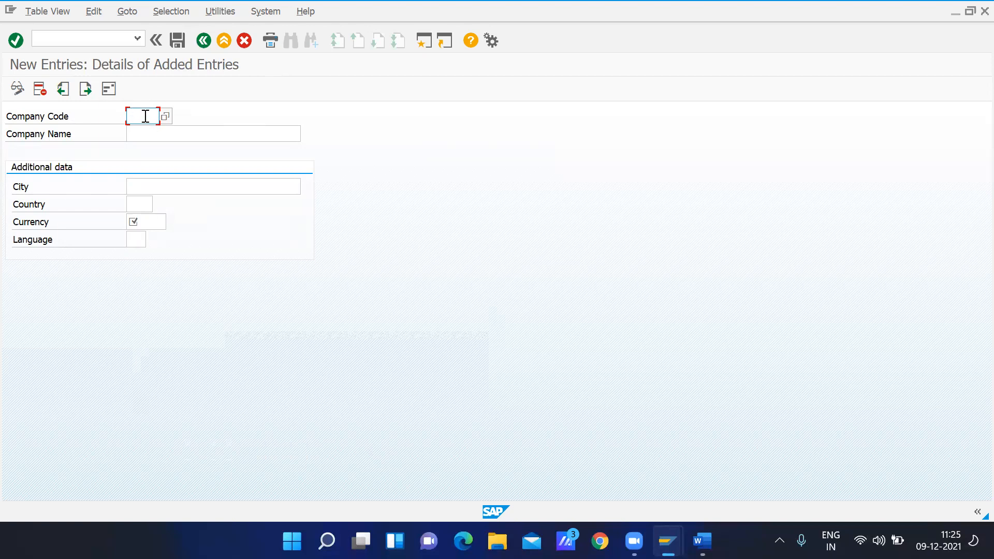
{"action": "left_click", "coordinate": [162, 137]}
{"action": "left_click", "coordinate": [165, 186]}
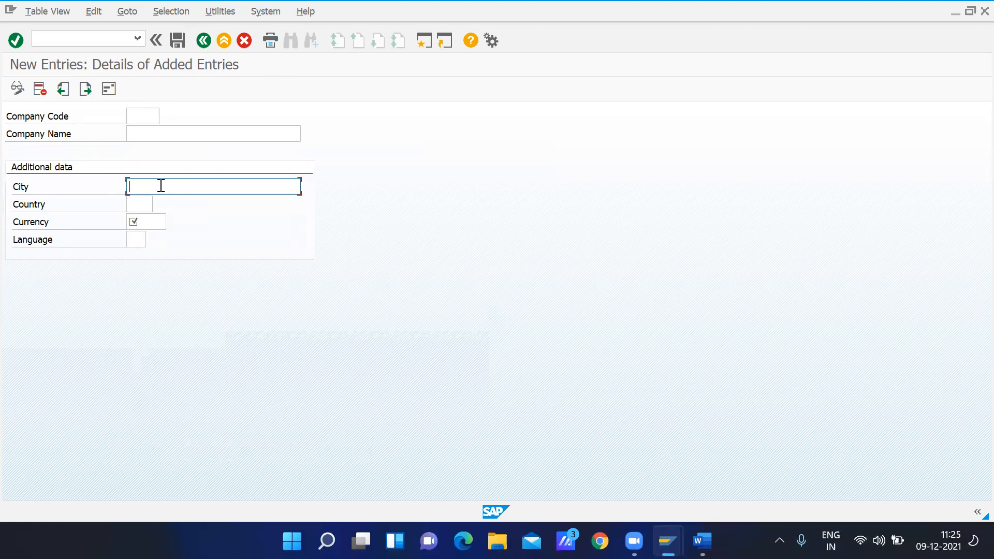
{"action": "left_click", "coordinate": [136, 204]}
{"action": "left_click", "coordinate": [154, 222]}
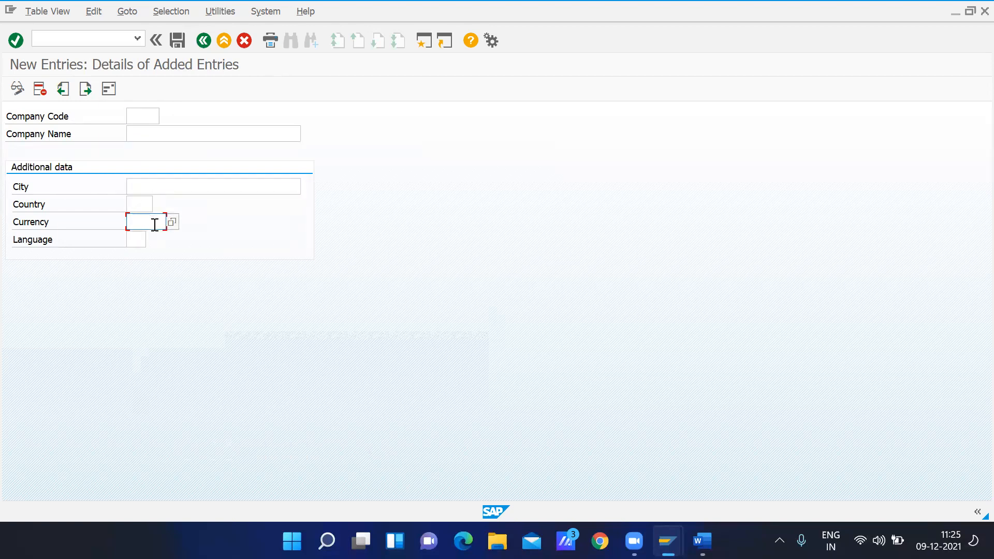
{"action": "left_click", "coordinate": [134, 237]}
{"action": "left_click", "coordinate": [110, 90]}
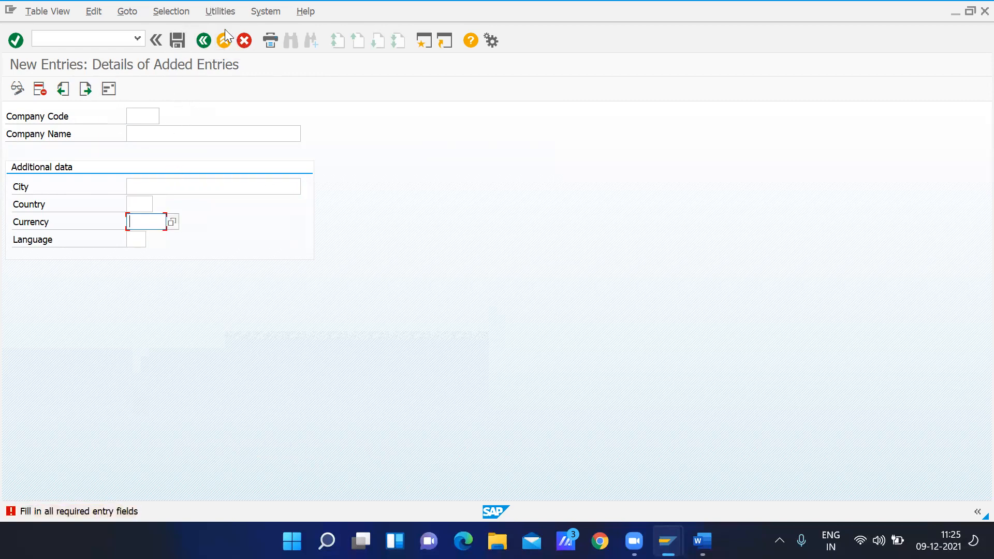
{"action": "left_click", "coordinate": [245, 41]}
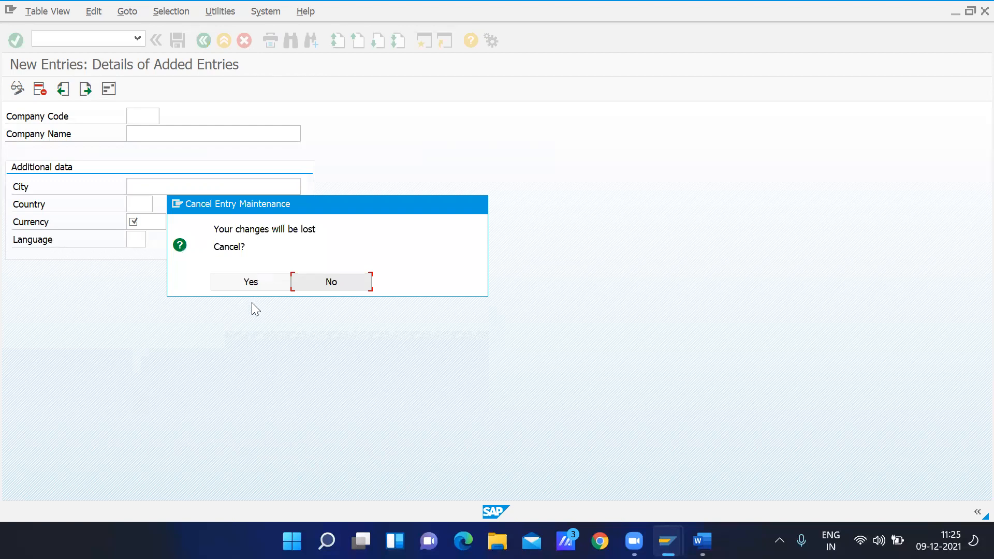
{"action": "left_click", "coordinate": [247, 283]}
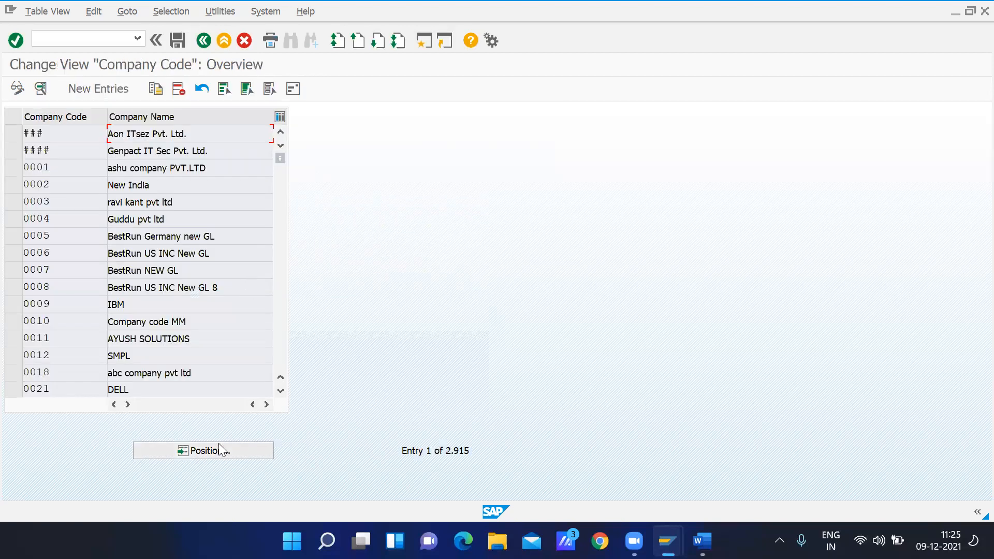
Locate company code GMOT in the list and display its details
{"action": "left_click", "coordinate": [218, 451]}
{"action": "type", "text": "gmot"}
{"action": "key", "text": "Return"}
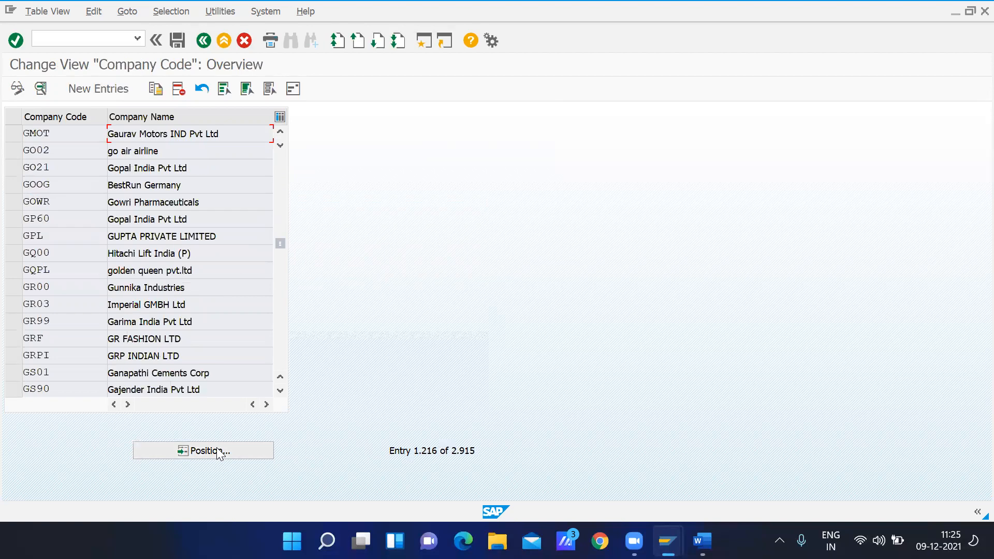
{"action": "left_click", "coordinate": [13, 134]}
{"action": "left_click", "coordinate": [41, 89]}
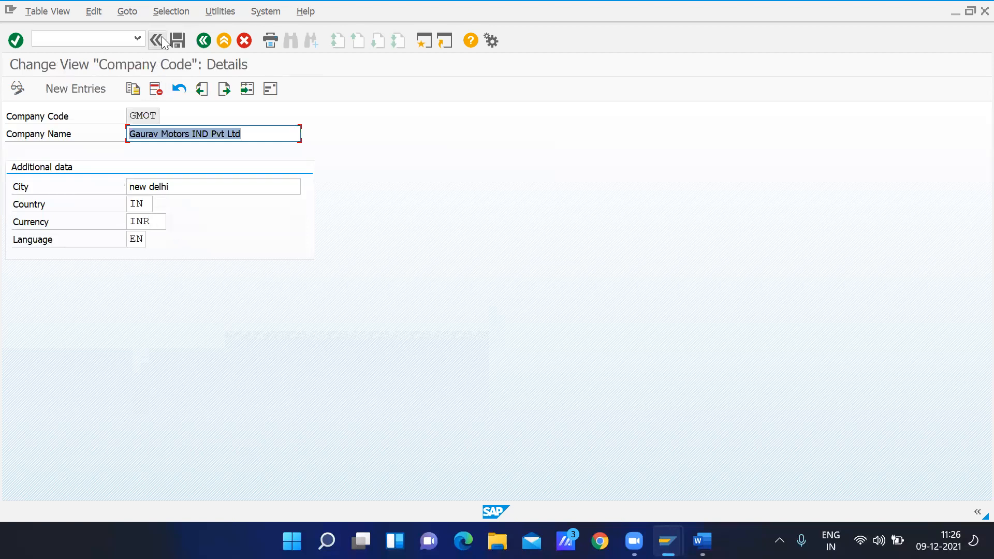
Examine the address data of company code GMOT, including the communication section, and close it
{"action": "left_click", "coordinate": [270, 89]}
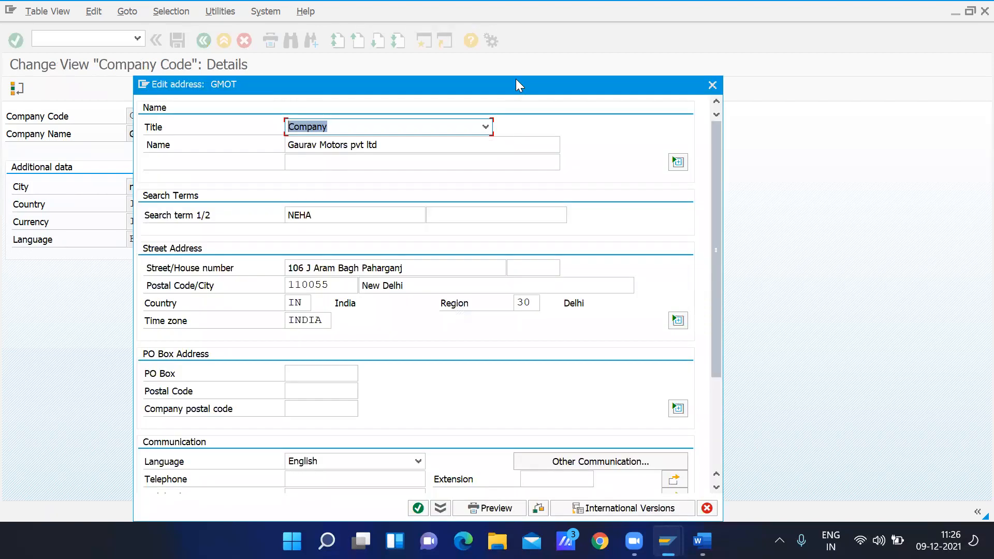
{"action": "left_click_drag", "start_coordinate": [516, 84], "coordinate": [513, 9]}
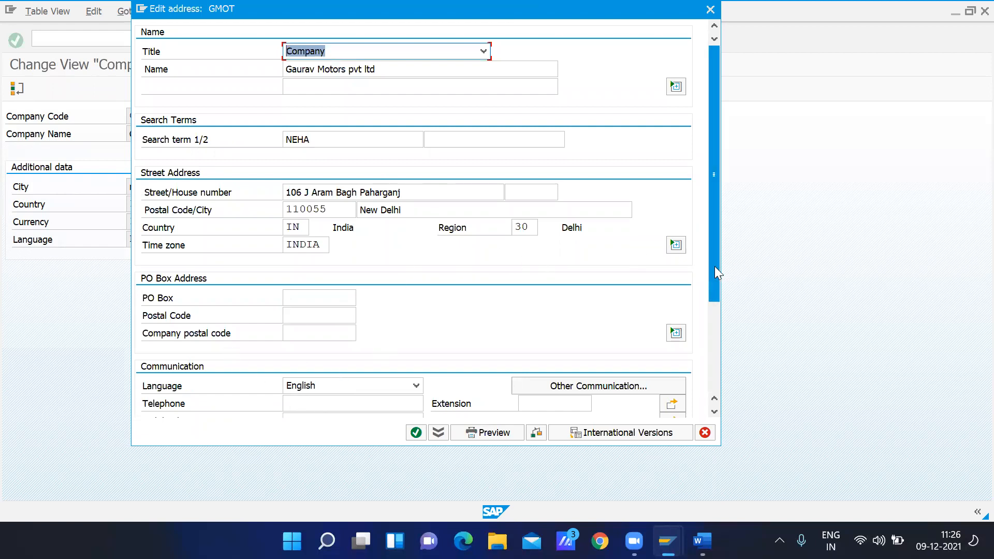
{"action": "left_click_drag", "start_coordinate": [715, 266], "coordinate": [708, 337]}
{"action": "left_click", "coordinate": [416, 433]}
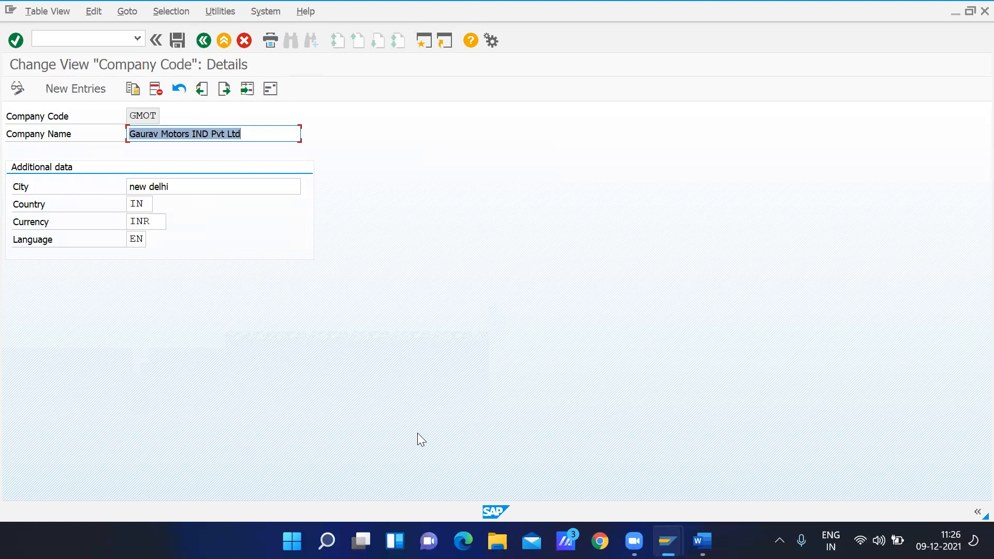
Return to the implementation guide, run the Define Business Area activity and start new entries
{"action": "left_click", "coordinate": [203, 42]}
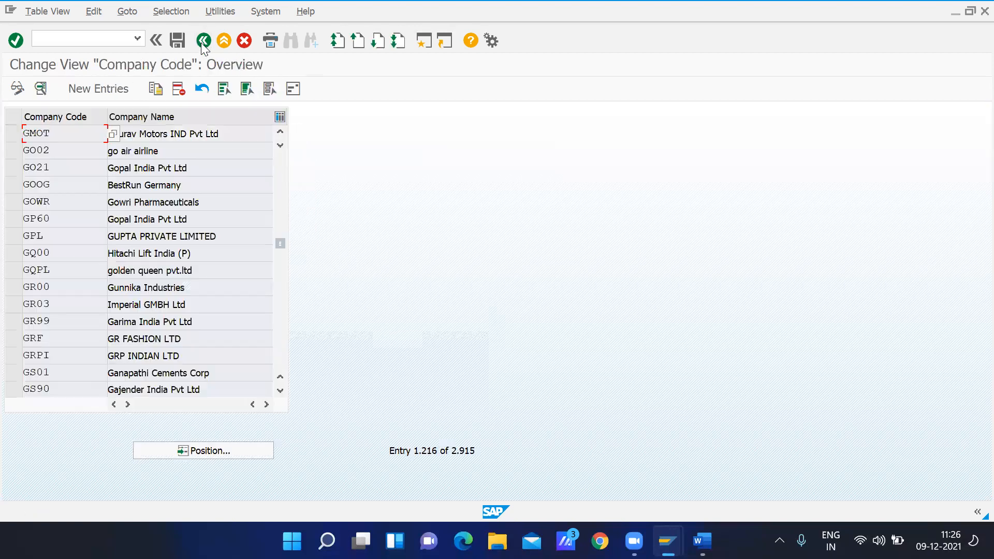
{"action": "left_click", "coordinate": [202, 42]}
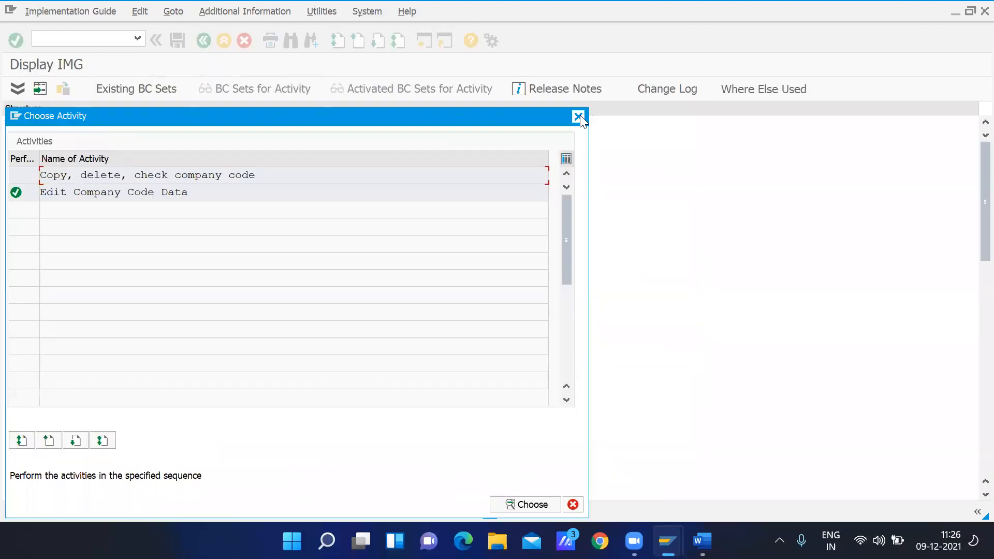
{"action": "left_click", "coordinate": [578, 116]}
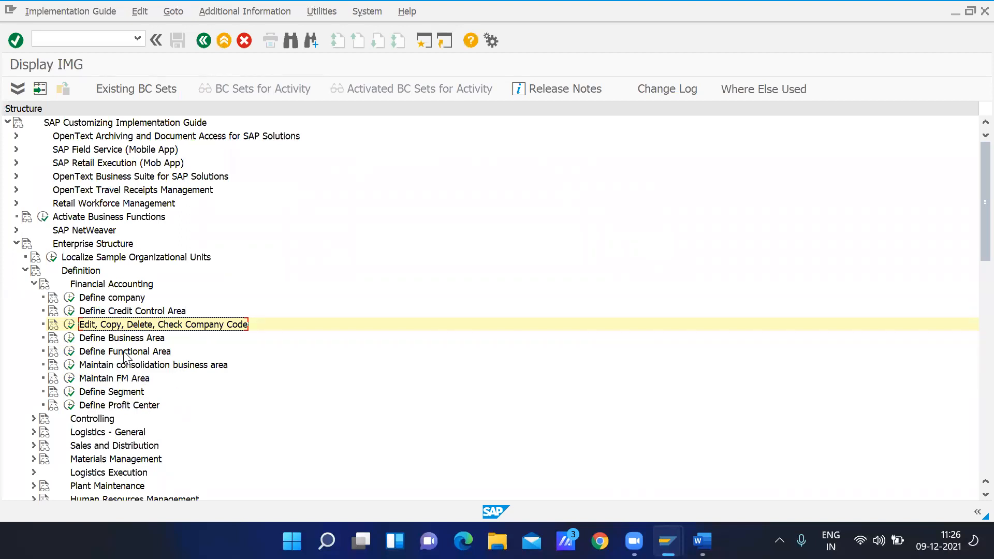
{"action": "left_click", "coordinate": [98, 339]}
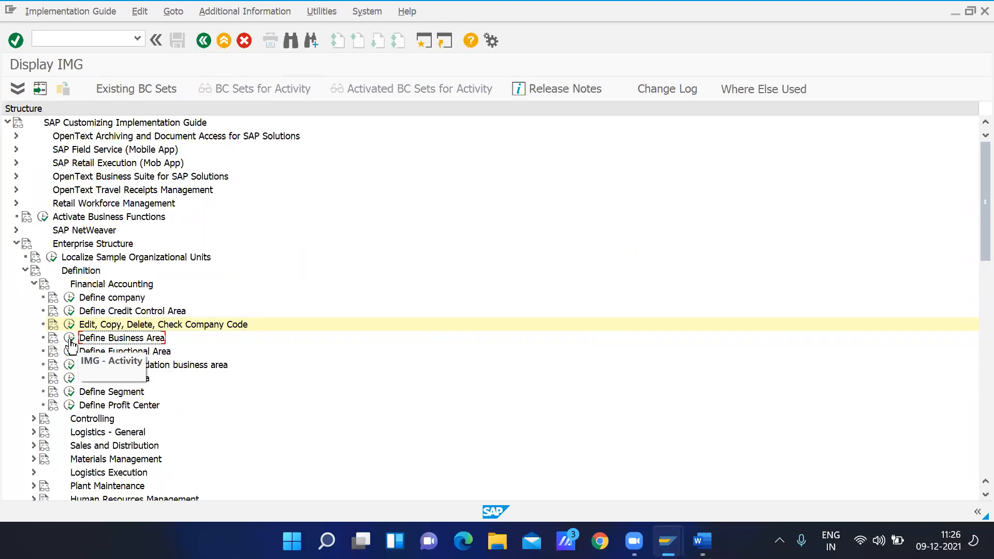
{"action": "left_click", "coordinate": [70, 338]}
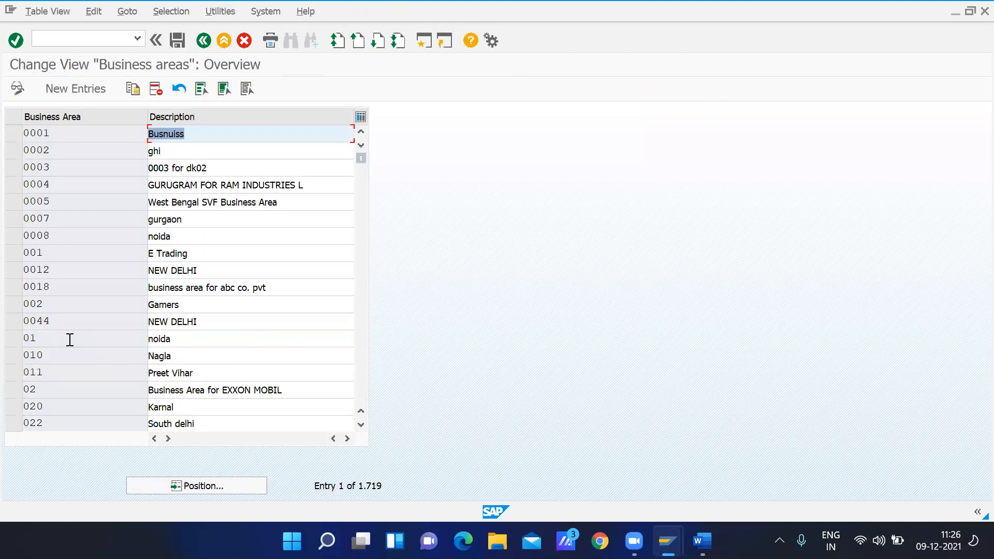
{"action": "left_click", "coordinate": [88, 92]}
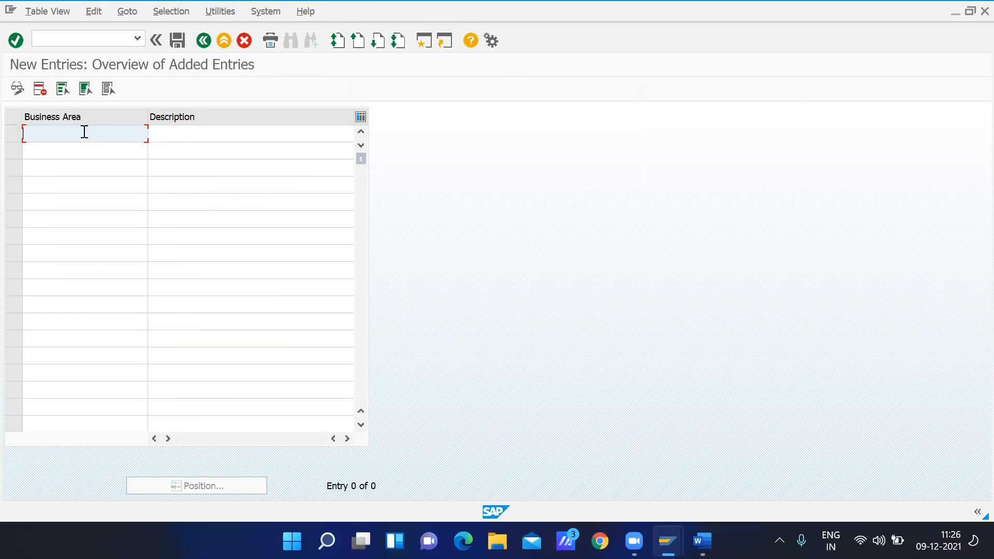
Enter 1001 and 1002 as the keys of two new business areas
{"action": "type", "text": "1000"}
{"action": "key", "text": "BackSpace"}
{"action": "type", "text": "1"}
{"action": "left_click", "coordinate": [68, 146]}
{"action": "type", "text": "1000"}
{"action": "key", "text": "BackSpace"}
{"action": "type", "text": "2"}
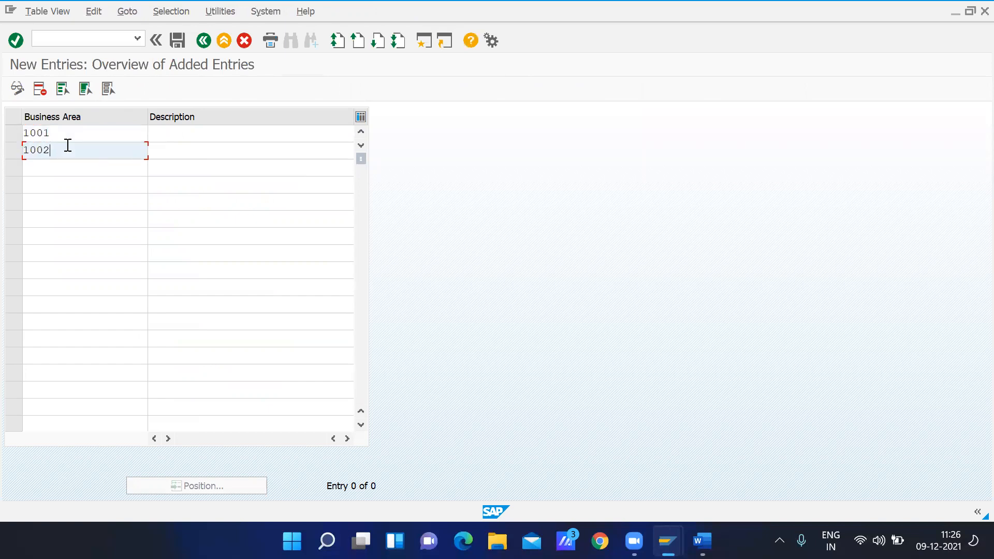
Describe the first business area as GMOT Delhi and the second as GMOT Gurgaon, and try to save them
{"action": "left_click", "coordinate": [165, 134]}
{"action": "type", "text": "GMOT Delhi"}
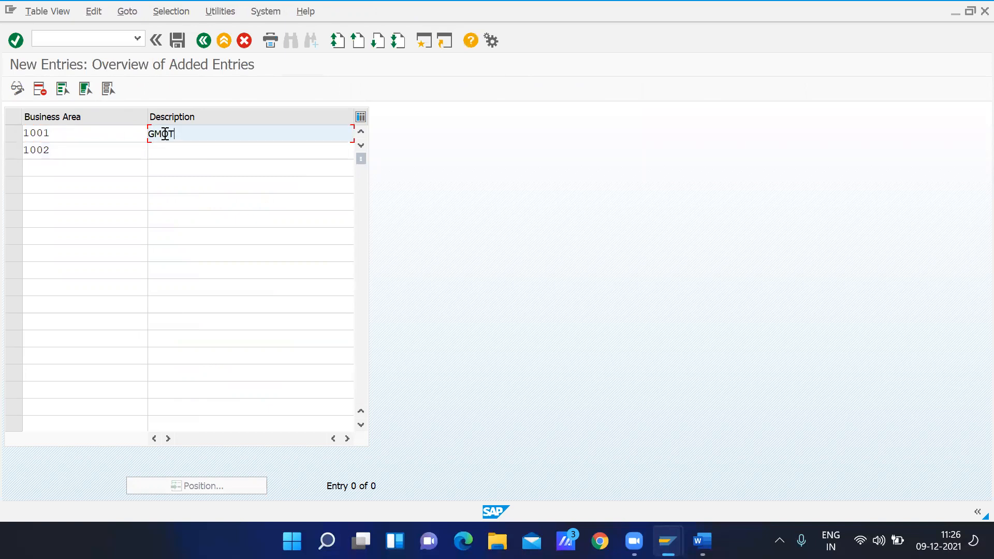
{"action": "key", "text": "Tab"}
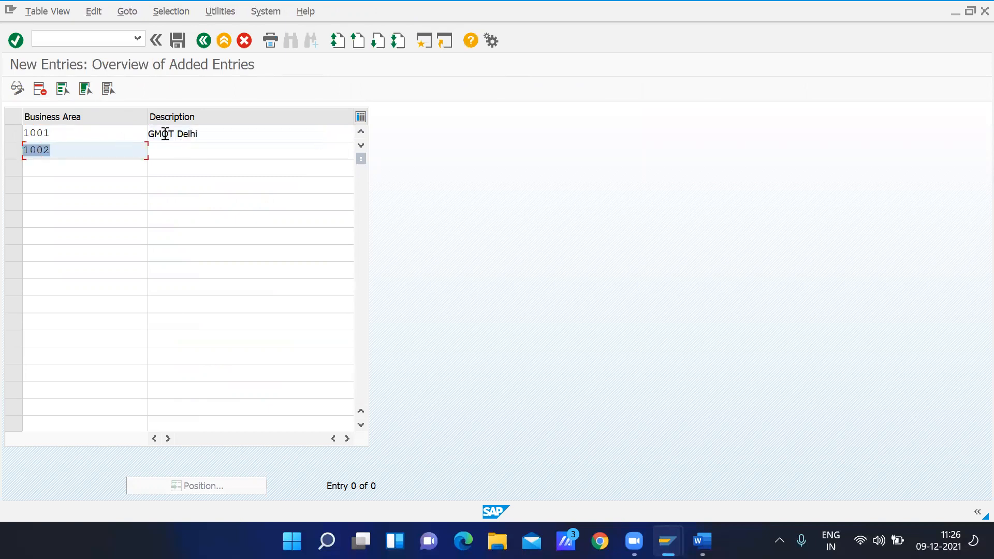
{"action": "key", "text": "Tab"}
{"action": "type", "text": "GMOT B"}
{"action": "type", "text": "a"}
{"action": "key", "text": "BackSpace"}
{"action": "type", "text": "Gurgano"}
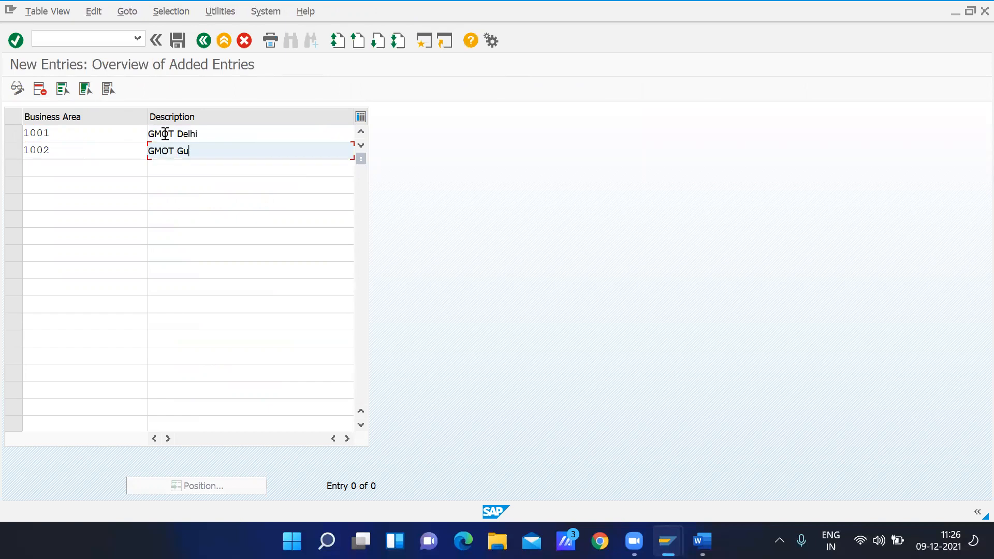
{"action": "key", "text": "BackSpace"}
{"action": "key", "text": "BackSpace"}
{"action": "key", "text": "BackSpace"}
{"action": "type", "text": "ao"}
{"action": "left_click", "coordinate": [180, 43]}
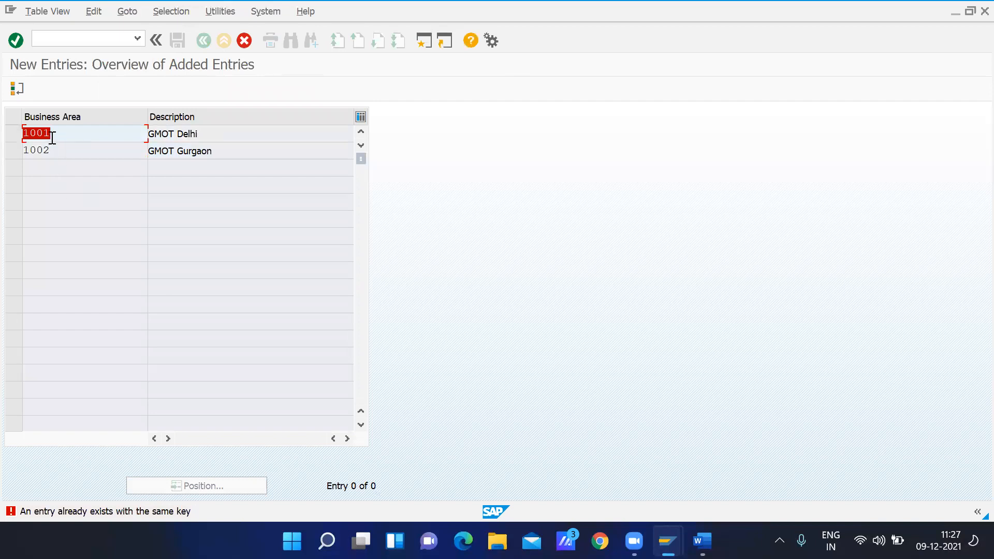
Change the business area keys to GMO1 for GMOT Delhi and GMO2 for GMOT Gurgaon and submit the entries
{"action": "type", "text": "GMO1"}
{"action": "key", "text": "Return"}
{"action": "type", "text": "GMO"}
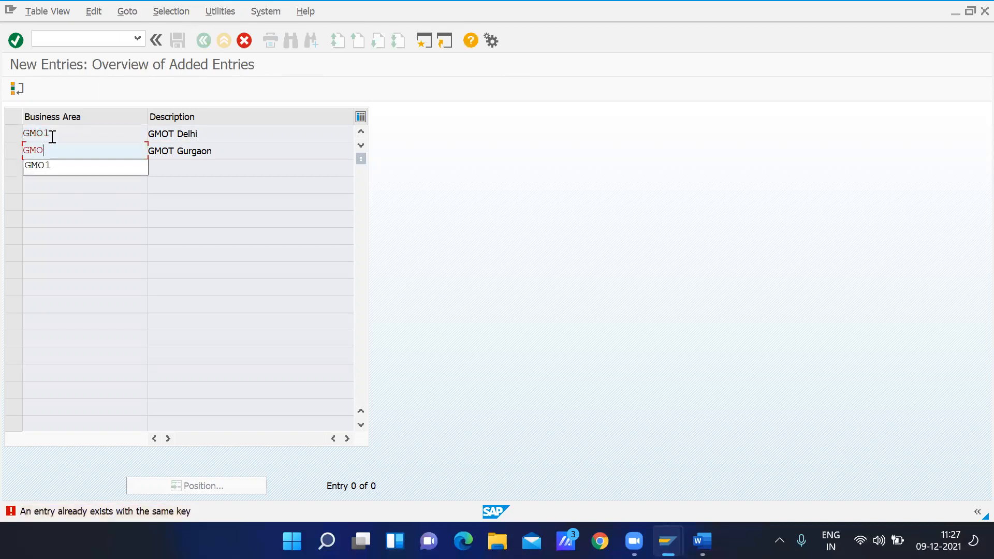
{"action": "type", "text": "2"}
{"action": "key", "text": "Return"}
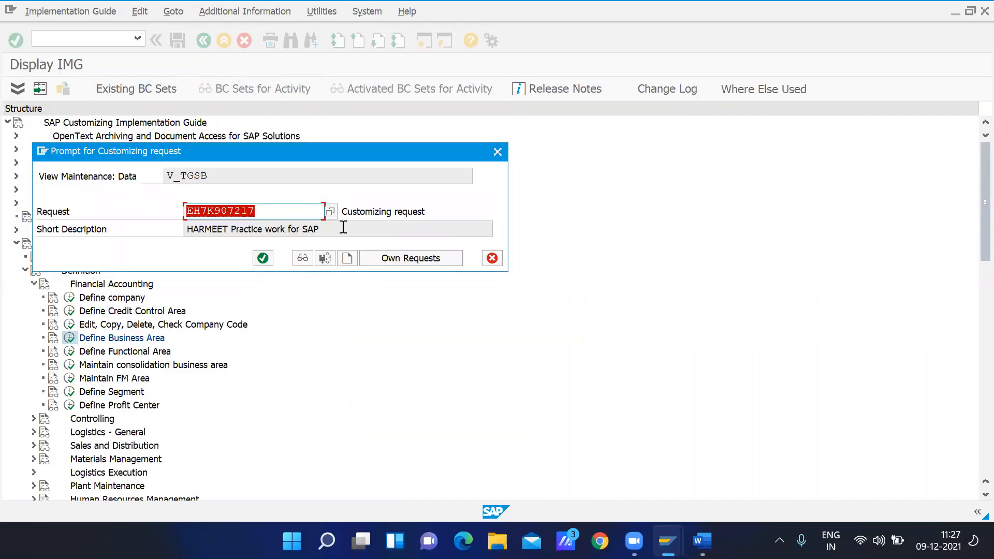
Start a new customizing request with the short description "Gaurav Motors FI Implemention Setting."
{"action": "left_click", "coordinate": [329, 211]}
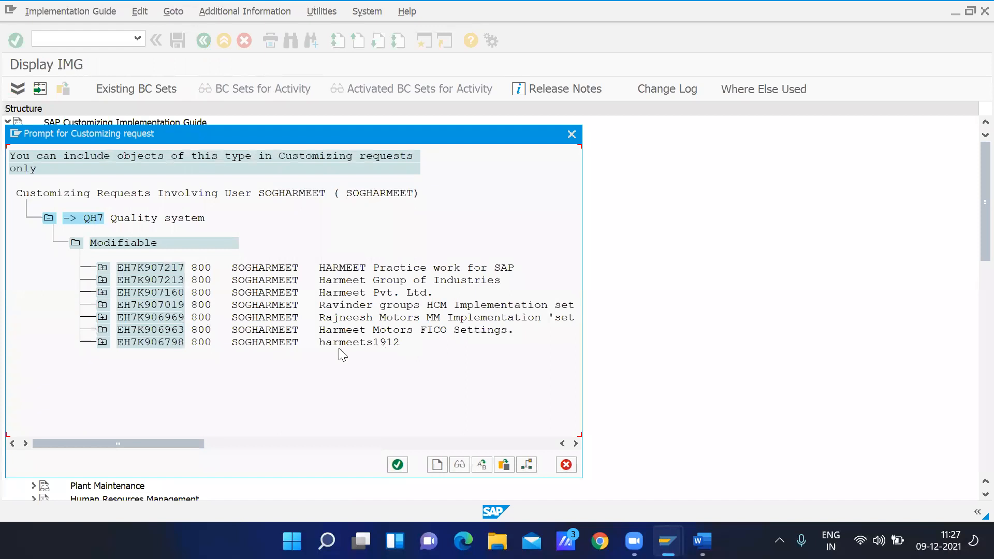
{"action": "left_click", "coordinate": [437, 465]}
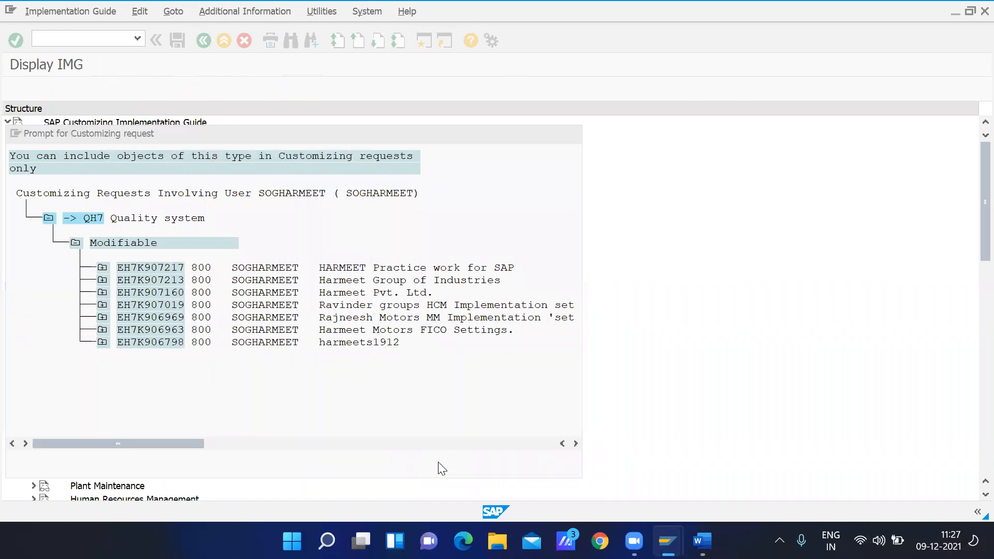
{"action": "type", "text": "G"}
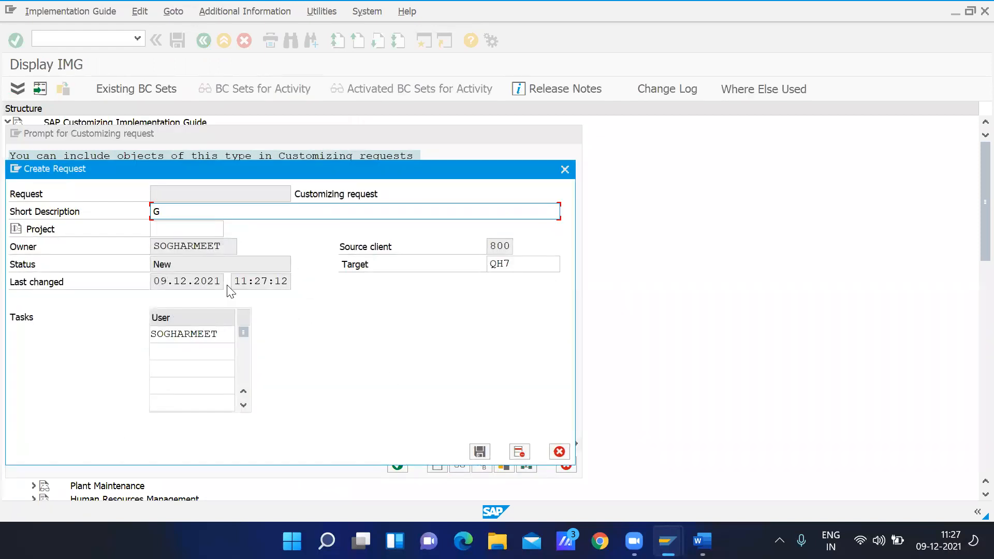
{"action": "type", "text": "aurav Motors FI Implementaion"}
{"action": "key", "text": "BackSpace"}
{"action": "key", "text": "BackSpace"}
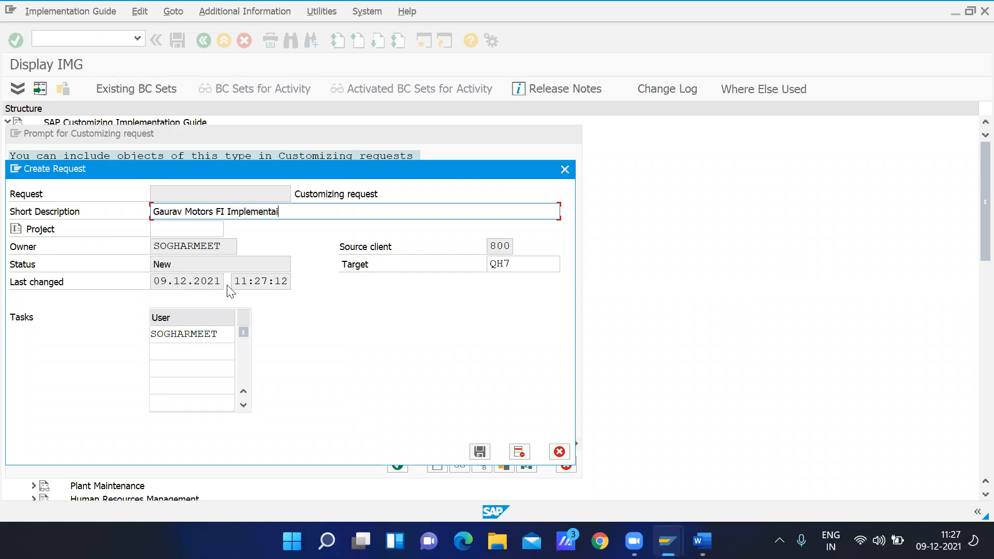
{"action": "key", "text": "BackSpace"}
{"action": "type", "text": "ion Setting."}
Add a second user to the request's tasks and save the business areas under the newly created request
{"action": "left_click_drag", "start_coordinate": [170, 171], "coordinate": [259, 118]}
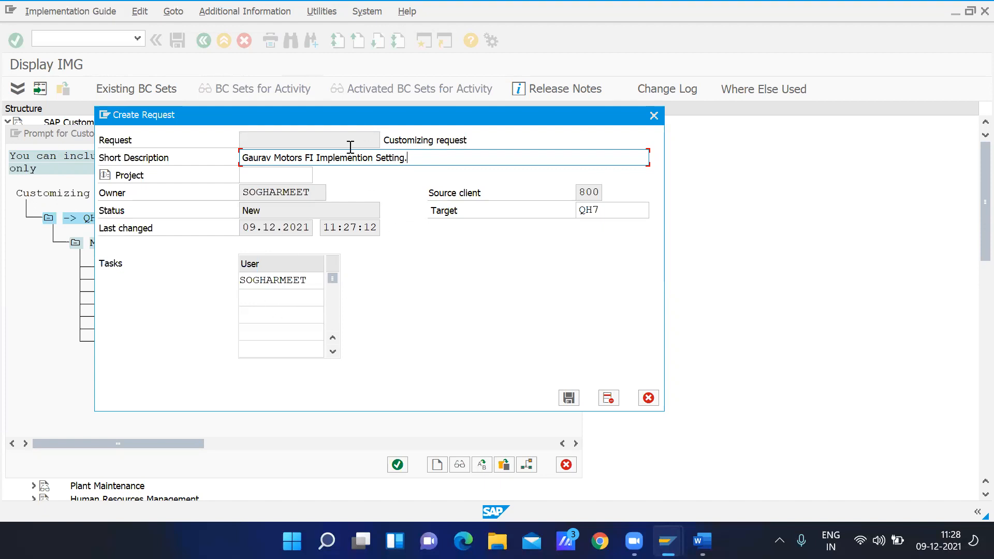
{"action": "left_click", "coordinate": [263, 299]}
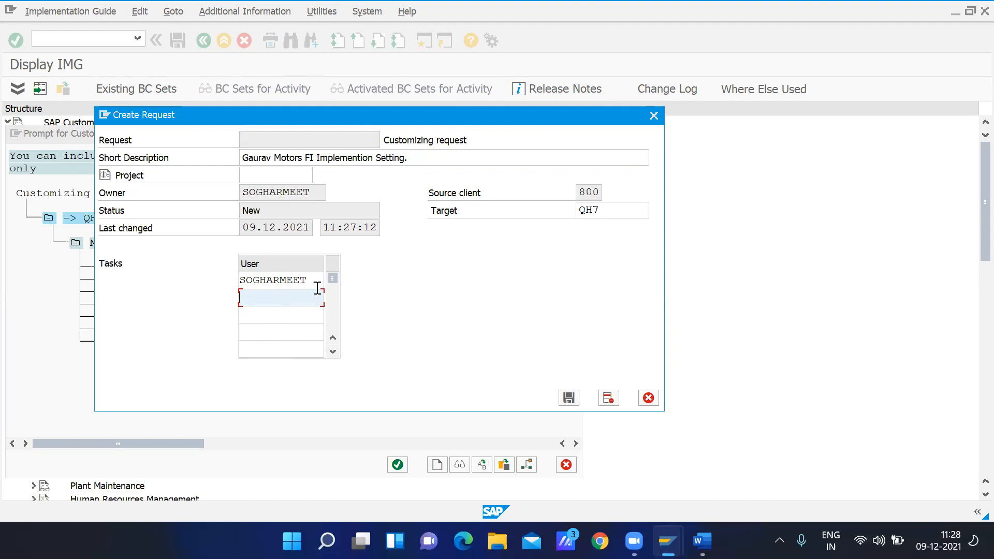
{"action": "type", "text": "madhav"}
{"action": "left_click", "coordinate": [568, 398]}
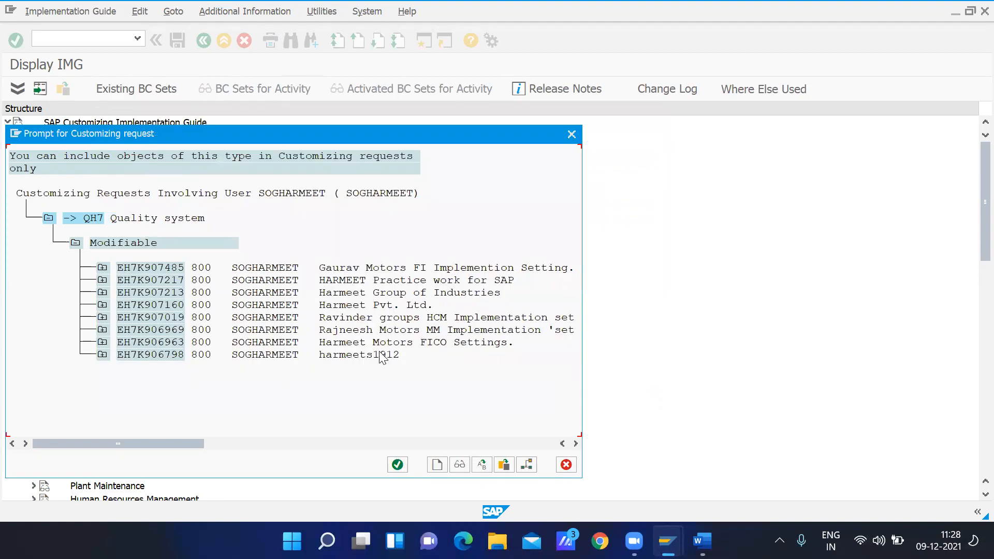
{"action": "double_click", "coordinate": [367, 269]}
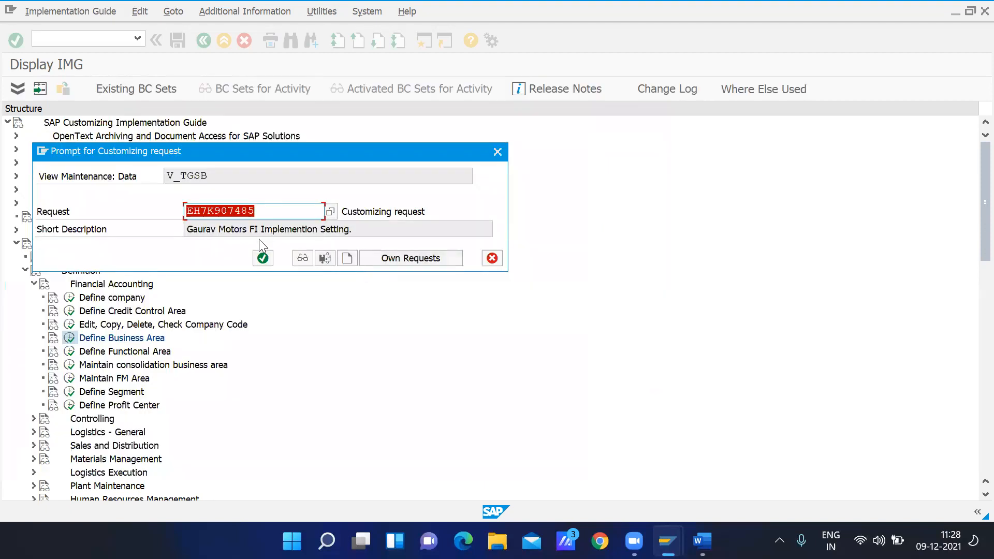
{"action": "left_click", "coordinate": [262, 257]}
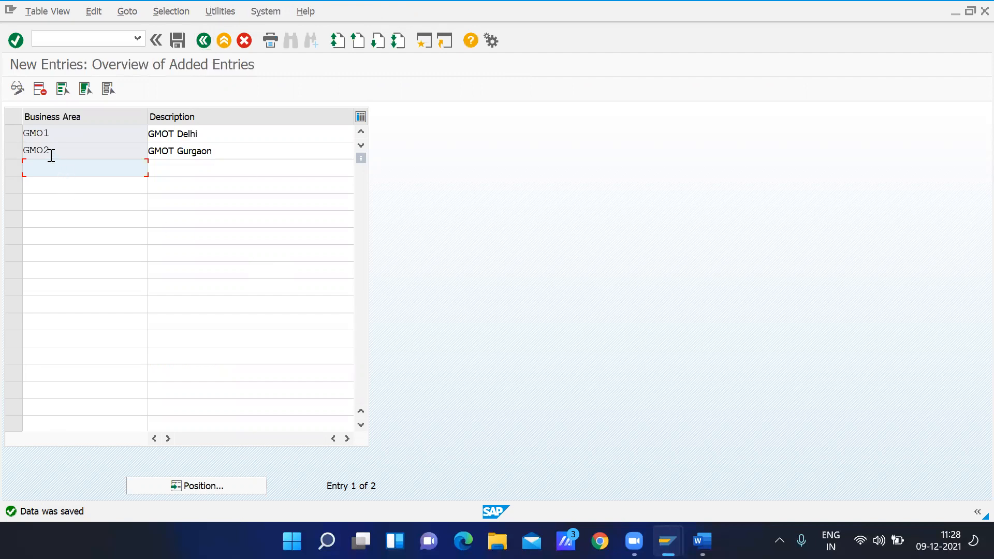
Return to the implementation guide, run the Define Functional Area activity and start new entries
{"action": "left_click", "coordinate": [203, 42]}
{"action": "left_click", "coordinate": [205, 41]}
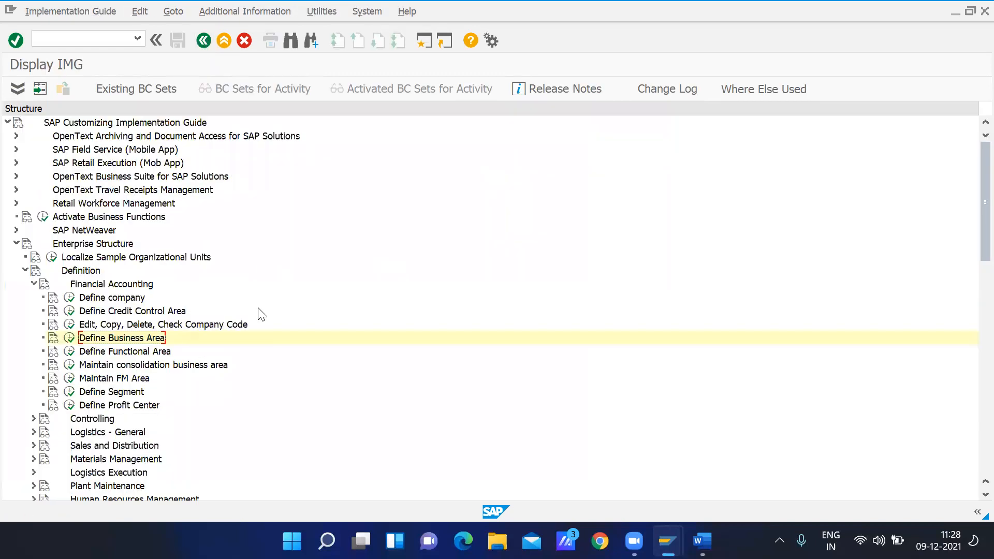
{"action": "left_click", "coordinate": [107, 353]}
{"action": "left_click", "coordinate": [70, 351]}
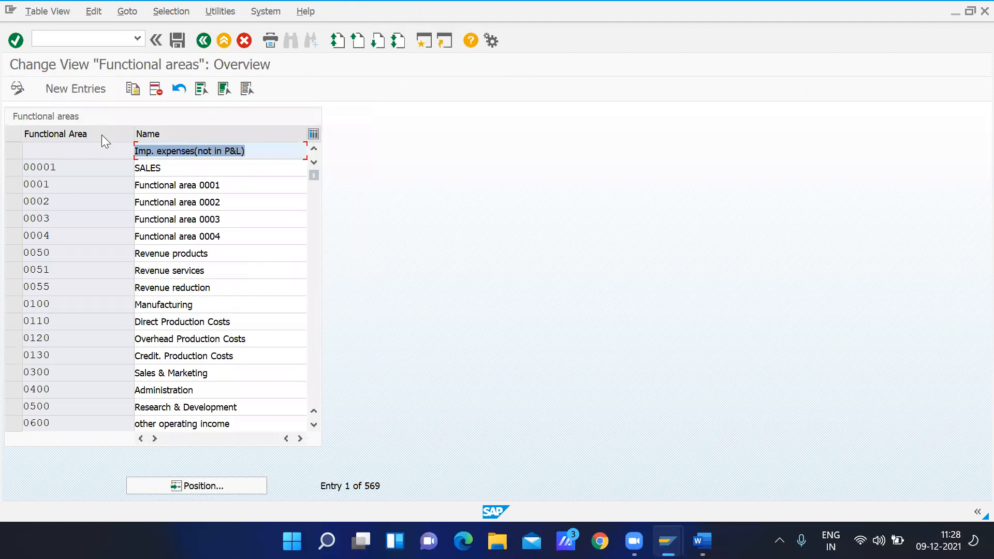
{"action": "left_click", "coordinate": [71, 86]}
Enter GMO1, GMO2 and GMO3 as the keys of three new functional areas
{"action": "type", "text": "GMO1"}
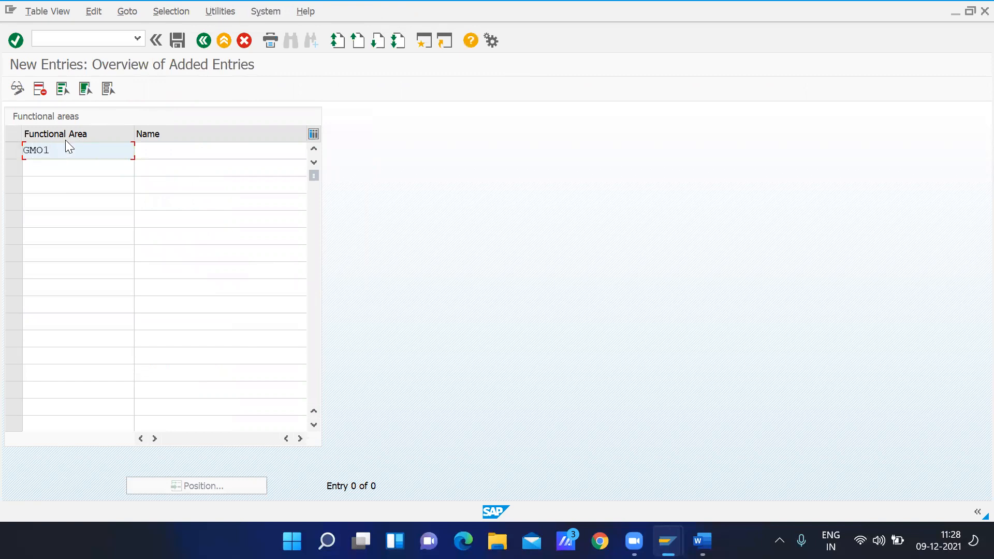
{"action": "left_click", "coordinate": [55, 164]}
{"action": "type", "text": "GMO2"}
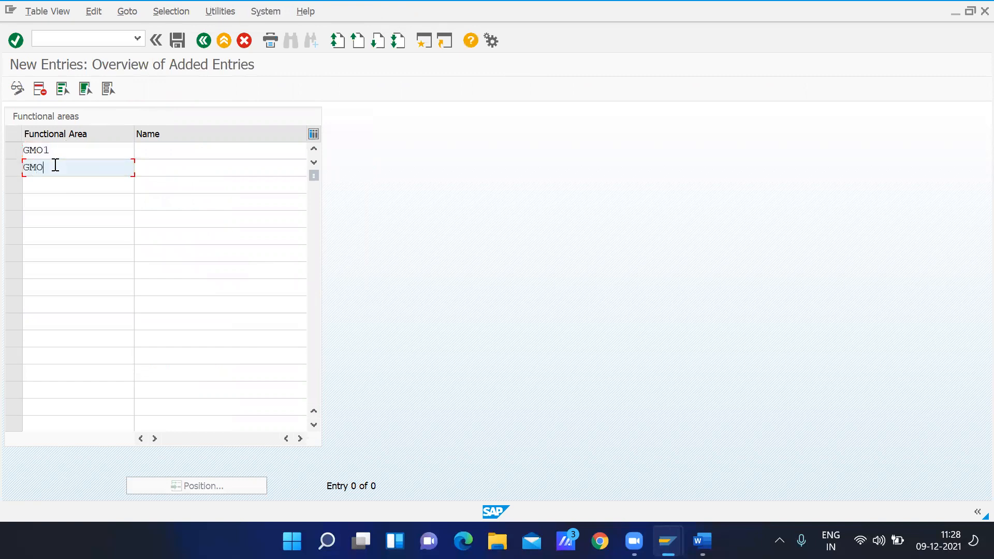
{"action": "left_click", "coordinate": [44, 182]}
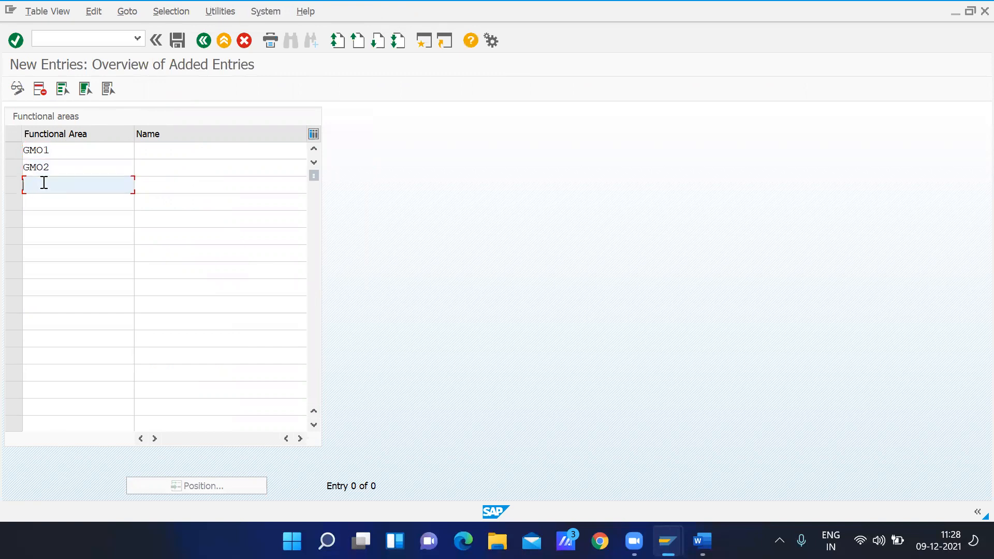
{"action": "type", "text": "GMO3"}
Name functional area GMO1 "GMOT Production Dept"
{"action": "left_click", "coordinate": [166, 153]}
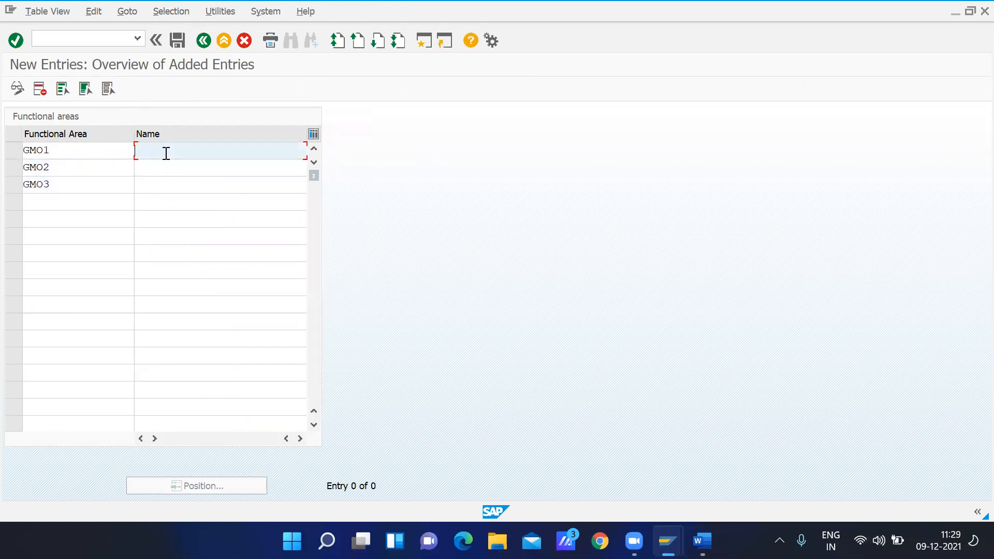
{"action": "type", "text": "GMOT Production Dept"}
Name functional area GMO2 "GMOT Finance Dept"
{"action": "left_click", "coordinate": [149, 171]}
{"action": "type", "text": "GMOT Producti"}
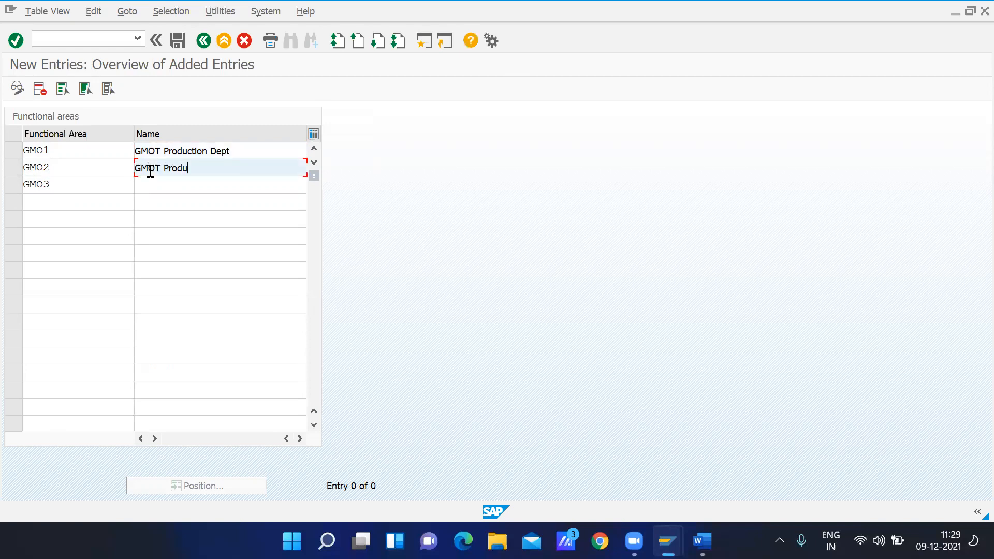
{"action": "key", "text": "BackSpace"}
{"action": "key", "text": "BackSpace"}
{"action": "key", "text": "BackSpace"}
{"action": "key", "text": "BackSpace"}
{"action": "key", "text": "BackSpace"}
{"action": "key", "text": "BackSpace"}
{"action": "key", "text": "BackSpace"}
{"action": "key", "text": "BackSpace"}
{"action": "type", "text": "W"}
{"action": "key", "text": "BackSpace"}
{"action": "type", "text": "Q"}
{"action": "key", "text": "BackSpace"}
{"action": "type", "text": "Finance Dept"}
Name functional area GMO3 "GMOT Sales Dept" and save the functional areas under the Gaurav Motors FI customizing request
{"action": "left_click", "coordinate": [154, 185]}
{"action": "type", "text": "GMOT"}
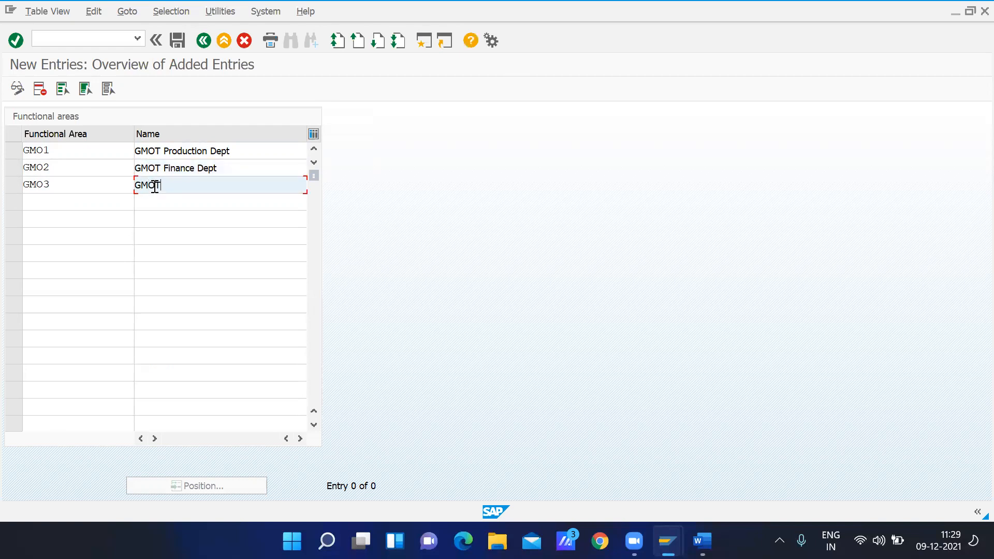
{"action": "type", "text": " Qu"}
{"action": "key", "text": "BackSpace"}
{"action": "key", "text": "BackSpace"}
{"action": "type", "text": "Sales Dept"}
{"action": "left_click", "coordinate": [181, 40]}
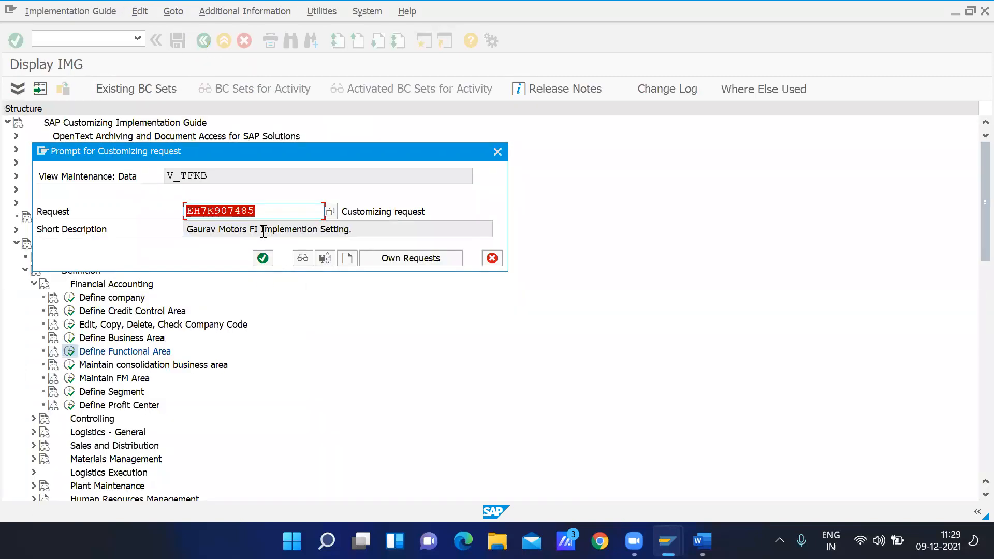
{"action": "left_click", "coordinate": [263, 258]}
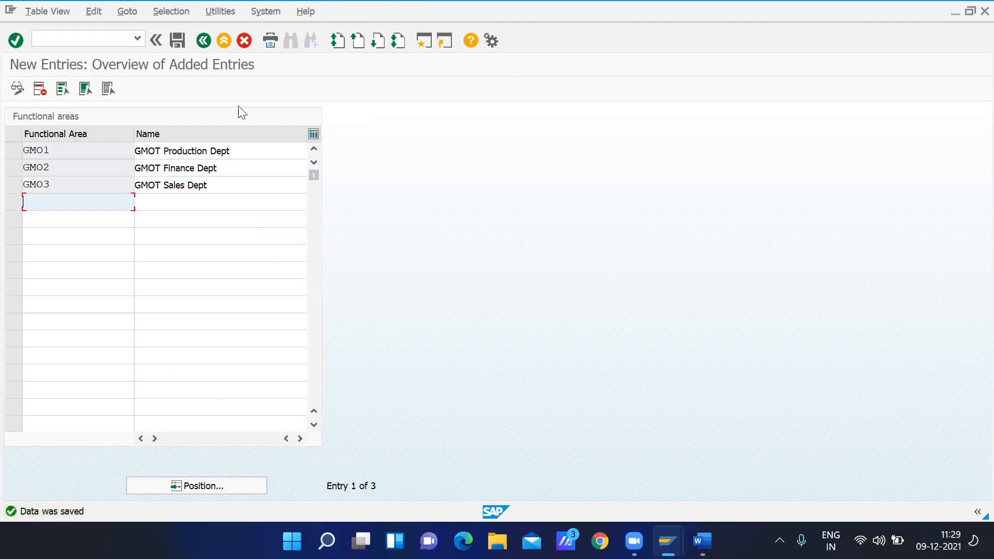
Leave the functional areas and start a new entry in the Define Credit Control Area activity under Financial Accounting
{"action": "left_click", "coordinate": [204, 42]}
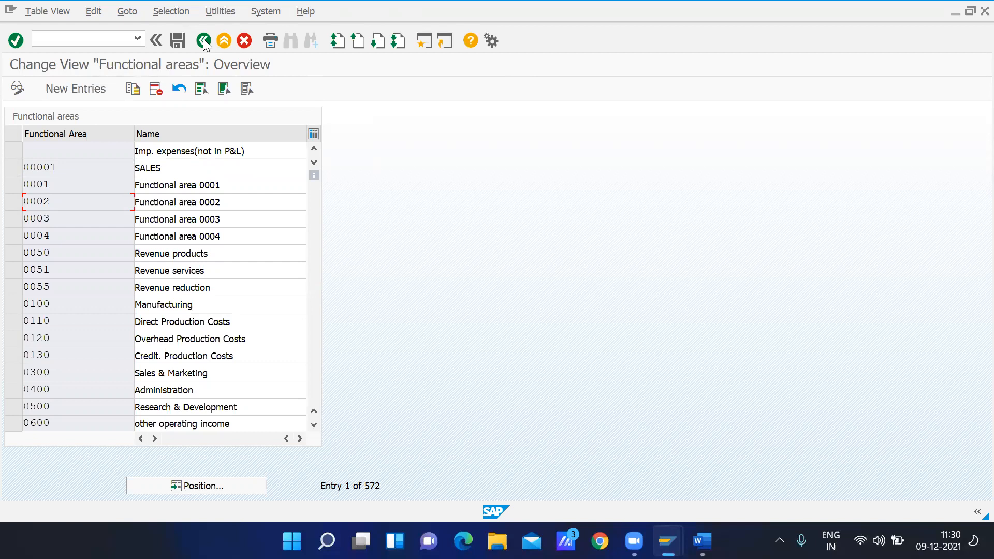
{"action": "left_click", "coordinate": [204, 41]}
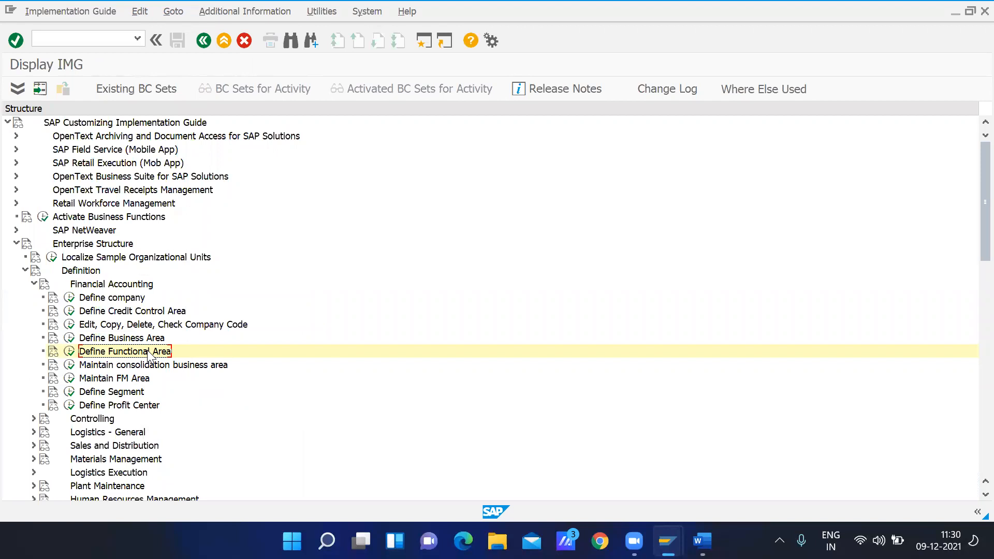
{"action": "left_click", "coordinate": [94, 316]}
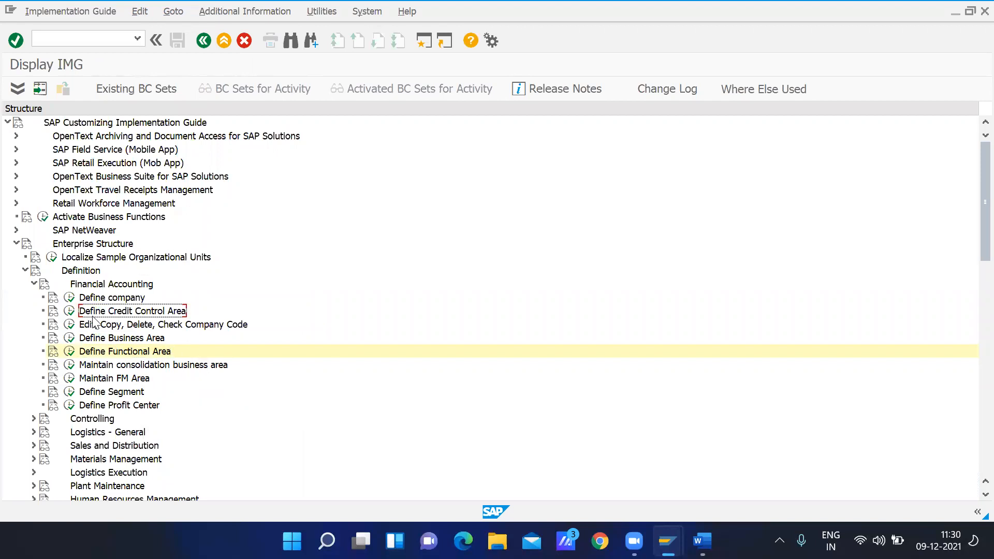
{"action": "left_click", "coordinate": [68, 310]}
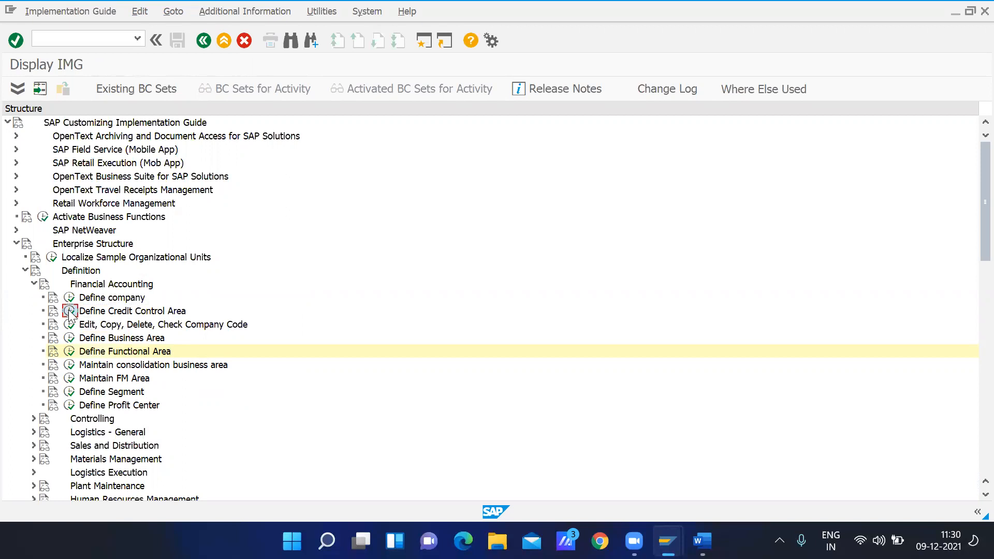
{"action": "left_click", "coordinate": [92, 92]}
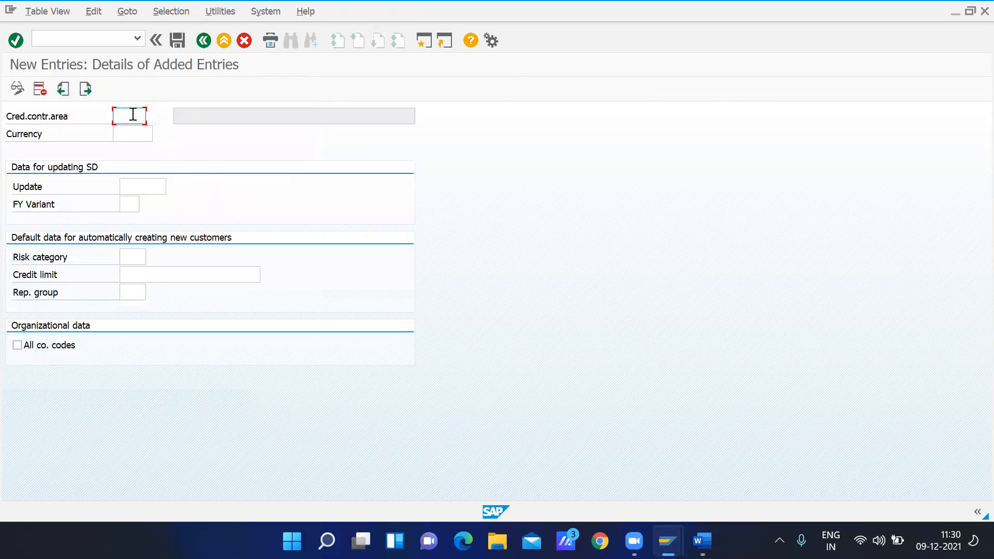
Enter credit control area GMOT with currency INR and credit update 000012 for SD documents
{"action": "type", "text": "GMOT"}
{"action": "left_click", "coordinate": [133, 138]}
{"action": "type", "text": "INR"}
{"action": "left_click", "coordinate": [140, 188]}
{"action": "left_click", "coordinate": [172, 187]}
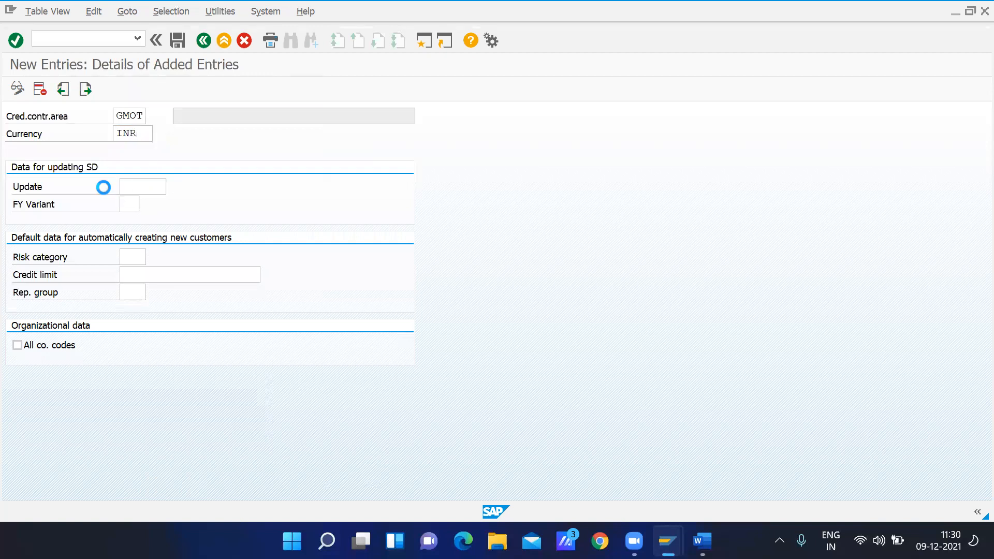
{"action": "double_click", "coordinate": [71, 155]}
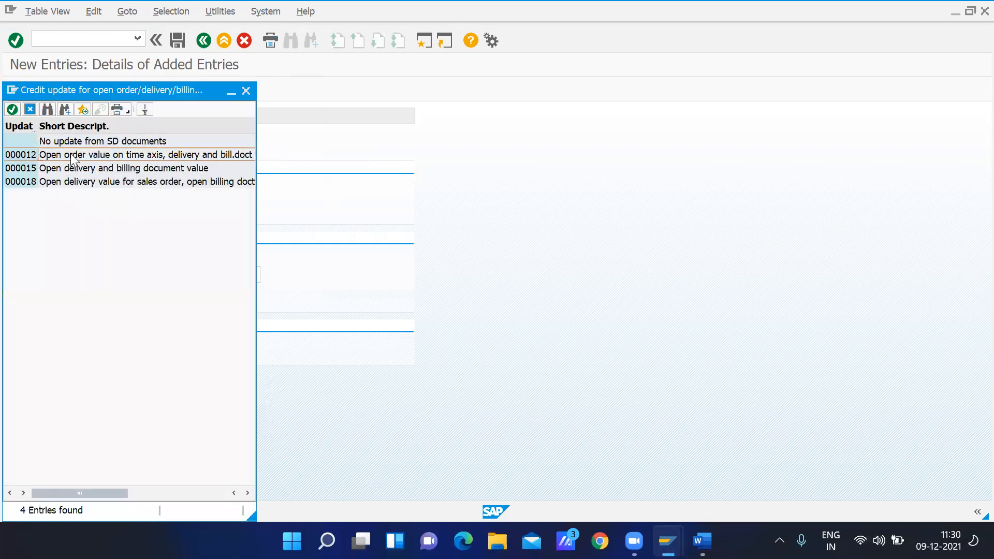
Search the list of possible fiscal year variants for "gmot"
{"action": "left_click", "coordinate": [125, 206]}
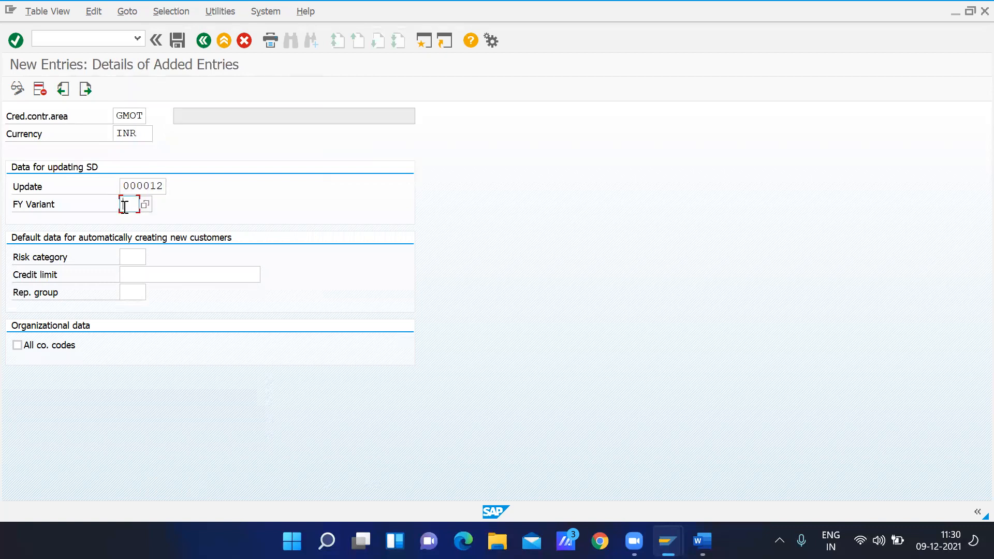
{"action": "left_click", "coordinate": [145, 205]}
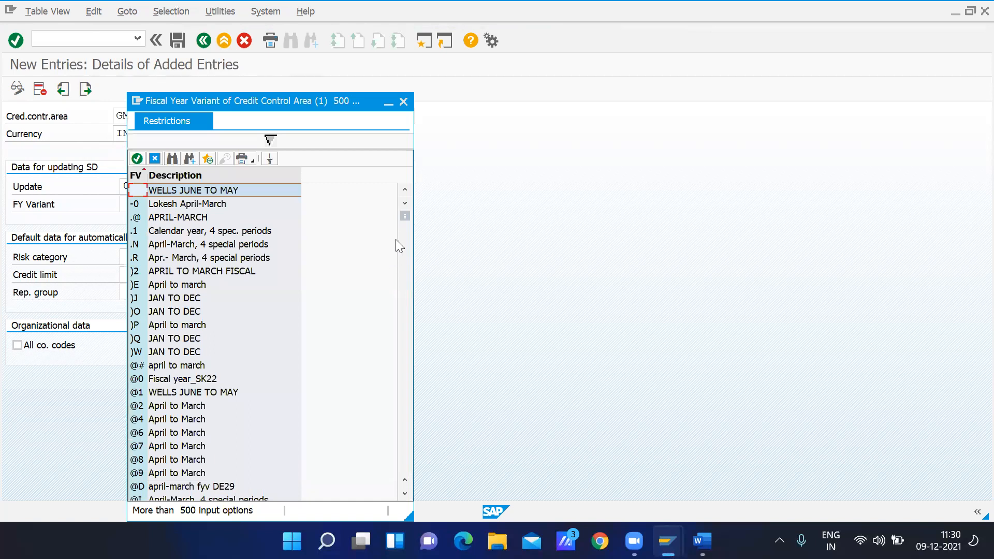
{"action": "left_click", "coordinate": [173, 159]}
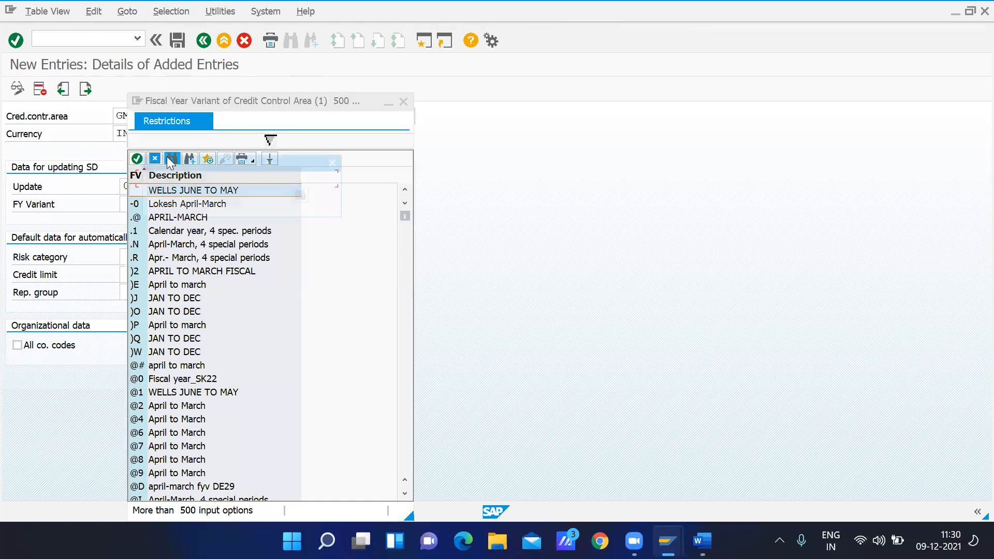
{"action": "type", "text": "gmot"}
{"action": "key", "text": "Return"}
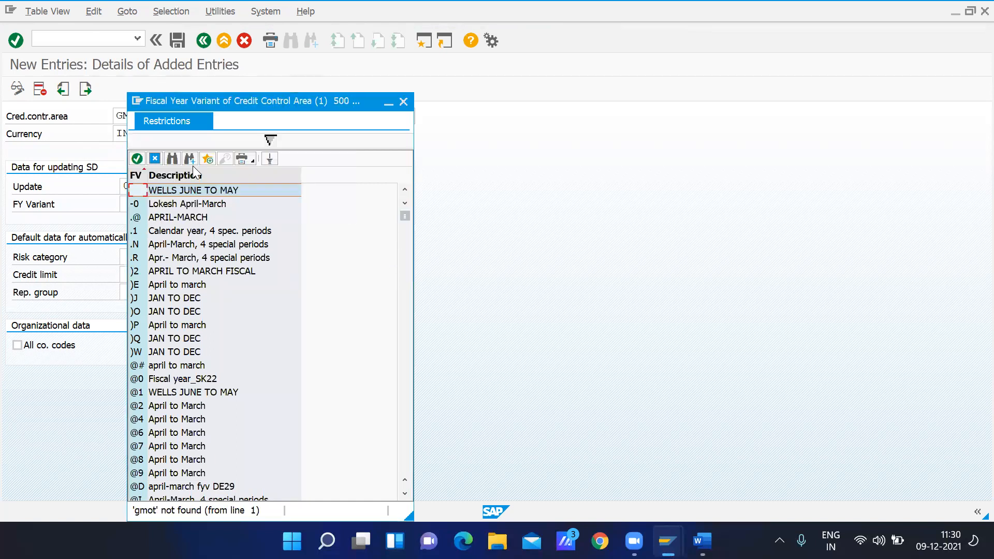
Restrict the fiscal year variant search to the description "gmot" with a maximum of 5000 hits
{"action": "left_click", "coordinate": [269, 138]}
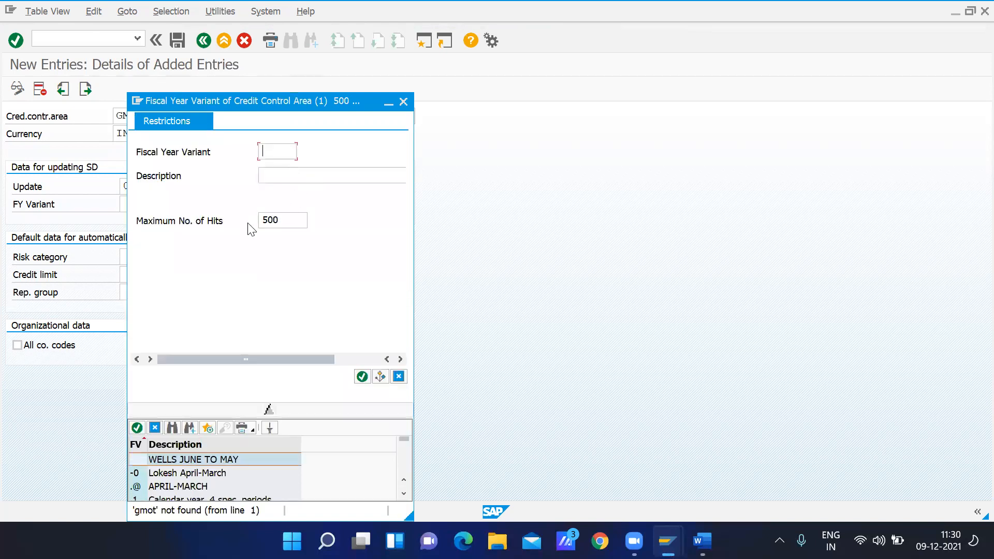
{"action": "type", "text": "0"}
{"action": "left_click", "coordinate": [277, 174]}
{"action": "type", "text": "gmot"}
{"action": "key", "text": "Return"}
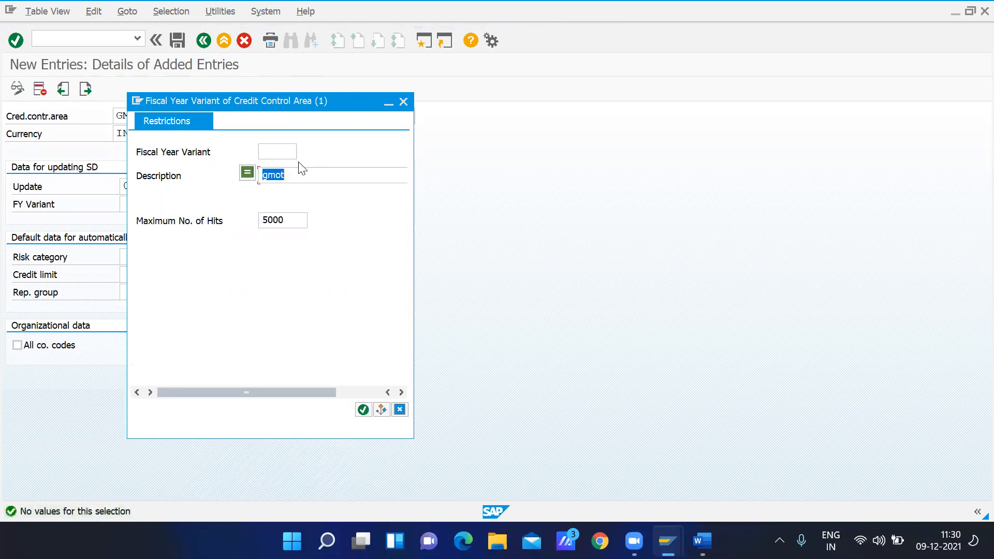
Look up fiscal year variant X3, close the value list and enter V3 as the credit control area's fiscal year variant
{"action": "key", "text": "BackSpace"}
{"action": "left_click", "coordinate": [261, 150]}
{"action": "type", "text": "X"}
{"action": "key", "text": "Return"}
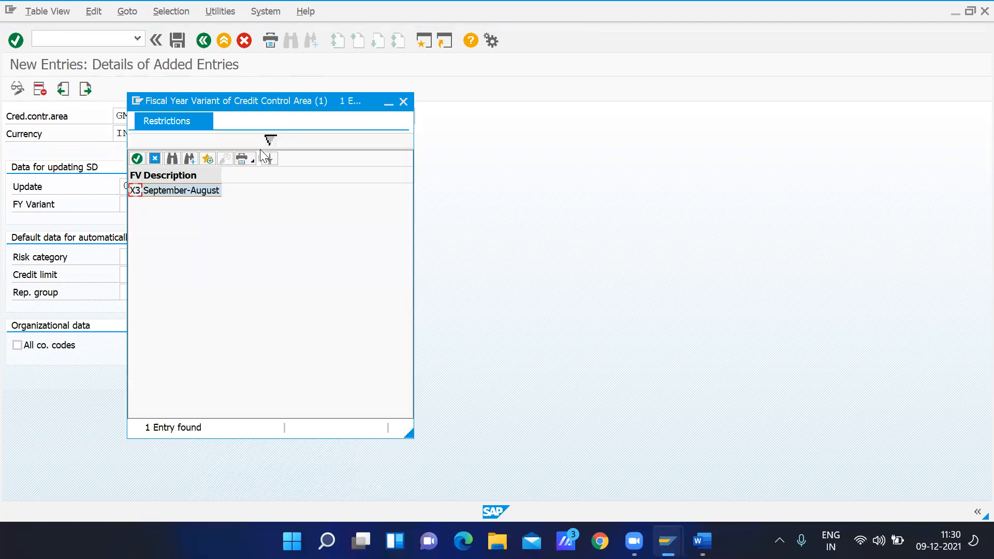
{"action": "left_click", "coordinate": [404, 101]}
{"action": "type", "text": "V"}
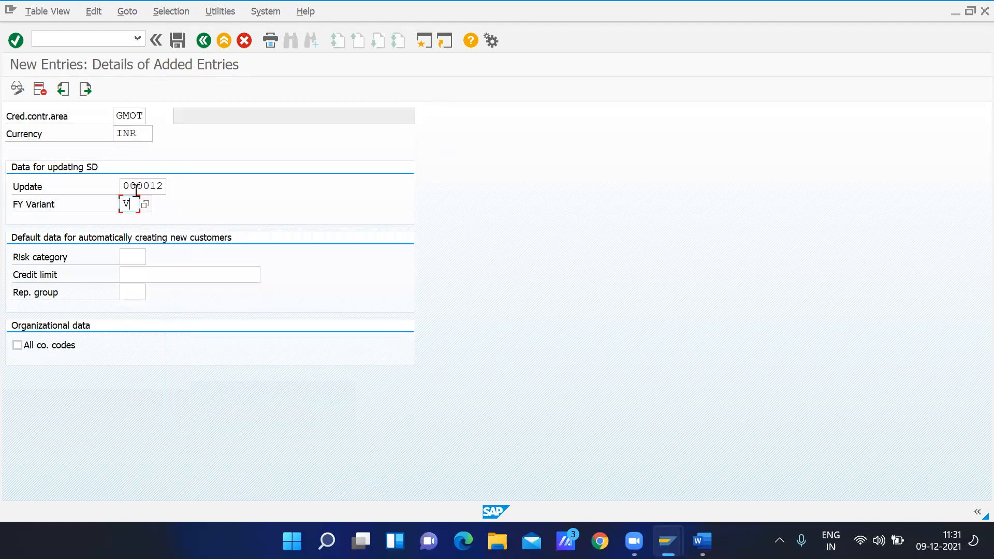
{"action": "type", "text": "3"}
Open the SAP Customizing Implementation Guide in a new session using transaction spro
{"action": "left_click", "coordinate": [423, 41]}
{"action": "type", "text": "spro"}
{"action": "key", "text": "Return"}
{"action": "left_click", "coordinate": [80, 89]}
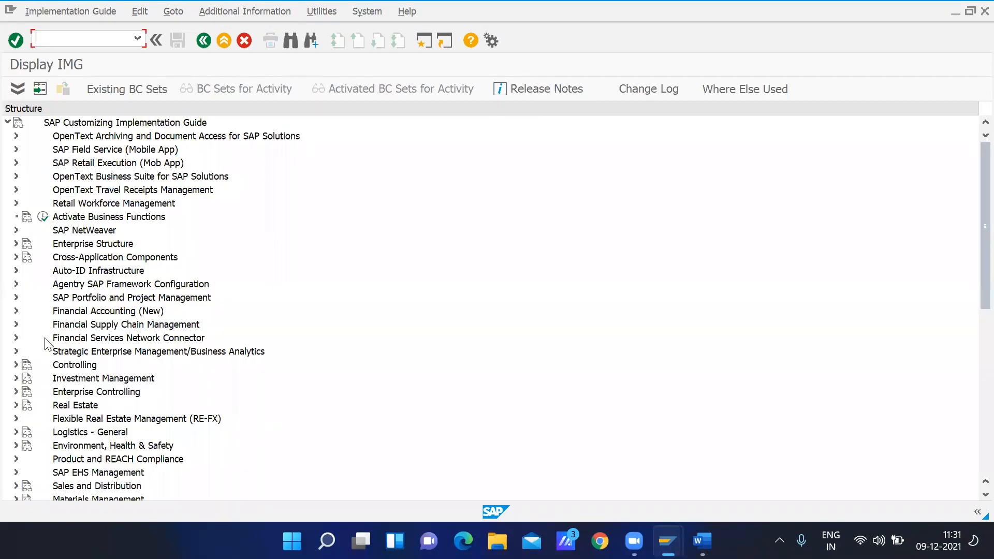
Open the company code to fiscal year variant assignment in the ledger settings of Financial Accounting Global Settings (New)
{"action": "left_click", "coordinate": [16, 310]}
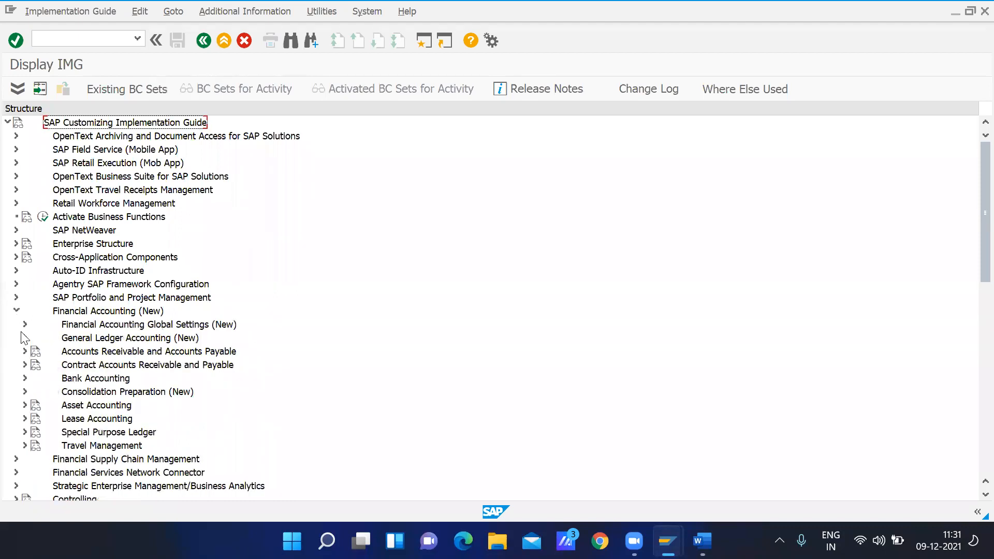
{"action": "left_click", "coordinate": [25, 324]}
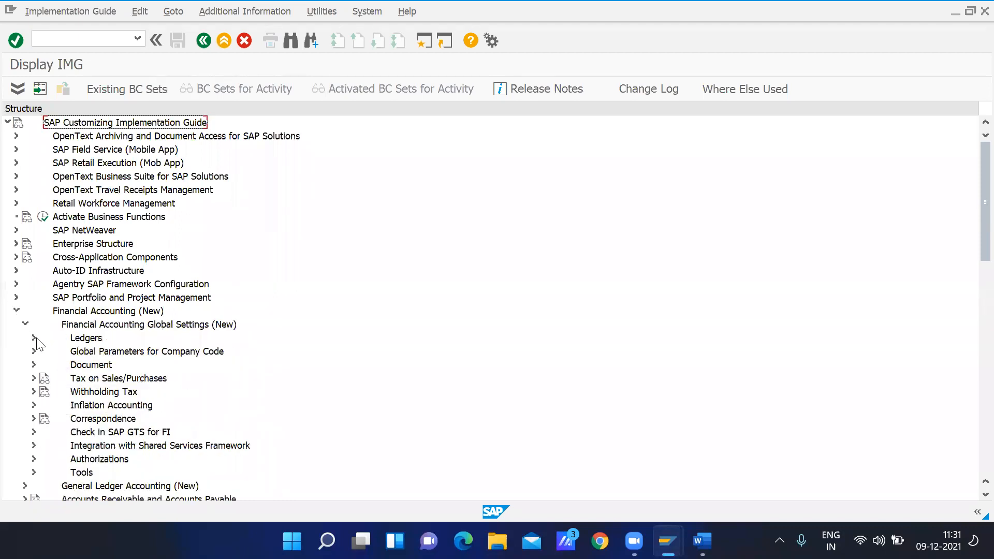
{"action": "left_click", "coordinate": [34, 337]}
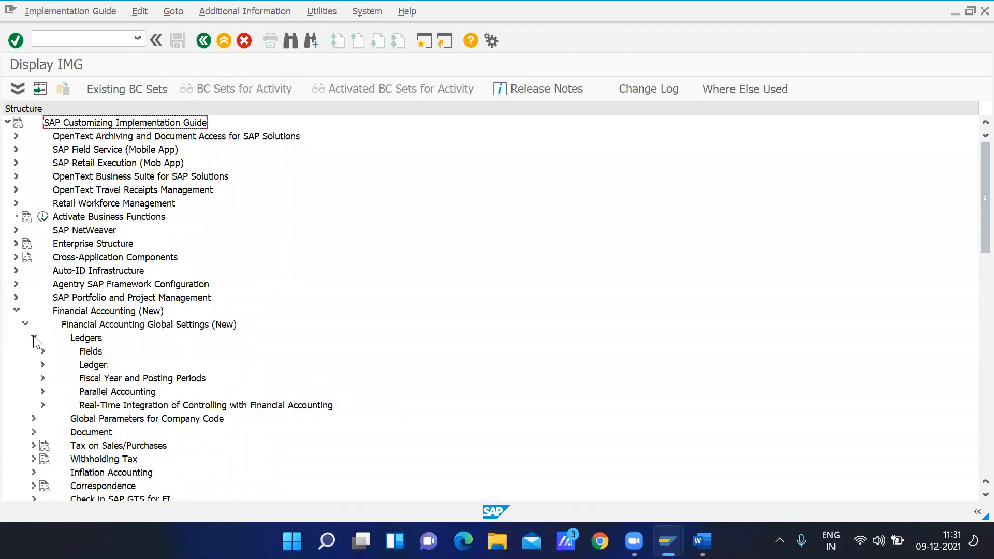
{"action": "left_click", "coordinate": [42, 378]}
{"action": "left_click", "coordinate": [78, 404]}
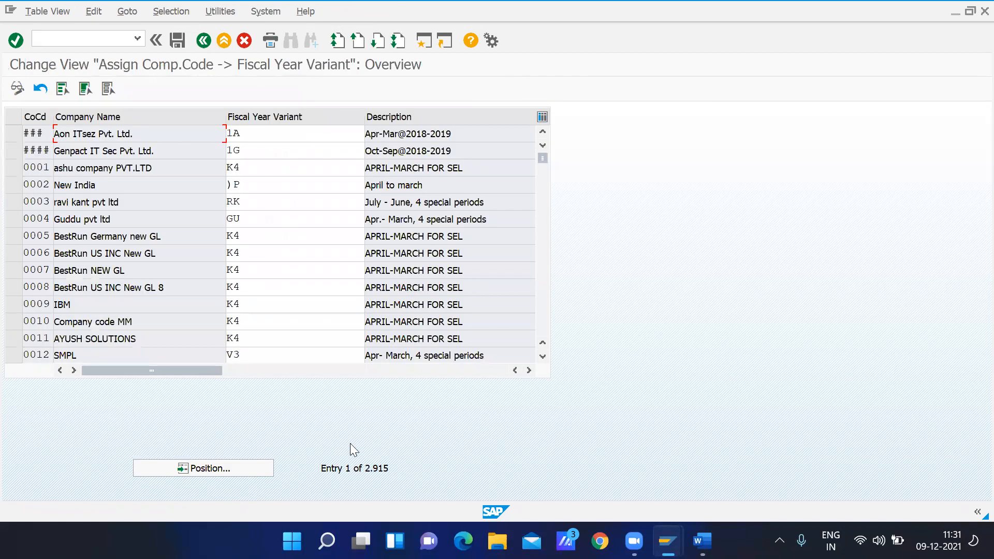
Locate company code GMOT in the assignment table and check its fiscal year variant
{"action": "left_click", "coordinate": [227, 468]}
{"action": "type", "text": "gmot"}
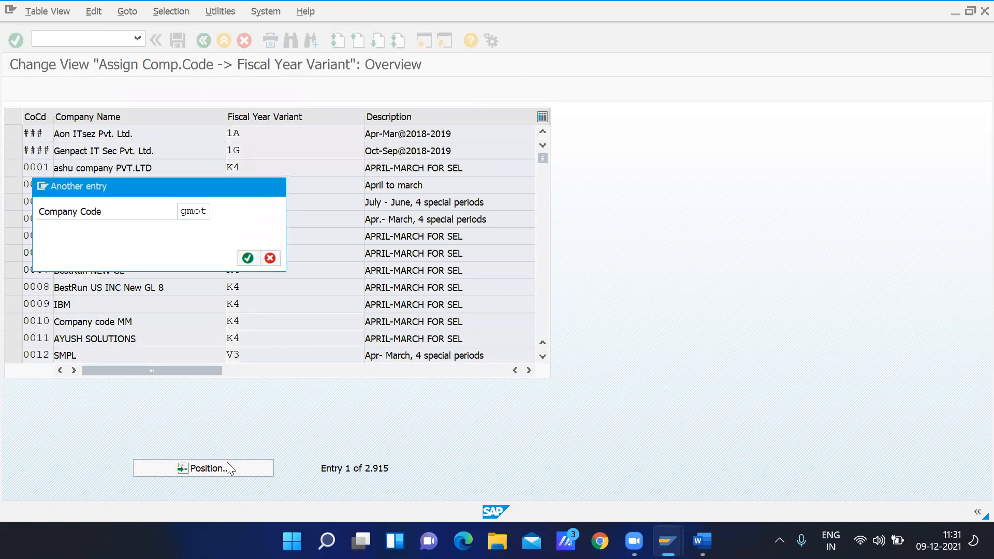
{"action": "key", "text": "Return"}
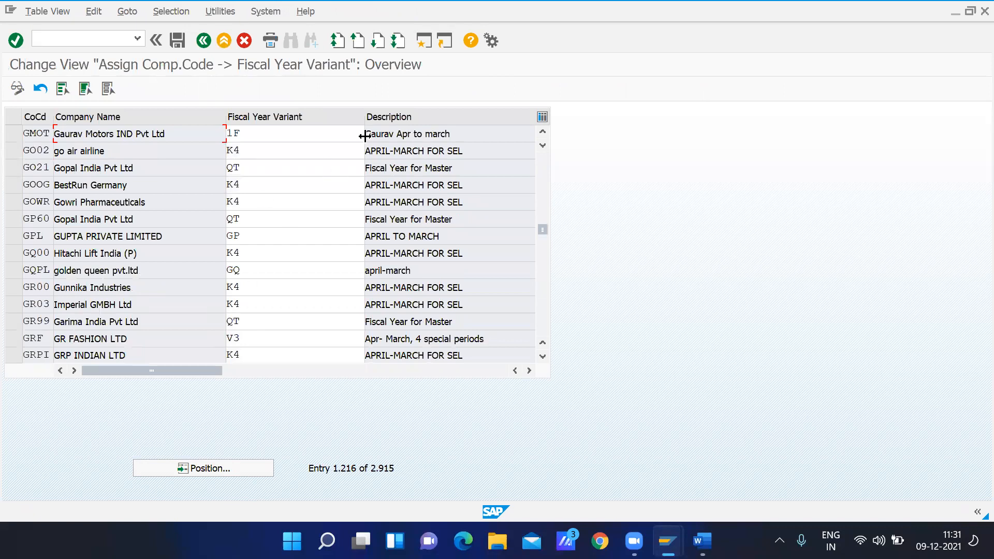
{"action": "left_click", "coordinate": [253, 137]}
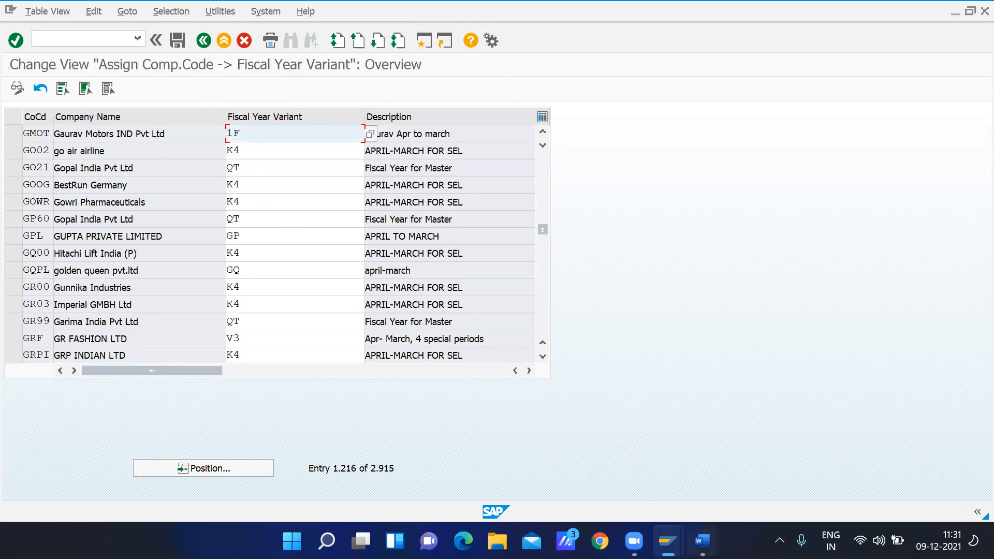
Return to the new GMOT credit control area entry and set its fiscal year variant to 1F
{"action": "left_click", "coordinate": [702, 541]}
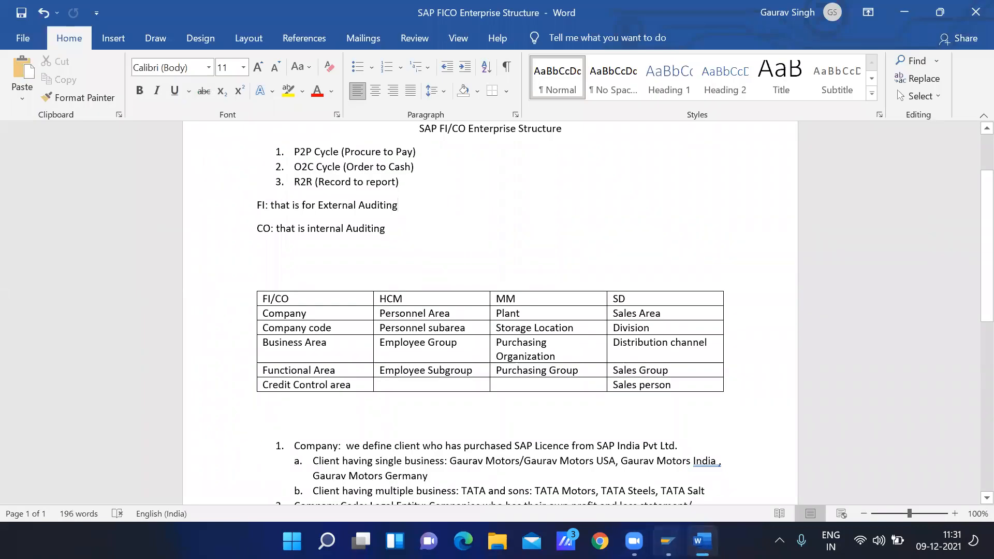
{"action": "mouse_move", "coordinate": [668, 541]}
{"action": "left_click", "coordinate": [627, 487]}
{"action": "key", "text": "BackSpace"}
{"action": "key", "text": "BackSpace"}
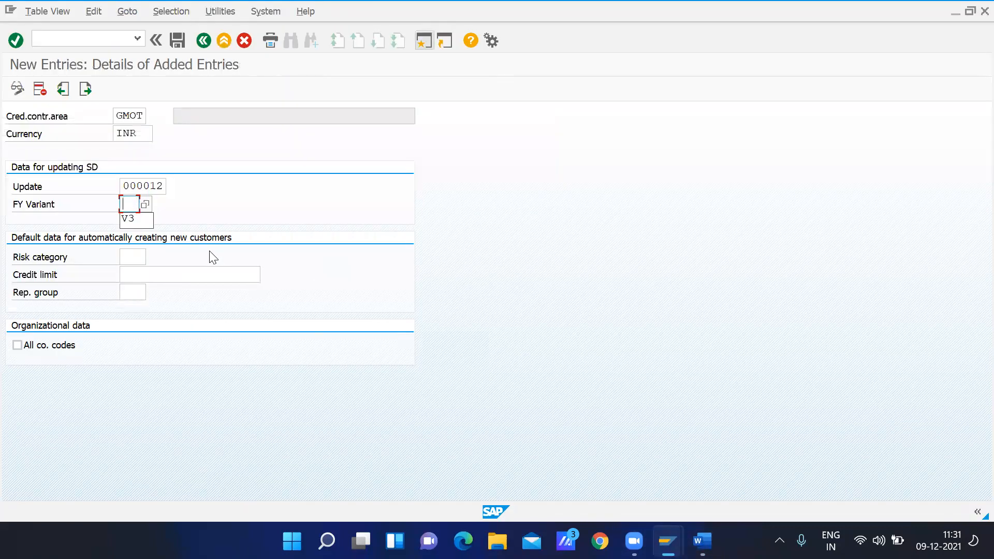
{"action": "type", "text": "1F"}
{"action": "key", "text": "Return"}
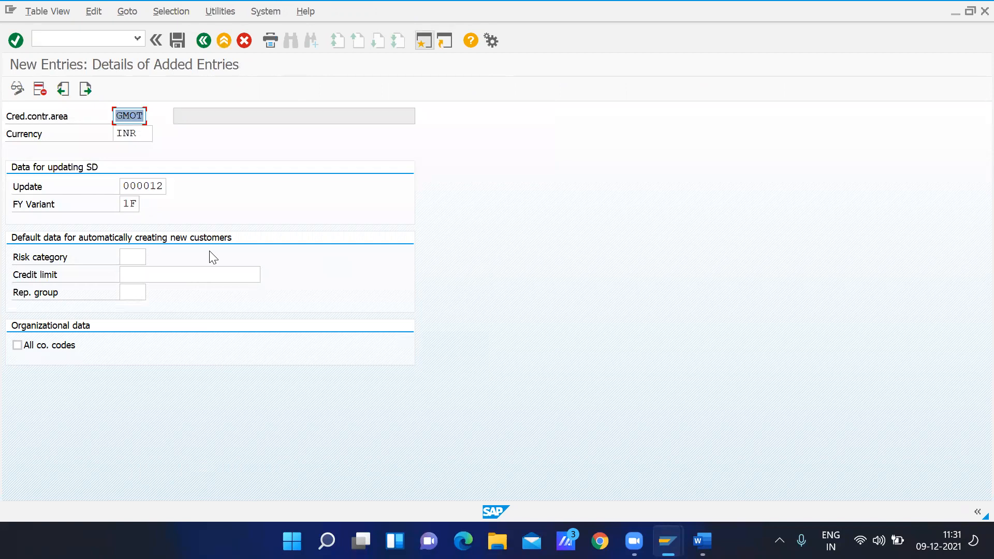
Set the default credit limit for new customers to 200000 and save the GMOT credit control area
{"action": "left_click", "coordinate": [133, 257]}
{"action": "left_click", "coordinate": [133, 278]}
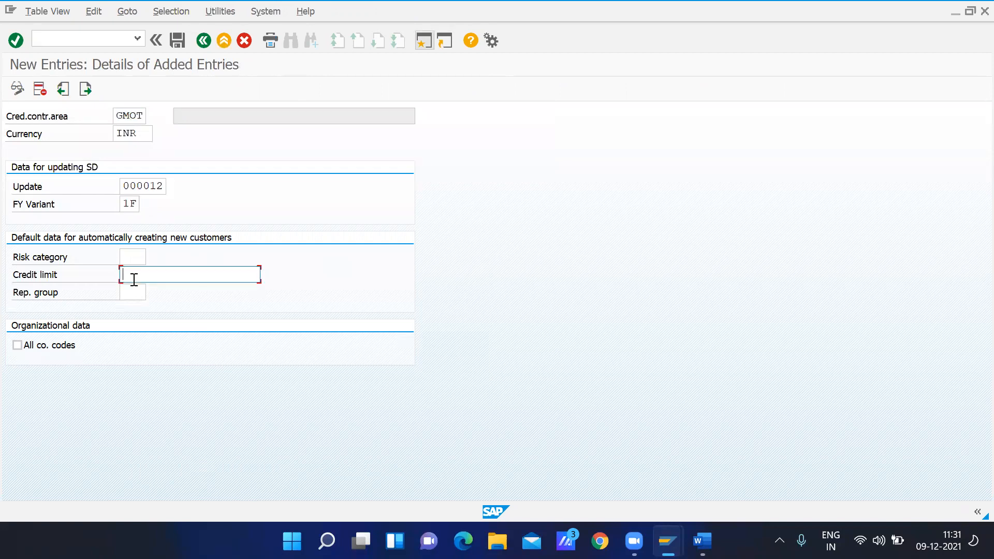
{"action": "type", "text": "200000"}
{"action": "left_click", "coordinate": [130, 257]}
{"action": "left_click", "coordinate": [130, 297]}
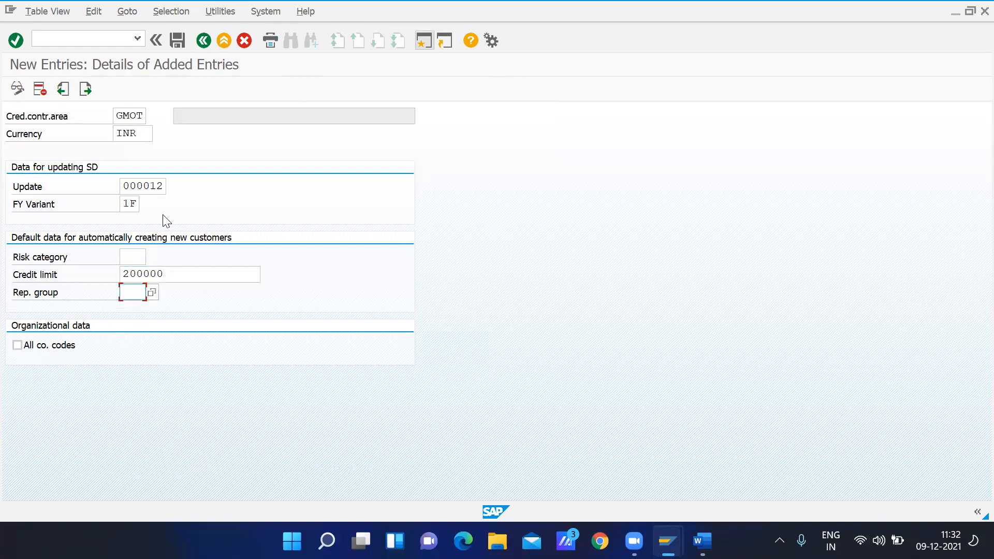
{"action": "left_click", "coordinate": [178, 40]}
{"action": "left_click", "coordinate": [263, 258]}
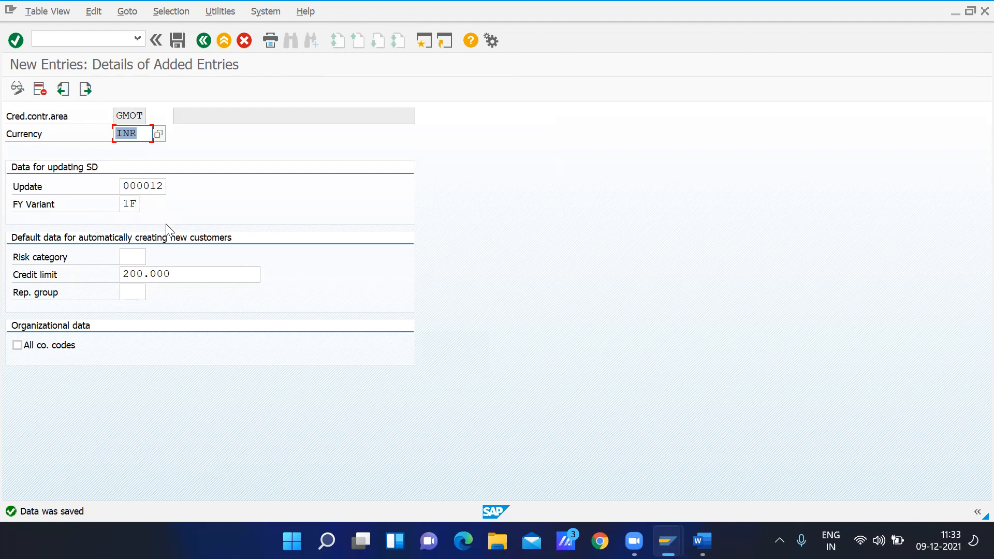
{"action": "left_click", "coordinate": [177, 40]}
Return to the credit control area overview, describe GMOT as "GMOT Credit Controll Area" and save
{"action": "left_click", "coordinate": [202, 41]}
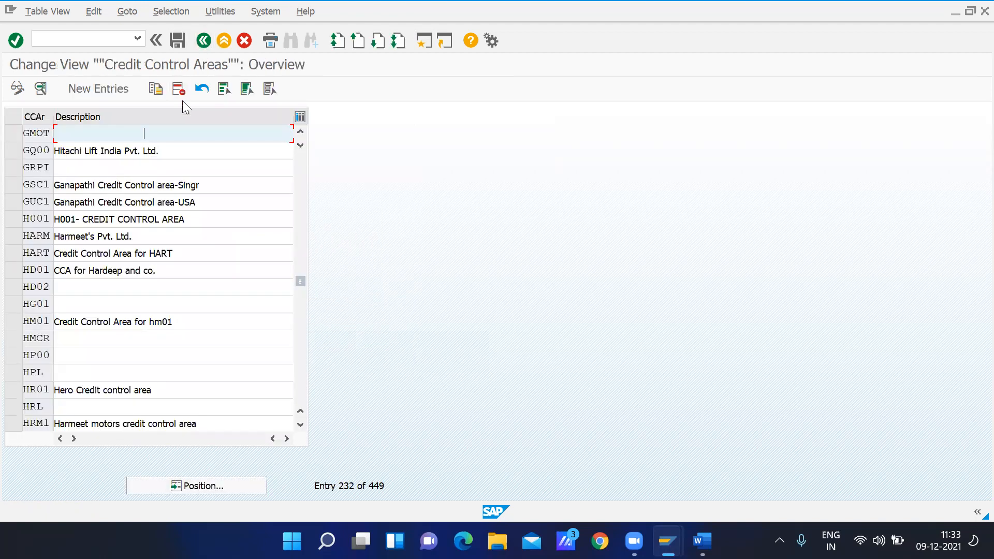
{"action": "type", "text": "GMOT Credit Controll Area"}
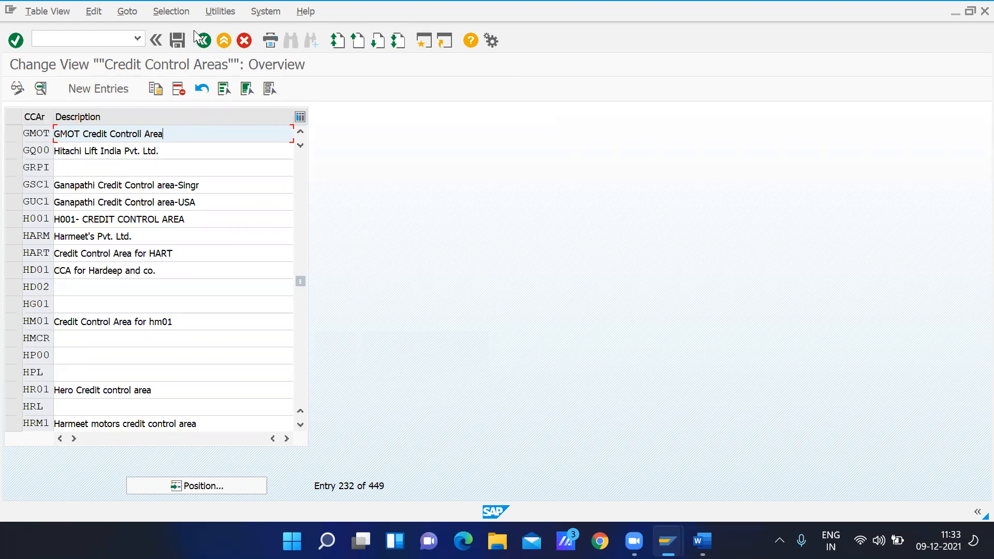
{"action": "left_click", "coordinate": [177, 40]}
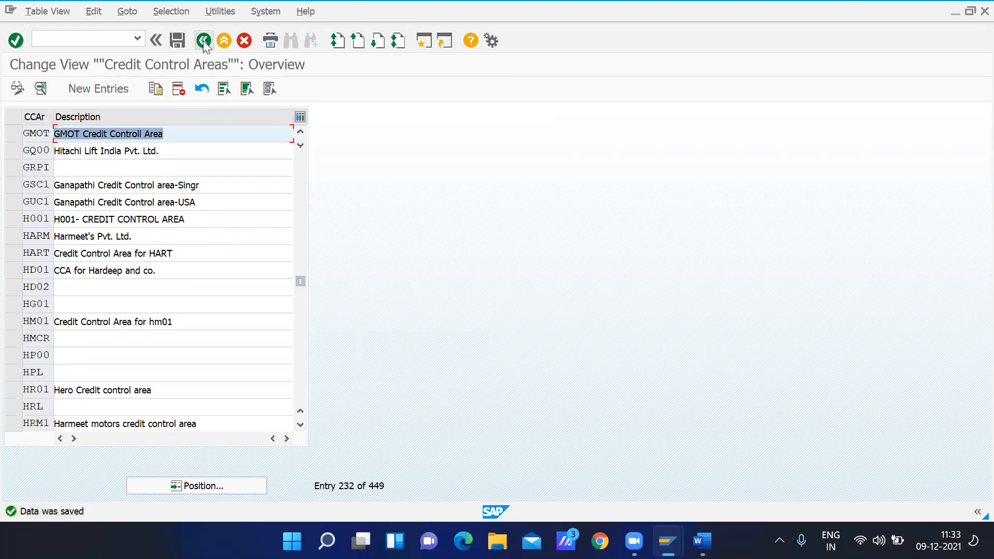
Return to the implementation guide and open the Maintain consolidation business area activity
{"action": "left_click", "coordinate": [204, 42]}
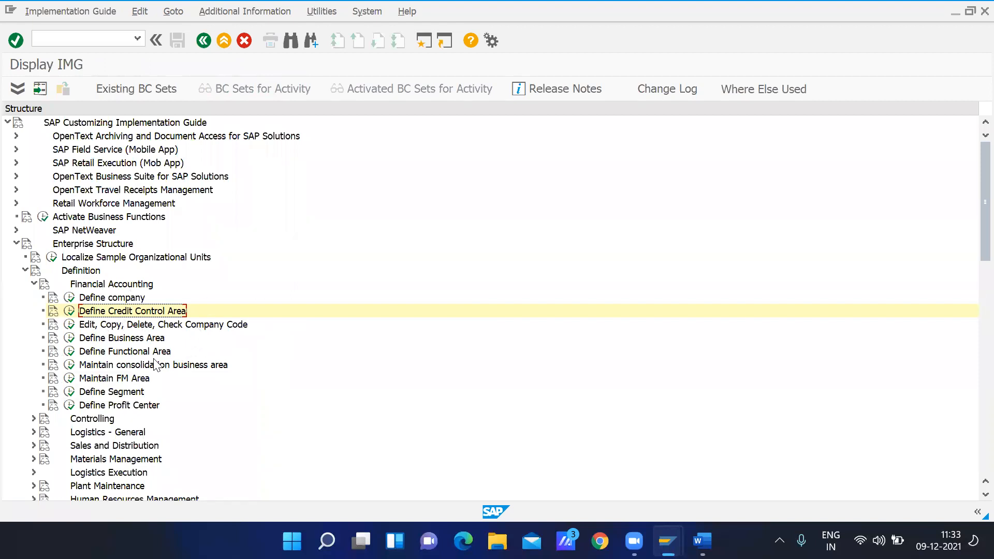
{"action": "left_click", "coordinate": [113, 368]}
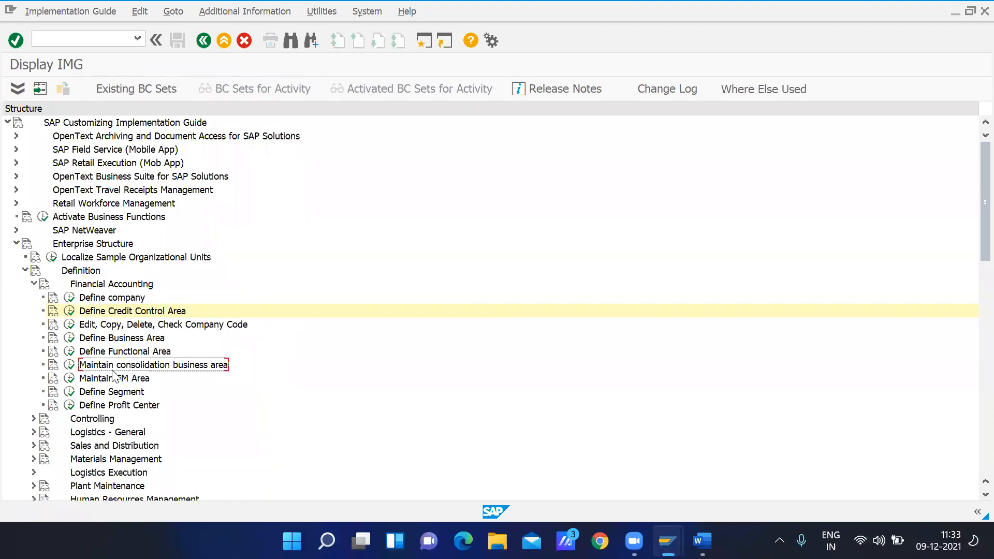
{"action": "left_click", "coordinate": [68, 365]}
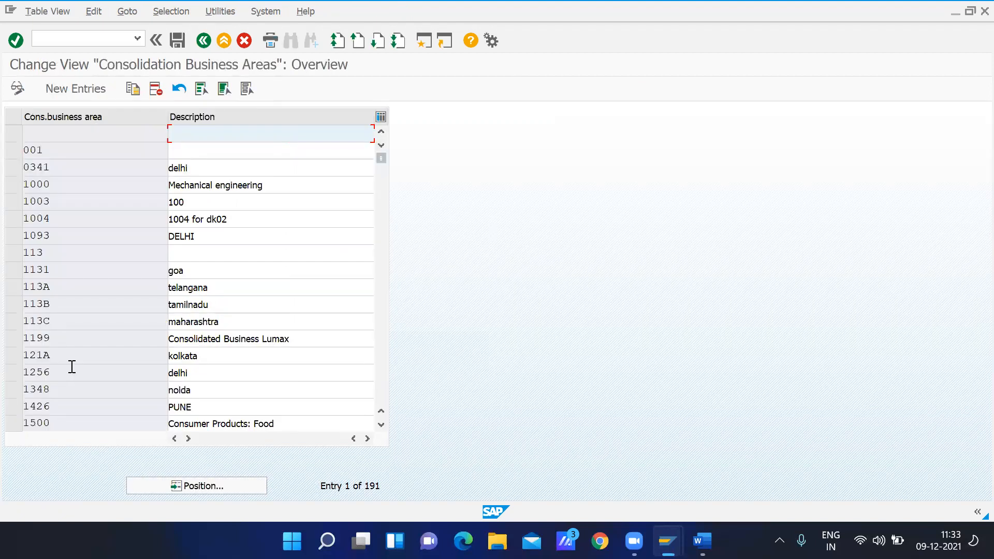
Create a new consolidation business area entry with the code GMo1
{"action": "left_click", "coordinate": [73, 88]}
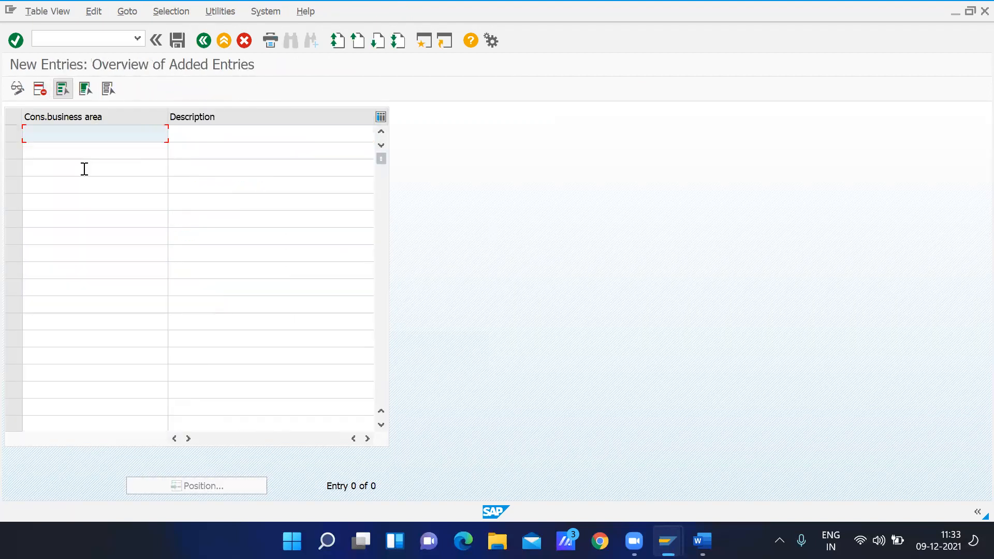
{"action": "type", "text": "GM01"}
{"action": "key", "text": "BackSpace"}
{"action": "key", "text": "BackSpace"}
{"action": "type", "text": "o1"}
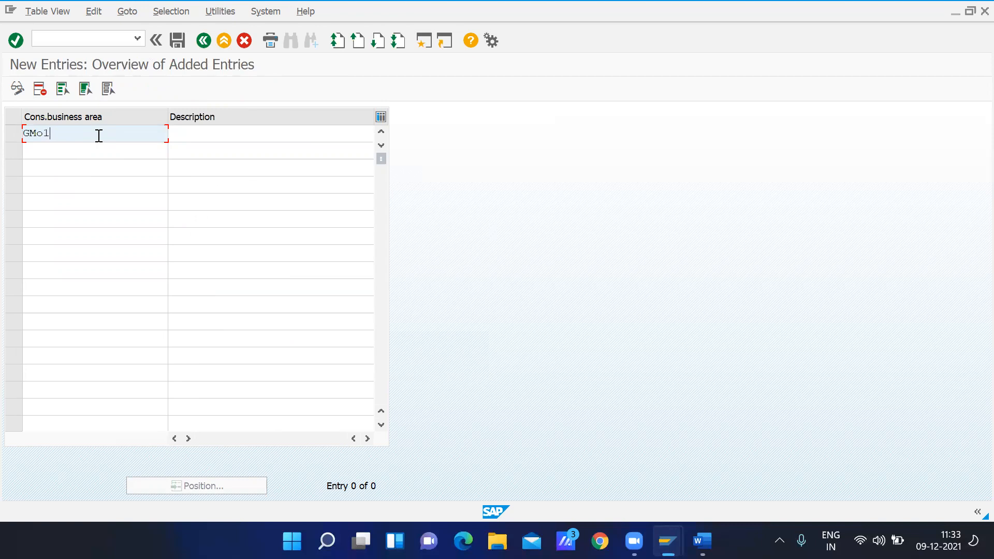
Describe the GMo1 consolidation business area as "GMOT consolidated Business Are" and save it to the customizing request
{"action": "left_click", "coordinate": [207, 136]}
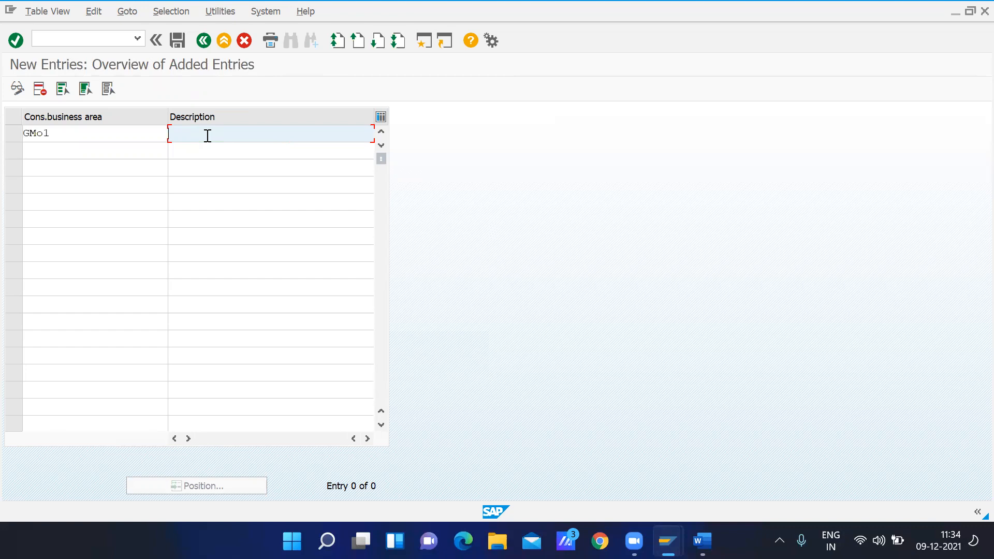
{"action": "type", "text": "GMOT consolidated Business Are"}
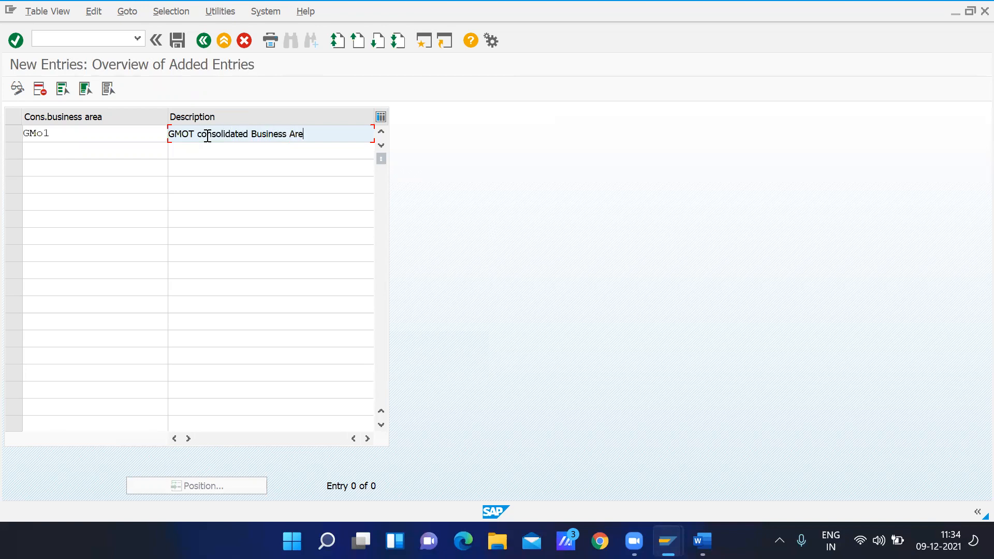
{"action": "left_click", "coordinate": [179, 41]}
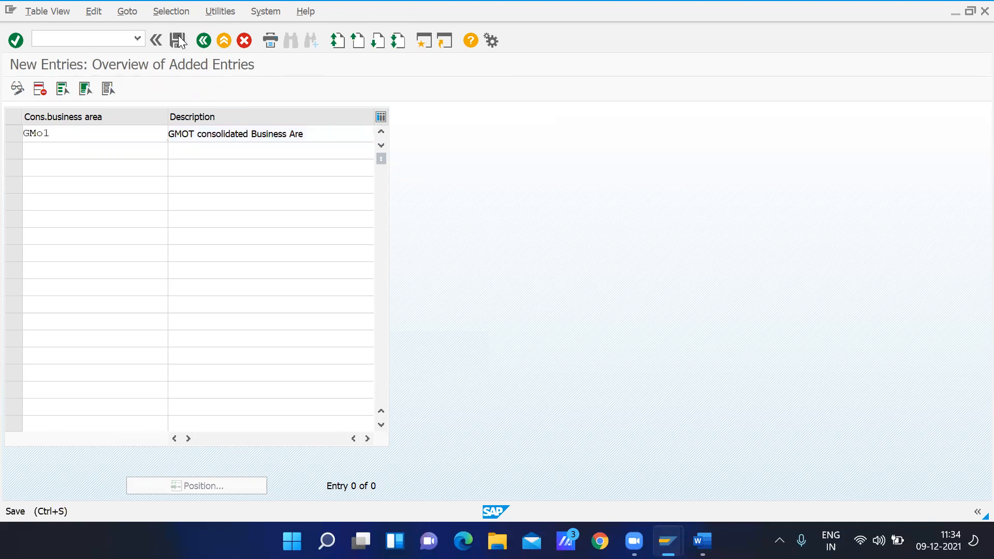
{"action": "left_click", "coordinate": [263, 258]}
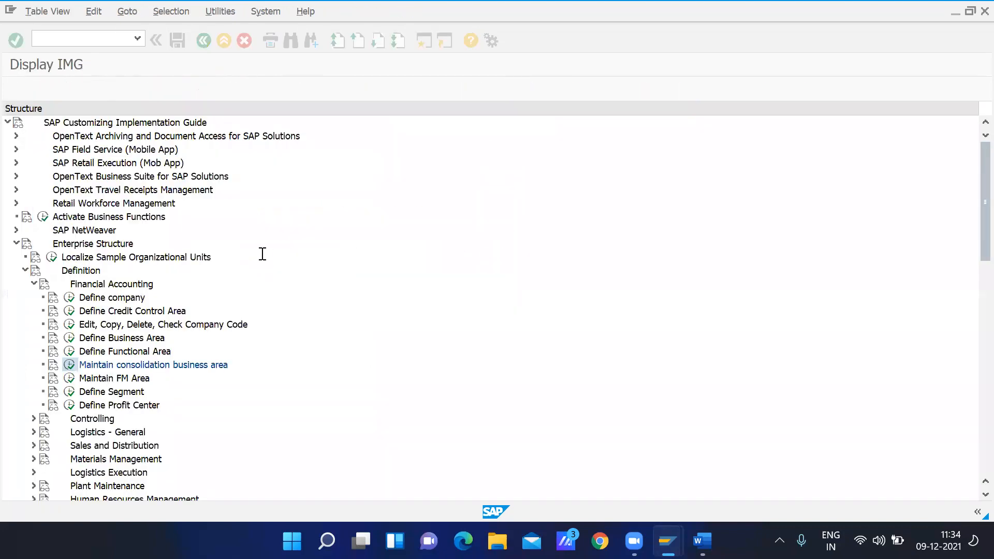
Return to the implementation guide and open the Define Segment activity
{"action": "left_click", "coordinate": [205, 40]}
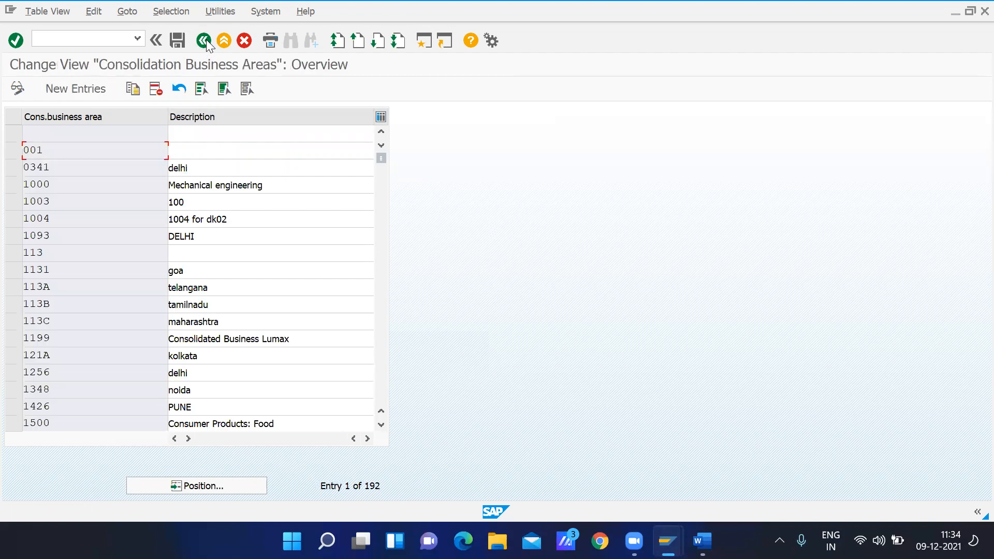
{"action": "left_click", "coordinate": [203, 40]}
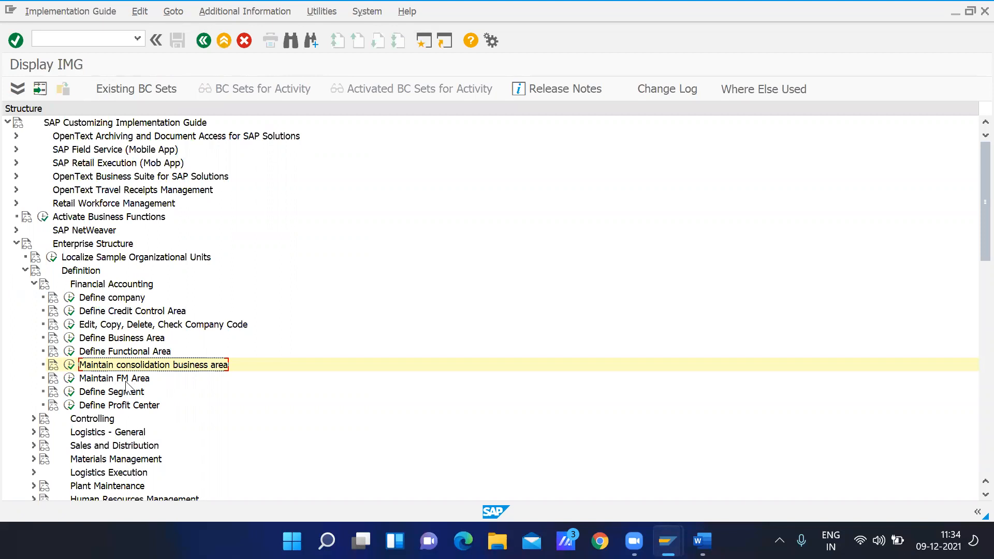
{"action": "left_click", "coordinate": [107, 397]}
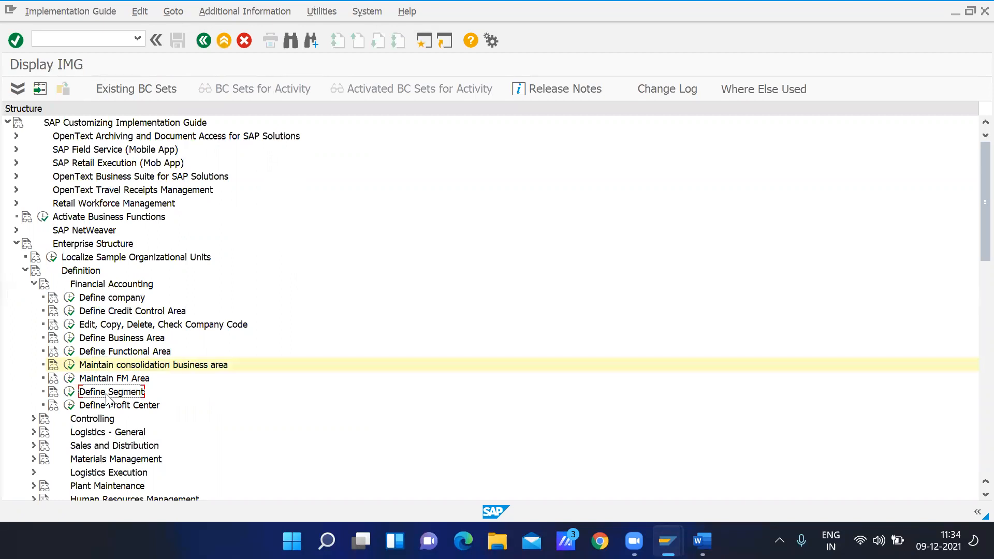
{"action": "left_click", "coordinate": [67, 393]}
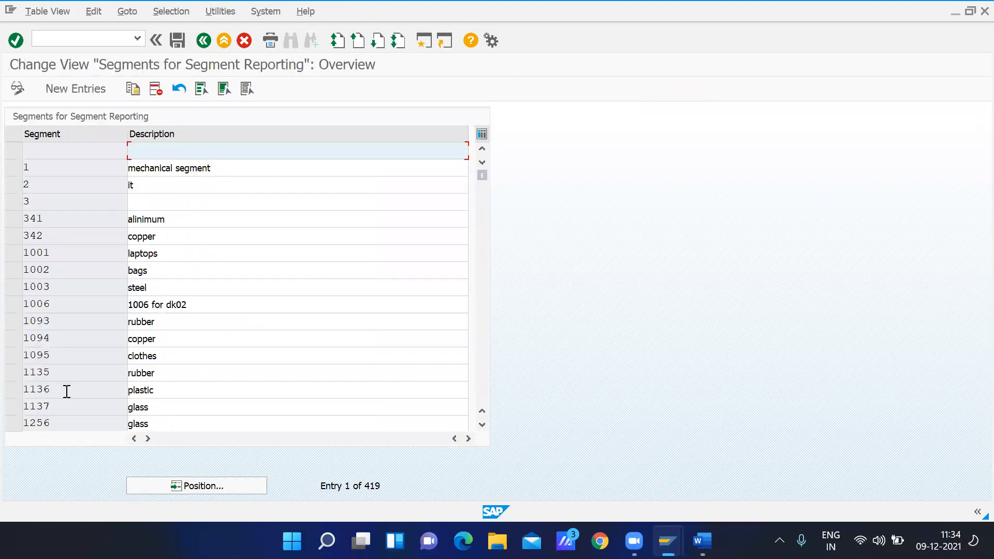
{"action": "left_click", "coordinate": [15, 252]}
{"action": "left_click", "coordinate": [18, 270]}
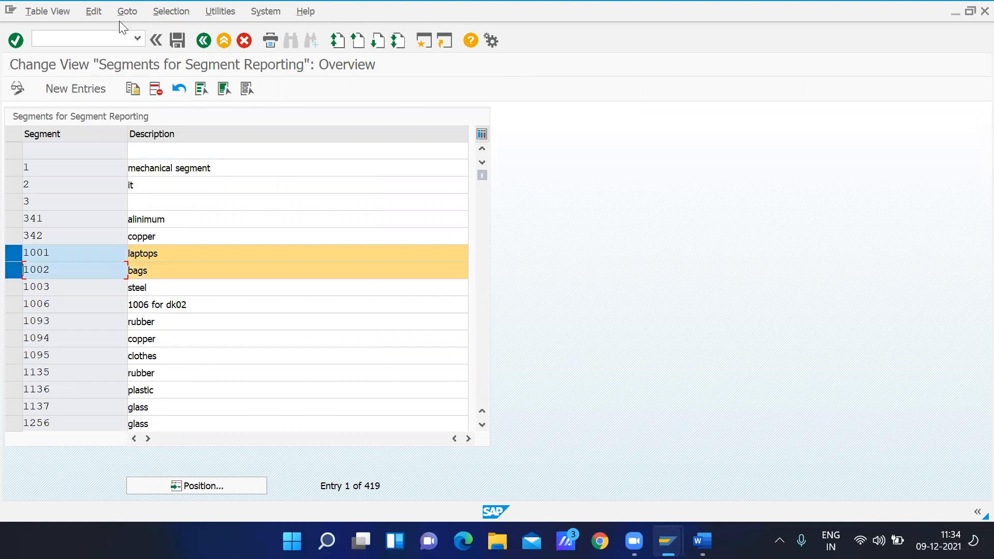
Start new segment entries and enter the segment codes Gmo1 and gmo2
{"action": "left_click", "coordinate": [83, 87]}
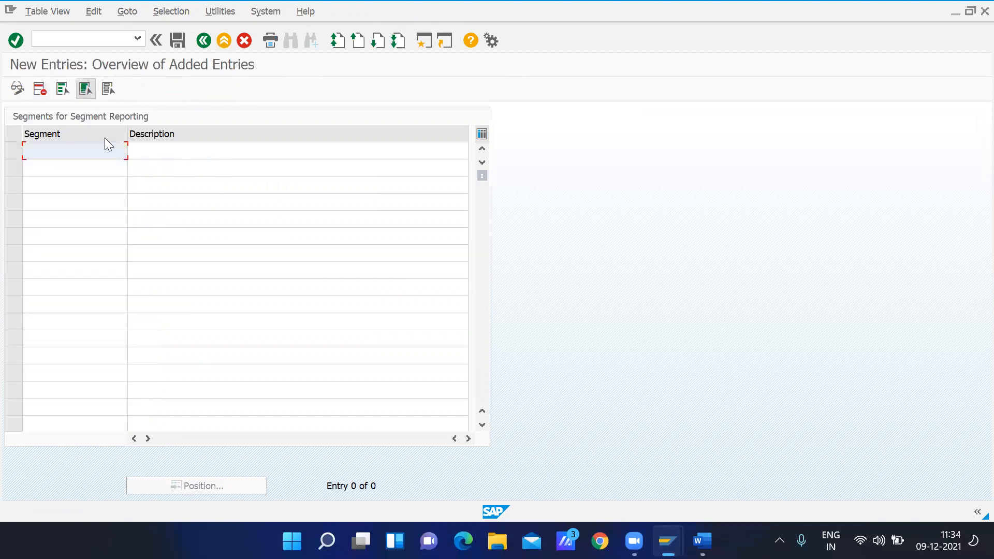
{"action": "type", "text": "Gmo1"}
{"action": "key", "text": "Down"}
{"action": "type", "text": "gmo2"}
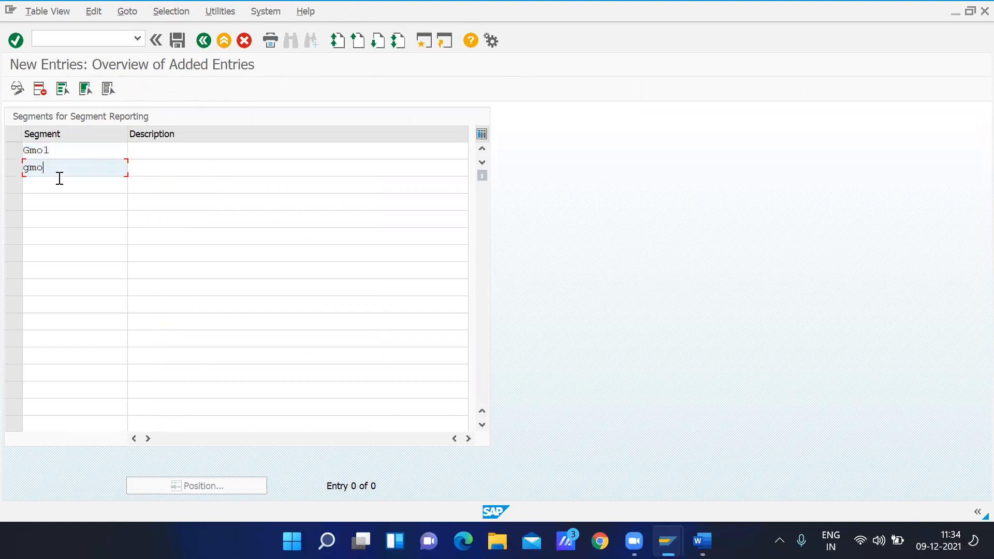
Describe segment Gmo1 as "GMOT Two Wheelers" and segment gmo2 as "GMOT Four Wheelers"
{"action": "left_click", "coordinate": [154, 152]}
{"action": "type", "text": "GMOT Two Whee"}
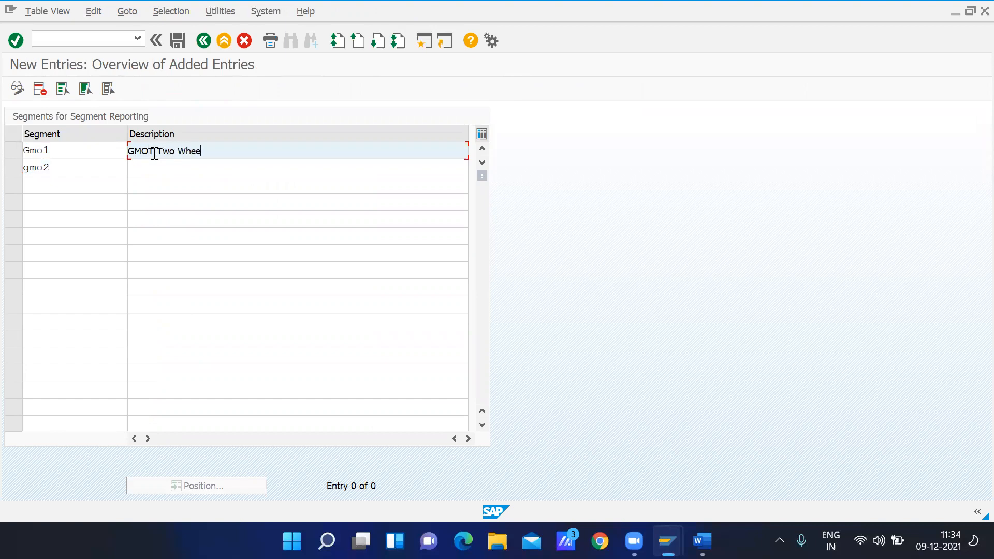
{"action": "type", "text": "lers"}
{"action": "left_click", "coordinate": [150, 172]}
{"action": "type", "text": "GM"}
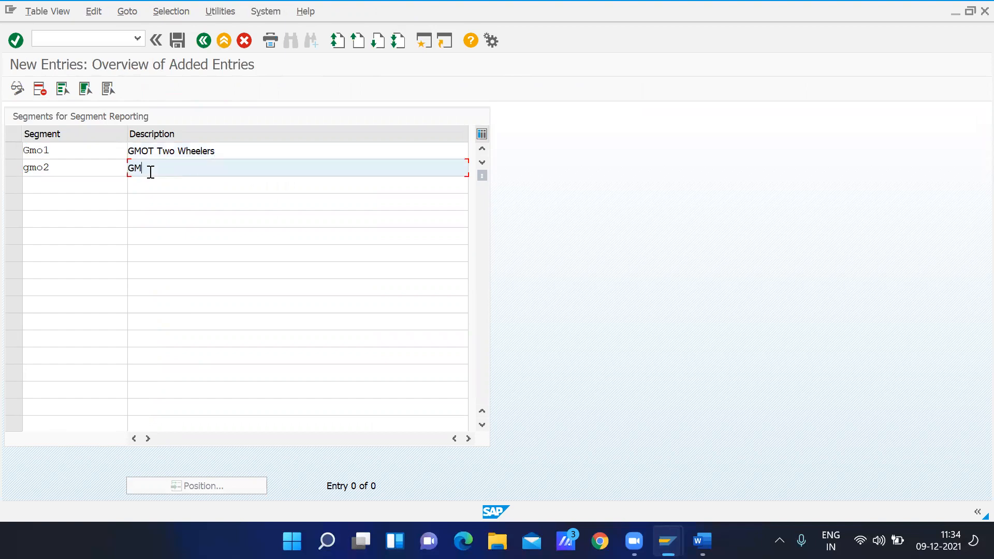
{"action": "type", "text": "OT Four Wheelers"}
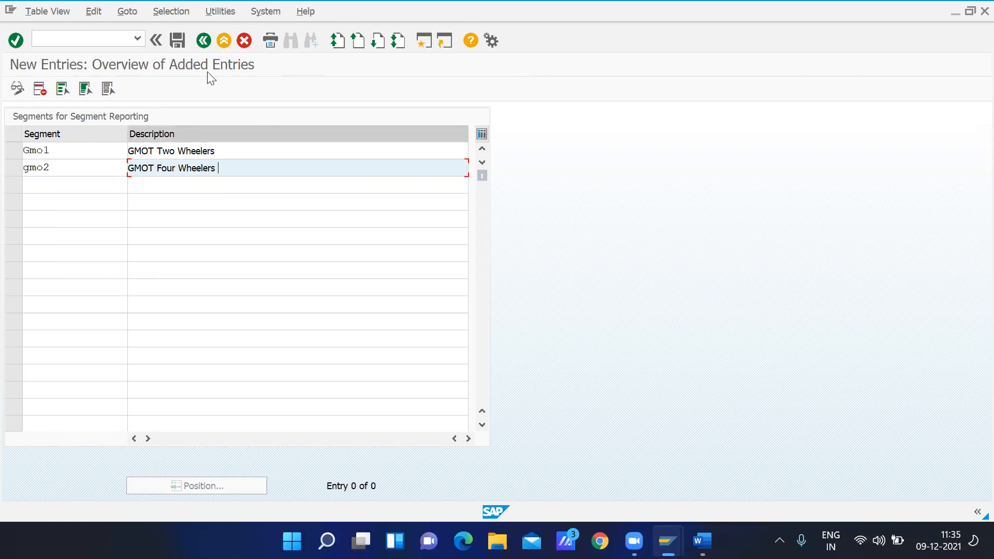
Save the two GMOT segments to the proposed customizing request and return to the implementation guide
{"action": "left_click", "coordinate": [177, 40]}
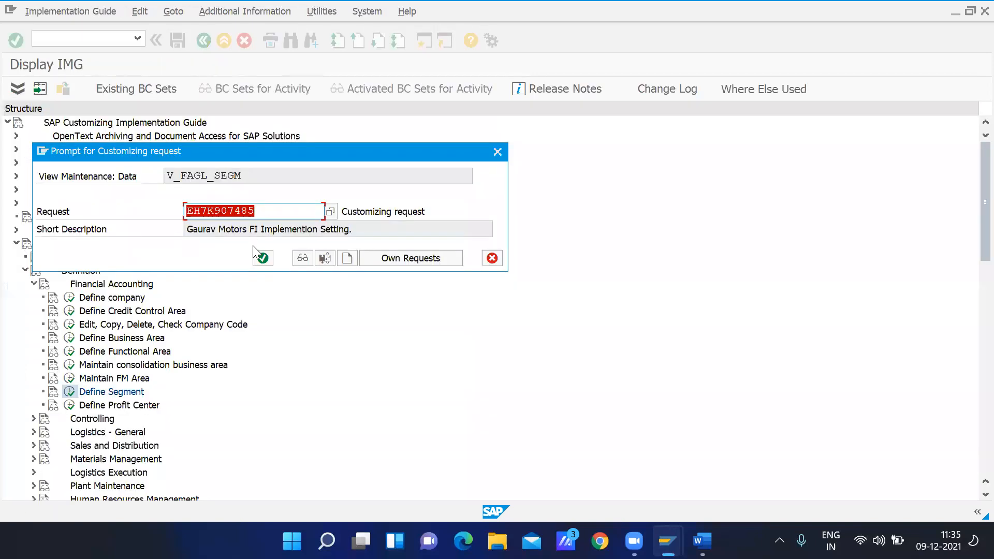
{"action": "left_click", "coordinate": [262, 257]}
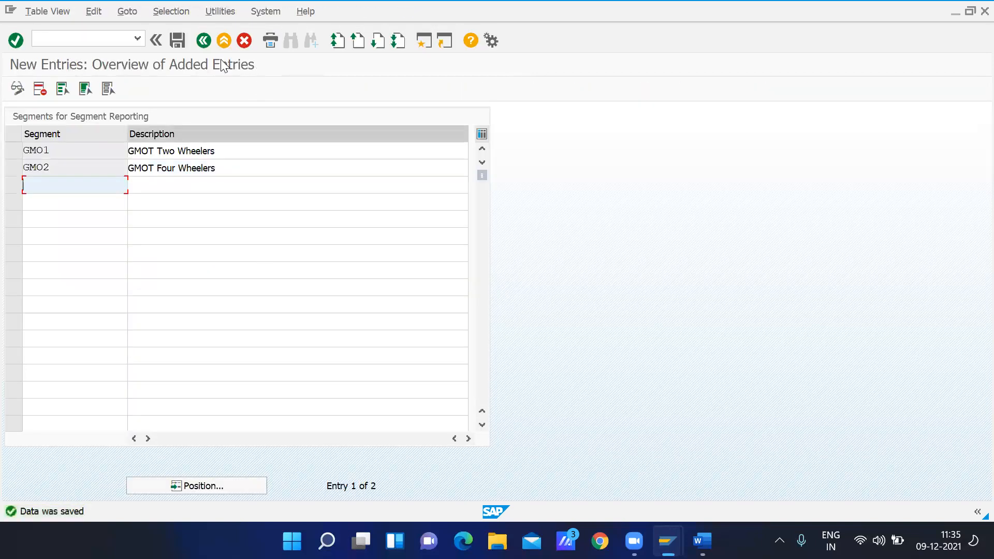
{"action": "left_click", "coordinate": [205, 43]}
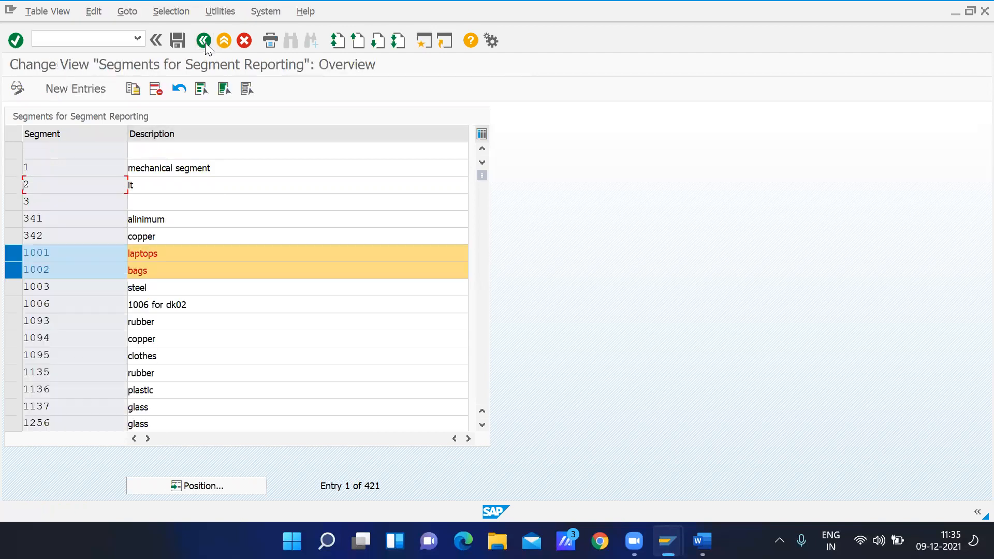
{"action": "left_click", "coordinate": [203, 41]}
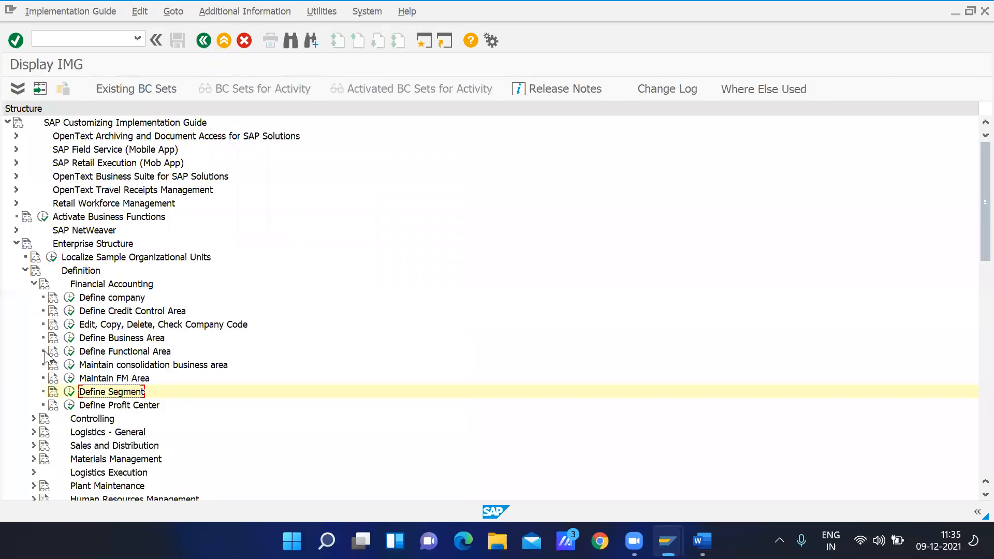
Collapse the Definition branch and expand Financial Accounting under Assignment in the Enterprise Structure
{"action": "left_click", "coordinate": [34, 284]}
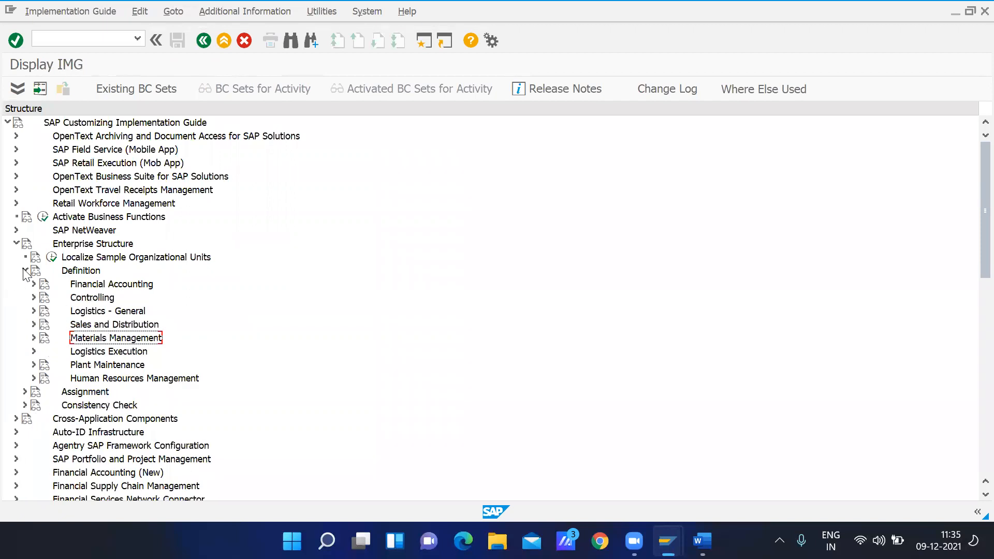
{"action": "left_click", "coordinate": [24, 271]}
{"action": "left_click", "coordinate": [46, 289]}
{"action": "left_click", "coordinate": [24, 284]}
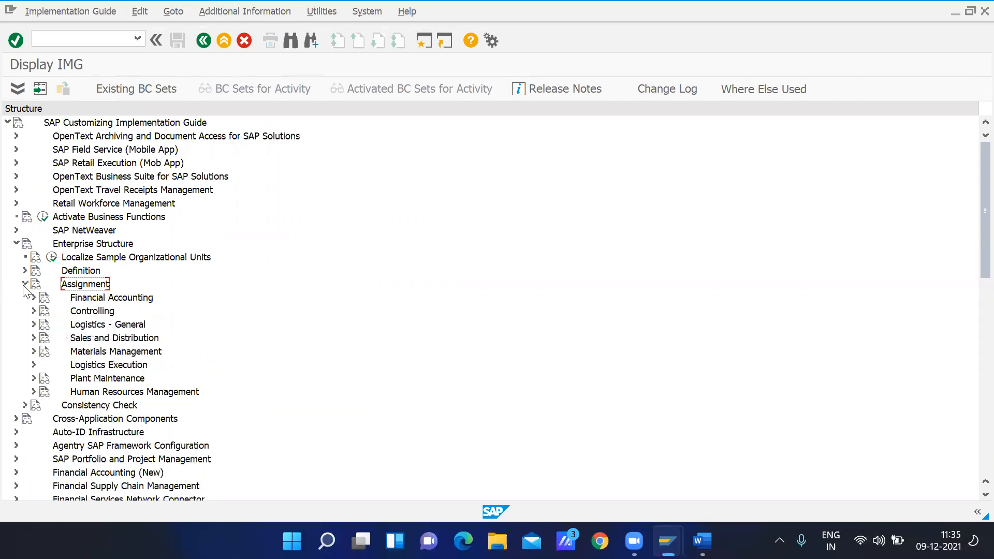
{"action": "left_click", "coordinate": [100, 299]}
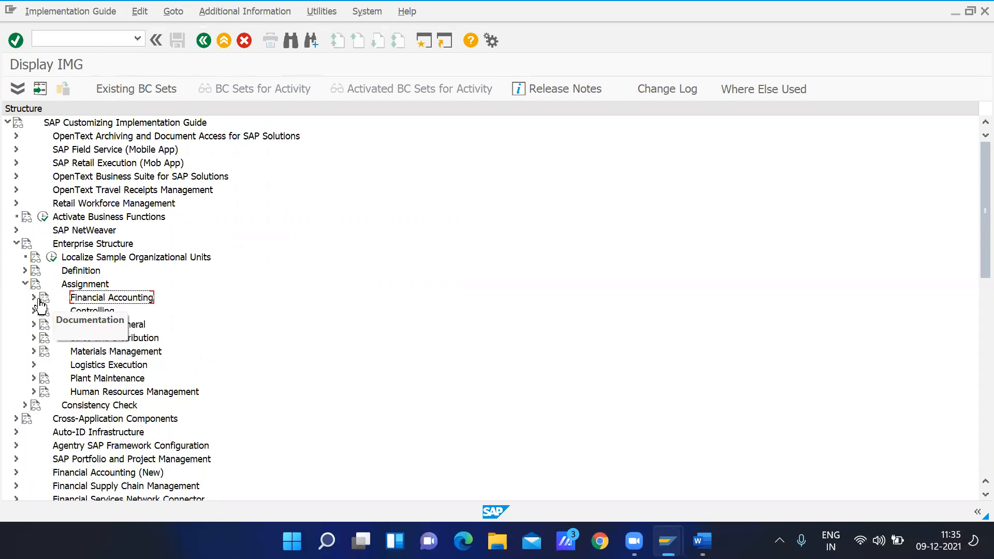
{"action": "left_click", "coordinate": [34, 297]}
Open the activity that assigns company codes to companies and agree to display the locked data
{"action": "left_click", "coordinate": [116, 310]}
{"action": "left_click", "coordinate": [69, 310]}
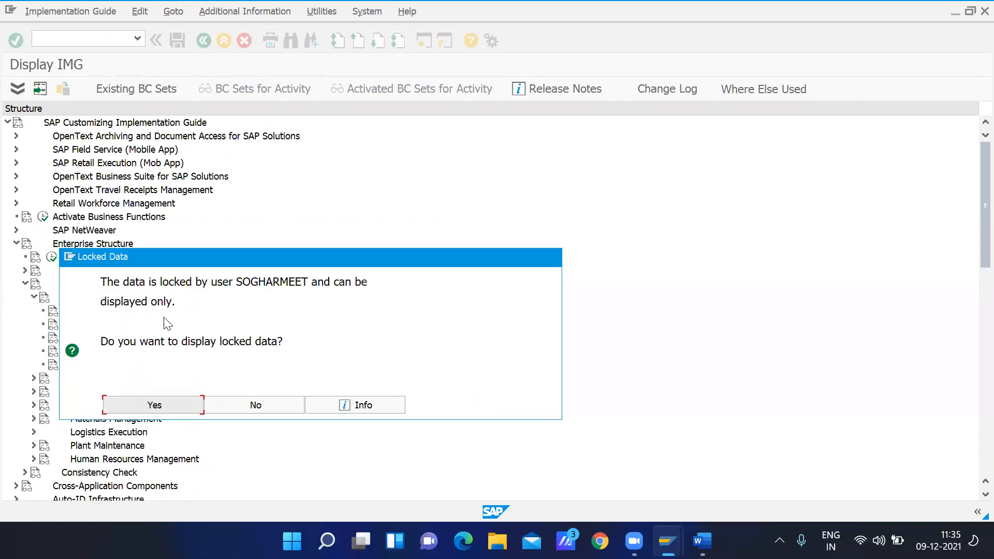
{"action": "left_click", "coordinate": [155, 405]}
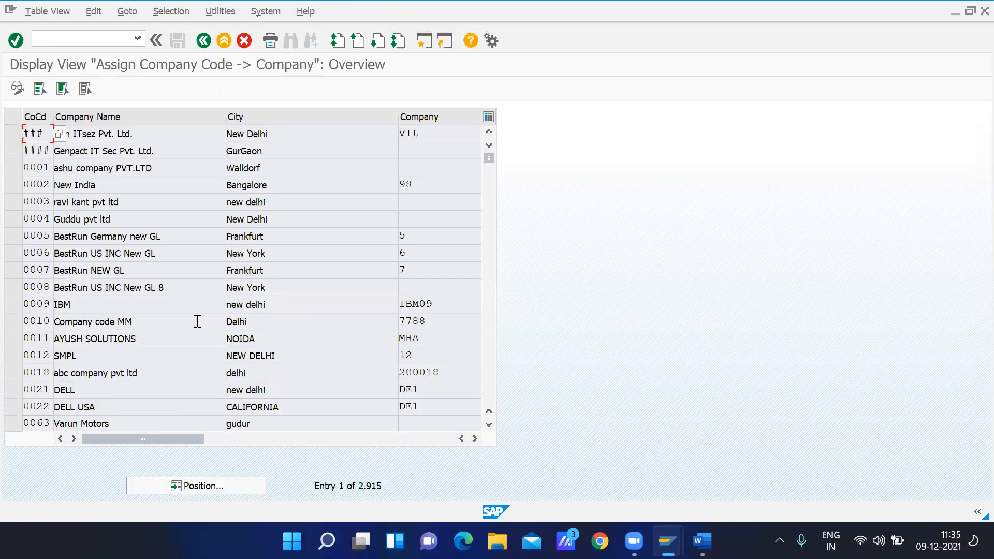
Position the assignment list on company code GMOT and bring its Company field into view
{"action": "left_click", "coordinate": [207, 486]}
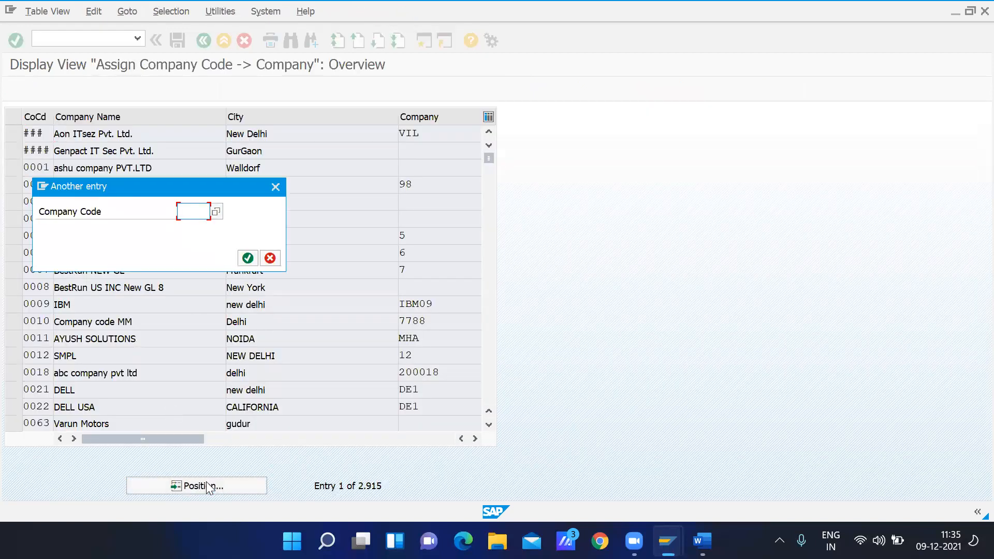
{"action": "type", "text": "gmot"}
{"action": "key", "text": "Return"}
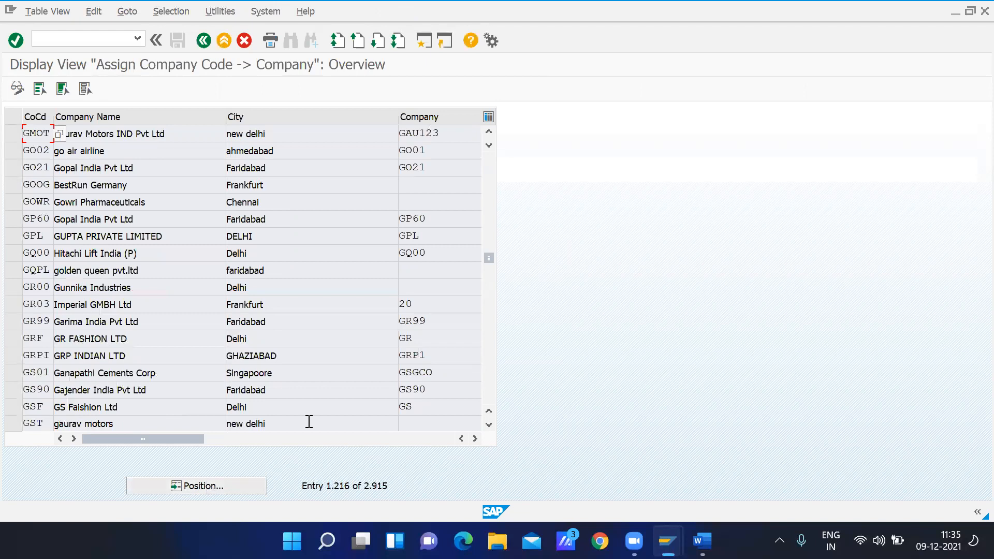
{"action": "left_click", "coordinate": [451, 130]}
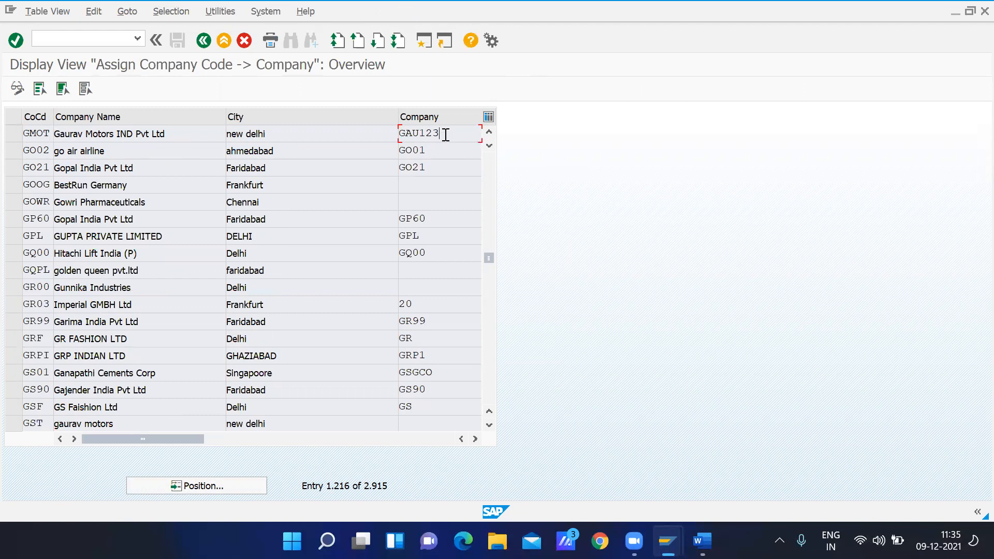
{"action": "left_click", "coordinate": [475, 439]}
Open the possible values for GMOT's company assignment and search the list for gau123
{"action": "left_click", "coordinate": [317, 134]}
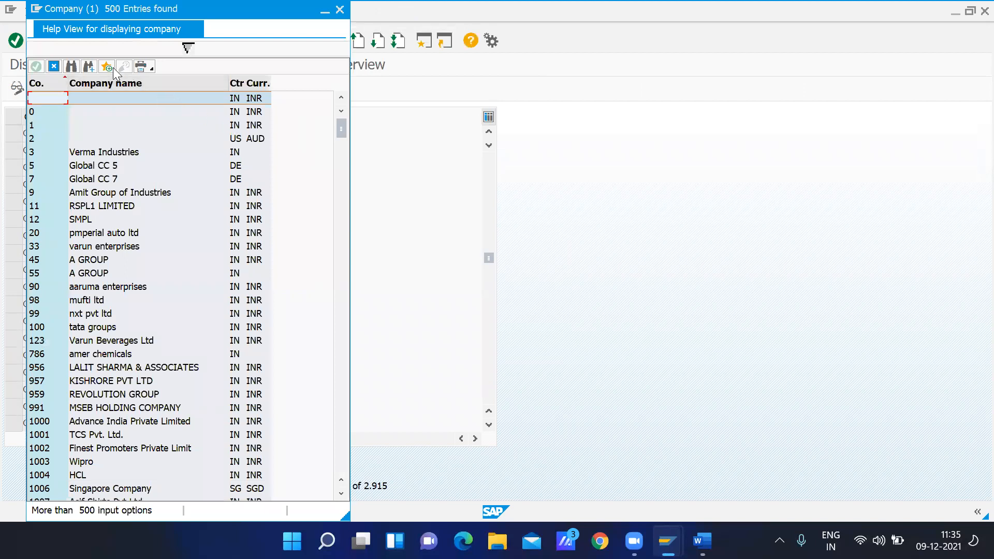
{"action": "left_click", "coordinate": [71, 66]}
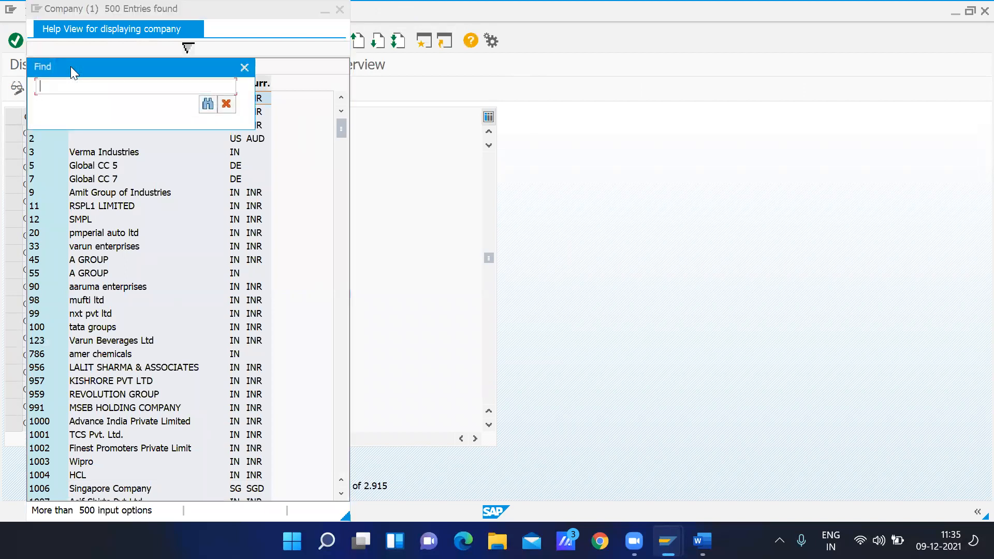
{"action": "type", "text": "gau123"}
{"action": "key", "text": "Return"}
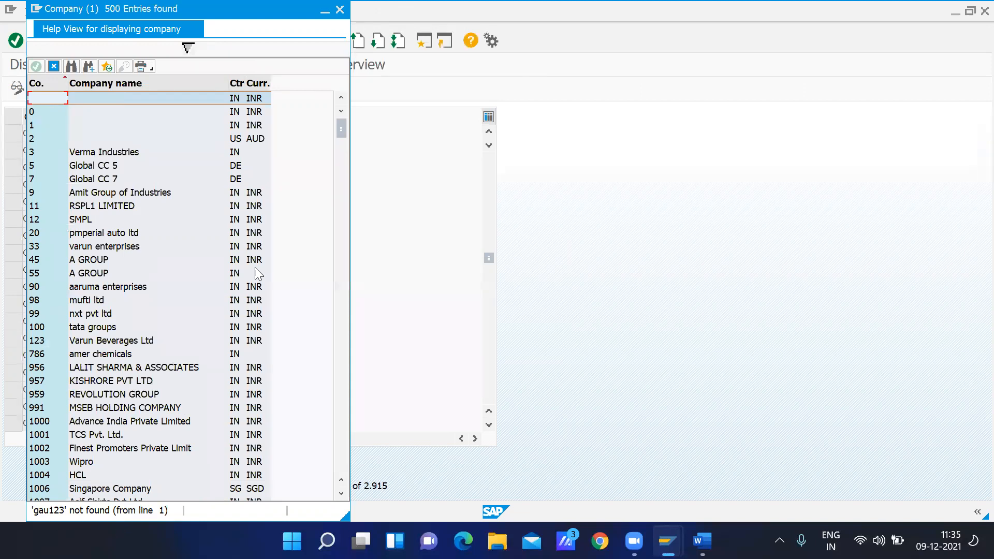
Look up company gau123 with the maximum number of hits set to 5000, select the entry's name and close the value list
{"action": "left_click", "coordinate": [188, 49]}
{"action": "left_click", "coordinate": [196, 168]}
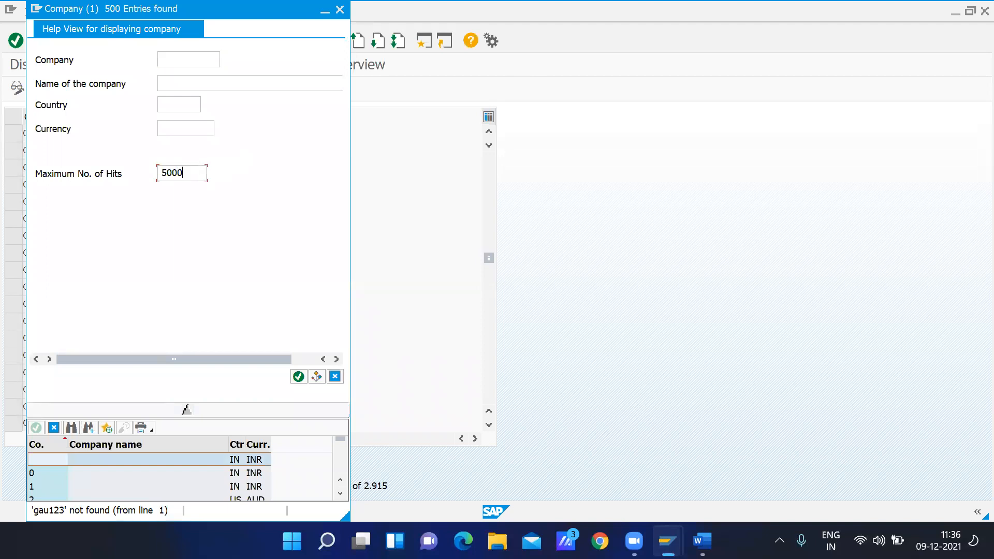
{"action": "left_click", "coordinate": [182, 58]}
{"action": "type", "text": "gau123"}
{"action": "key", "text": "Return"}
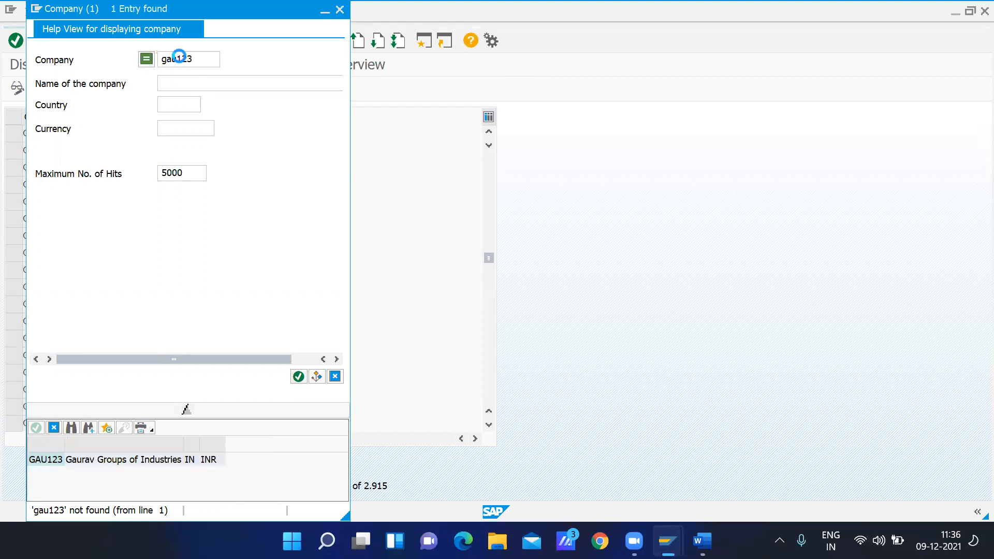
{"action": "left_click", "coordinate": [104, 104]}
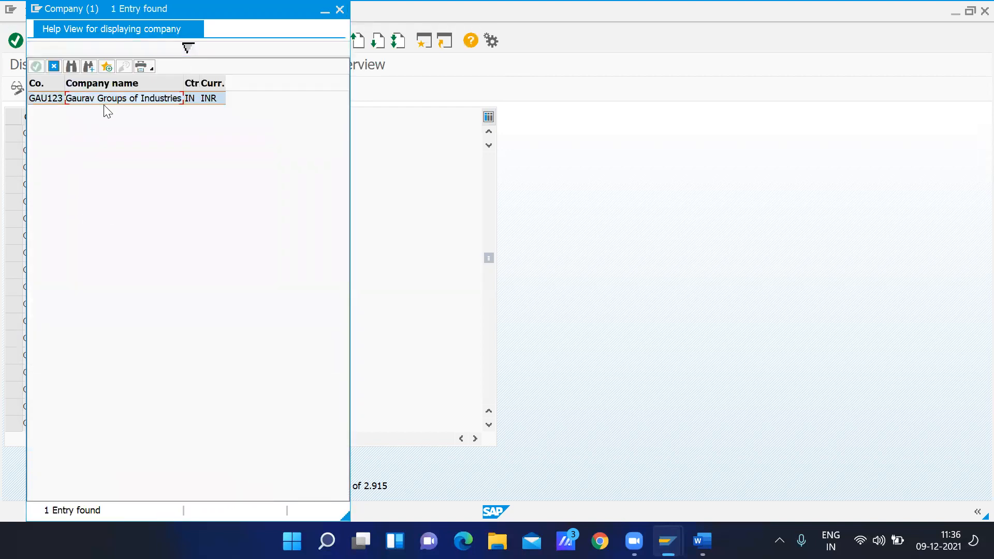
{"action": "left_click", "coordinate": [339, 9]}
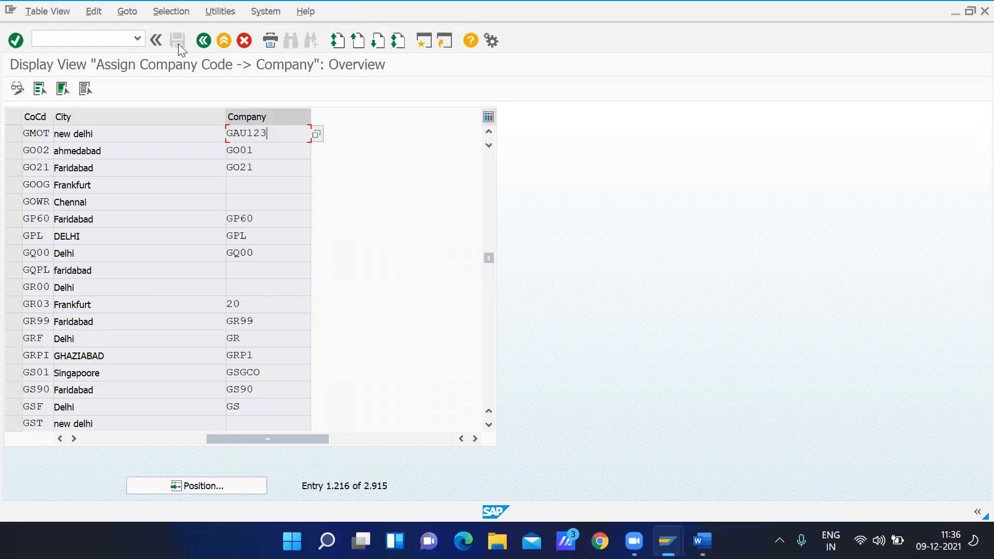
Leave the company assignment and try to open the credit control area assignment for company codes, declining to display the locked data
{"action": "left_click", "coordinate": [204, 42]}
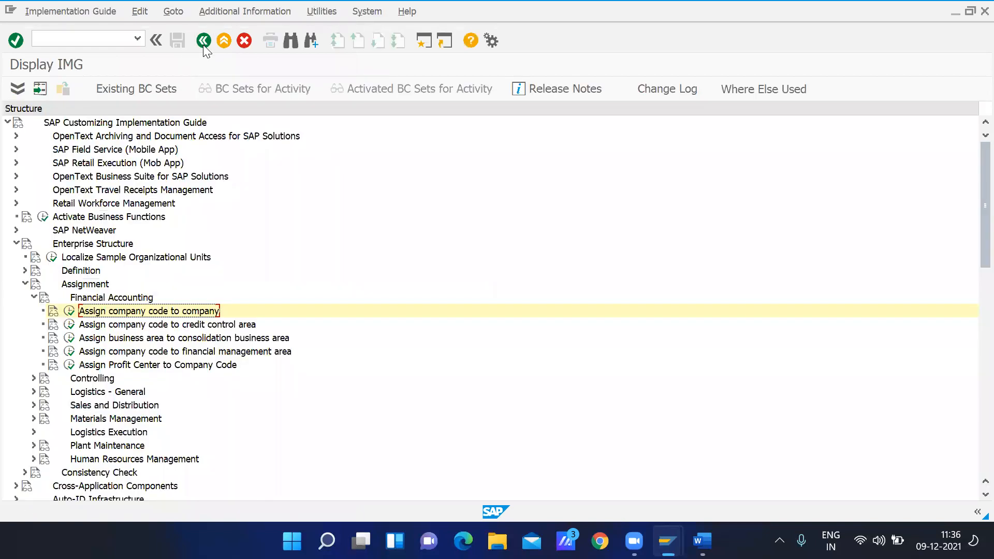
{"action": "left_click", "coordinate": [112, 327]}
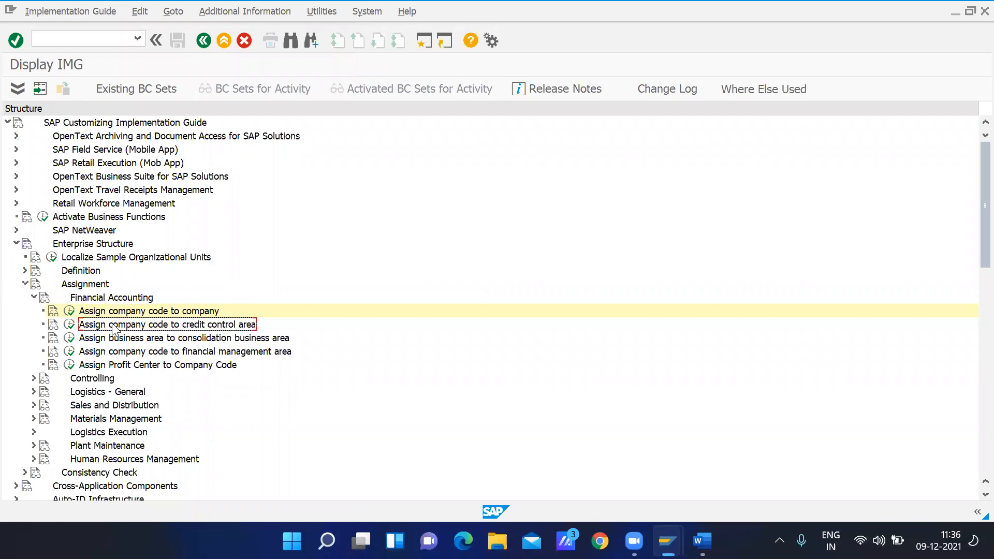
{"action": "left_click", "coordinate": [69, 325]}
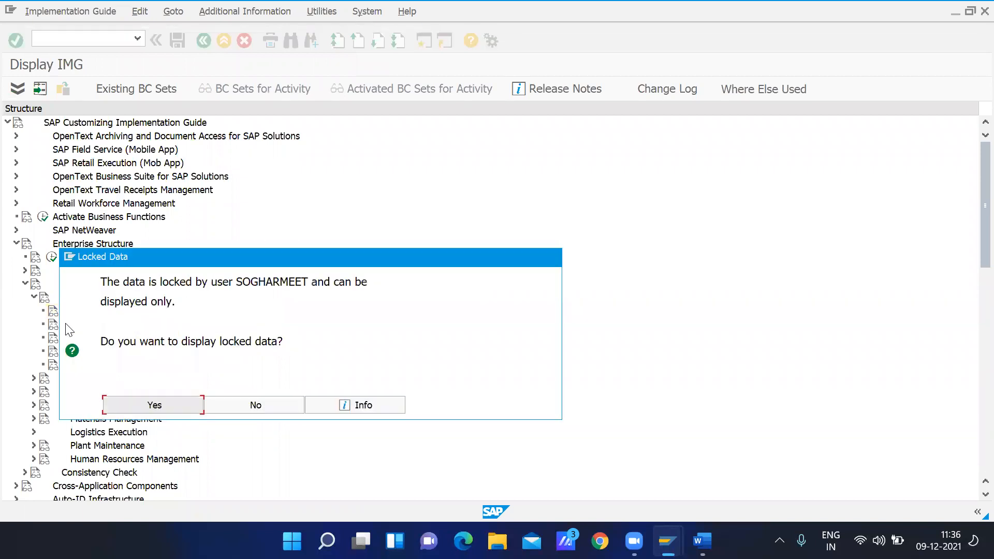
{"action": "left_click", "coordinate": [256, 409]}
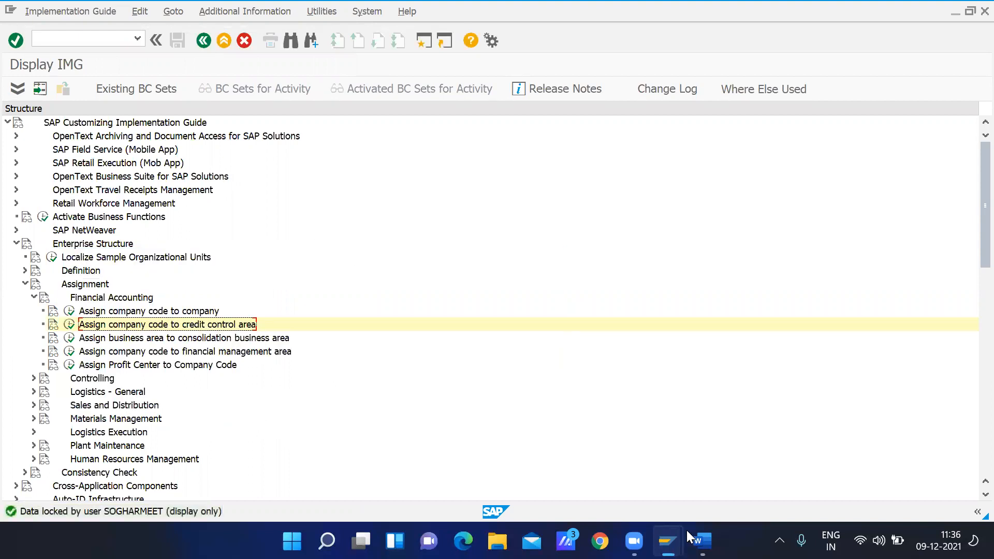
Check the session with the fiscal year variant assignment and return to the IMG session
{"action": "mouse_move", "coordinate": [668, 540]}
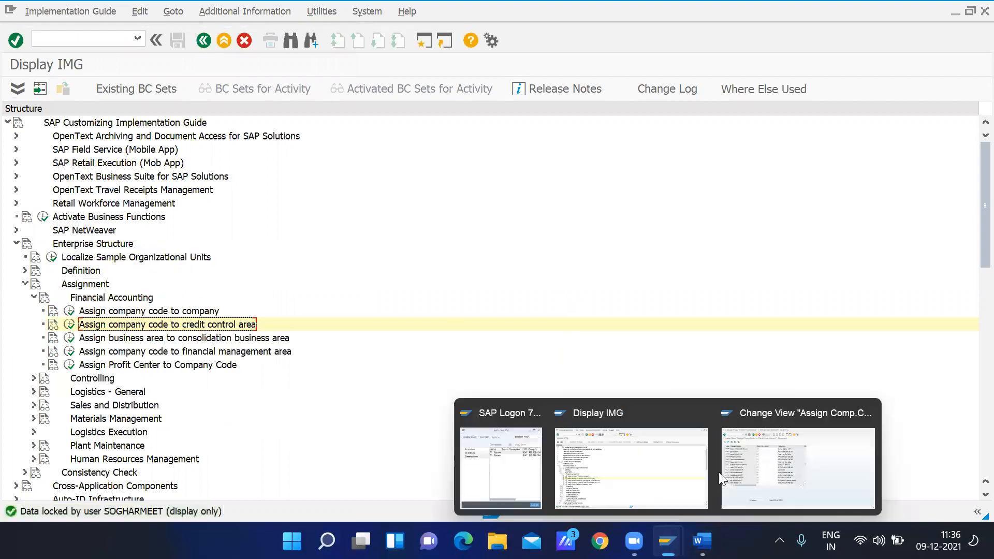
{"action": "left_click", "coordinate": [752, 472]}
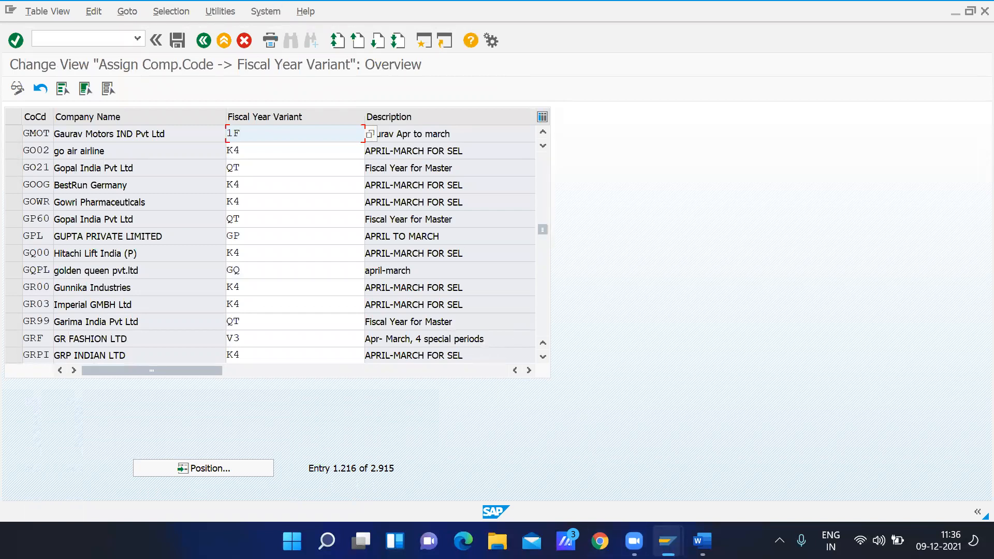
{"action": "mouse_move", "coordinate": [668, 541]}
{"action": "left_click", "coordinate": [623, 481]}
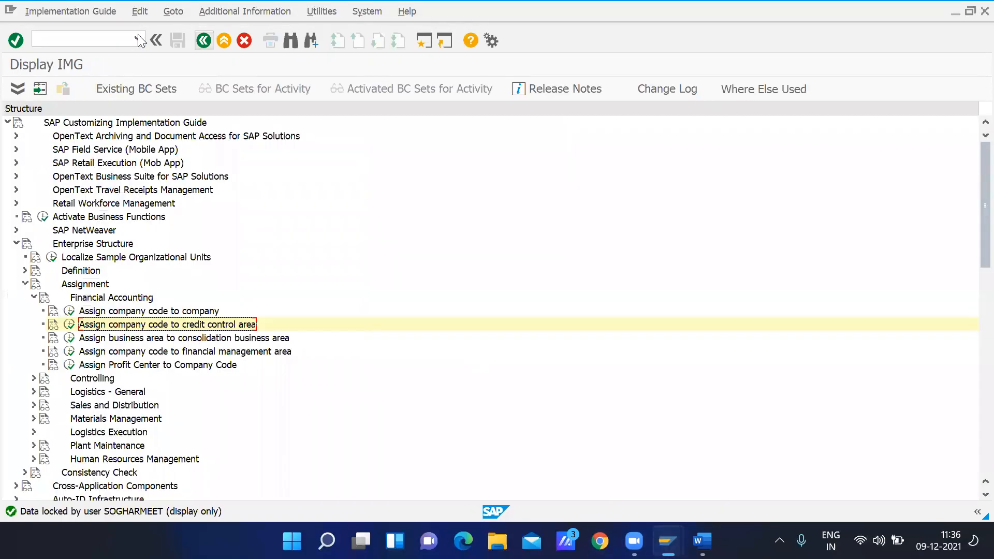
Run transaction SM12 in a new session and list the lock entries of all users in client 800
{"action": "left_click", "coordinate": [423, 42]}
{"action": "type", "text": "sm12"}
{"action": "key", "text": "Return"}
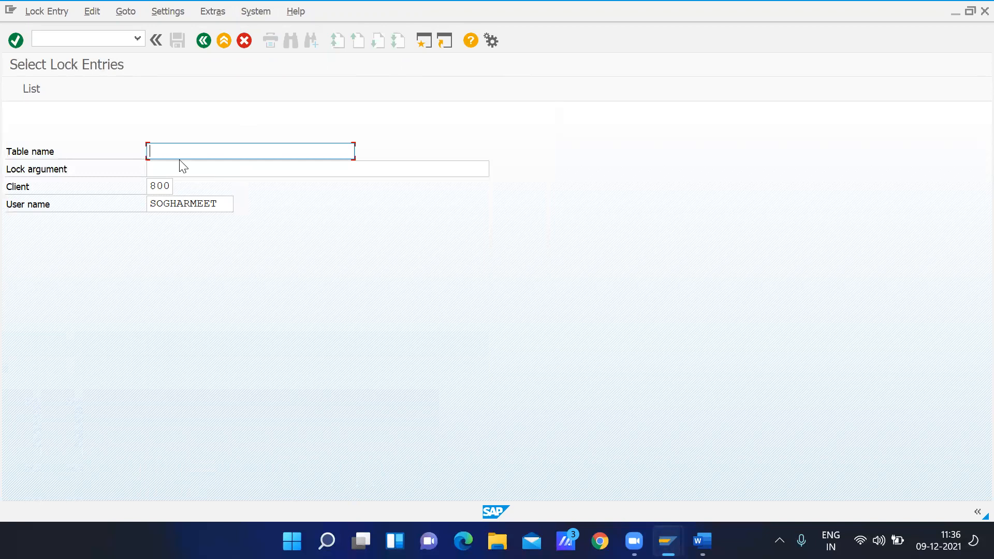
{"action": "left_click", "coordinate": [232, 204]}
{"action": "key", "text": "BackSpace"}
{"action": "key", "text": "BackSpace"}
{"action": "key", "text": "BackSpace"}
{"action": "key", "text": "BackSpace"}
{"action": "key", "text": "BackSpace"}
{"action": "key", "text": "BackSpace"}
{"action": "key", "text": "BackSpace"}
{"action": "key", "text": "BackSpace"}
{"action": "key", "text": "BackSpace"}
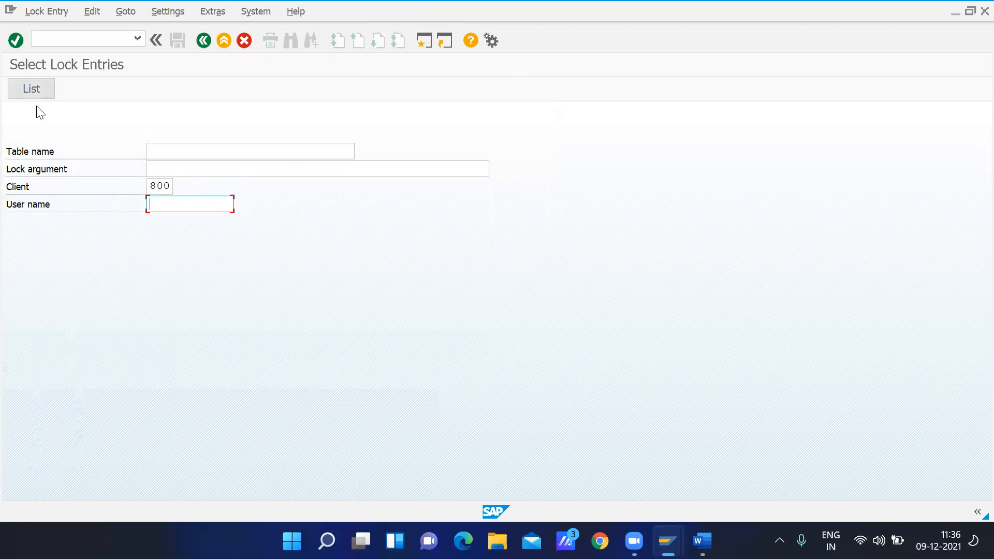
{"action": "left_click", "coordinate": [32, 89]}
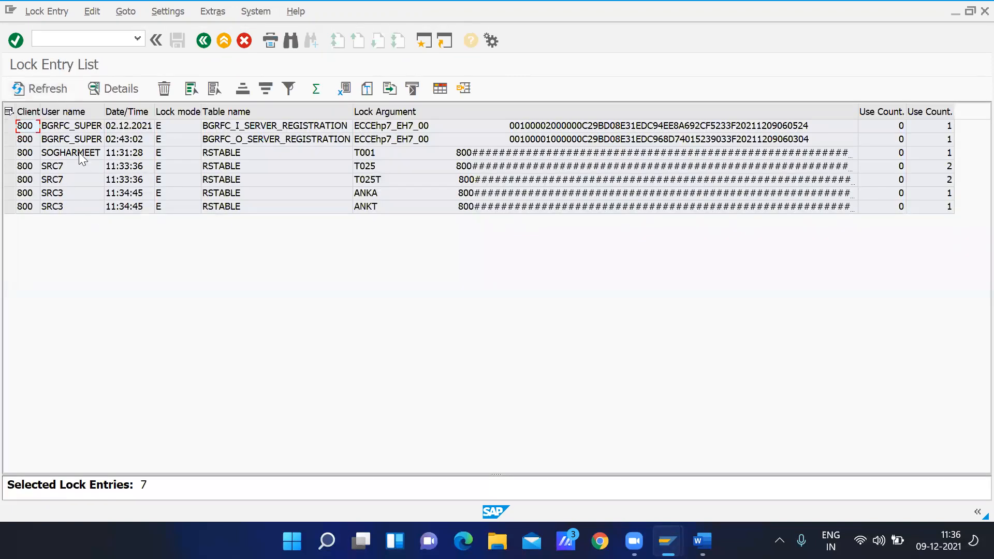
Delete all lock entries in the list and close the help text about the deletion
{"action": "left_click", "coordinate": [57, 152]}
{"action": "left_click", "coordinate": [8, 111]}
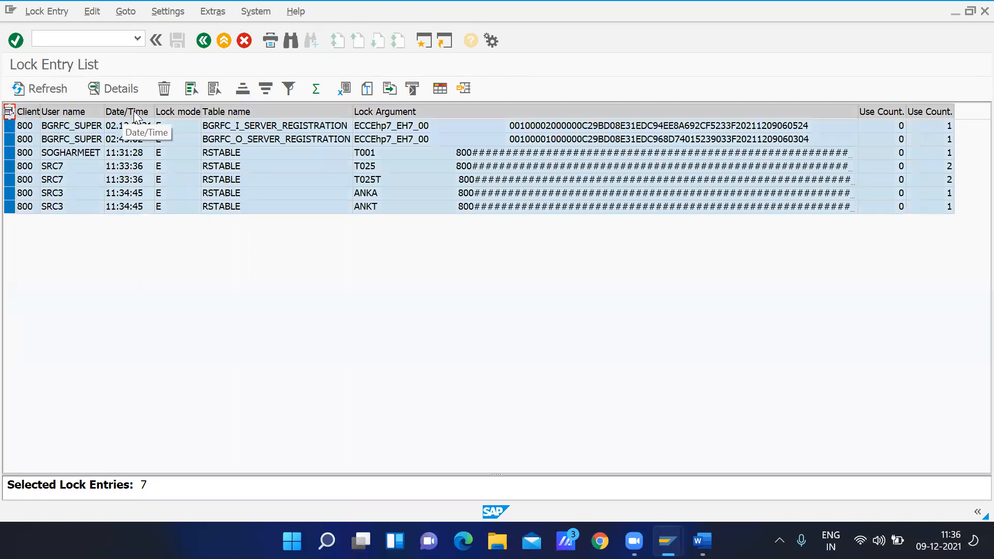
{"action": "left_click", "coordinate": [164, 89]}
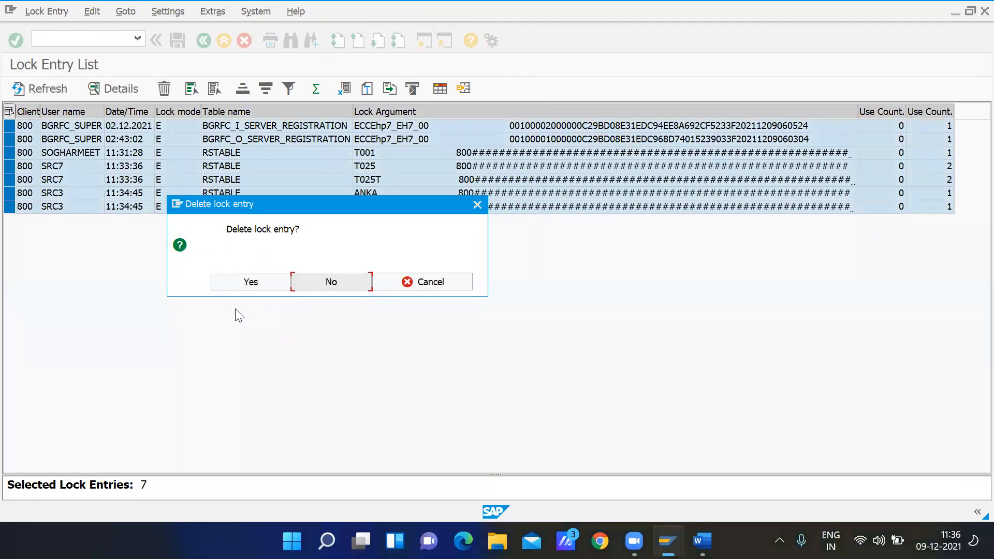
{"action": "left_click", "coordinate": [248, 282]}
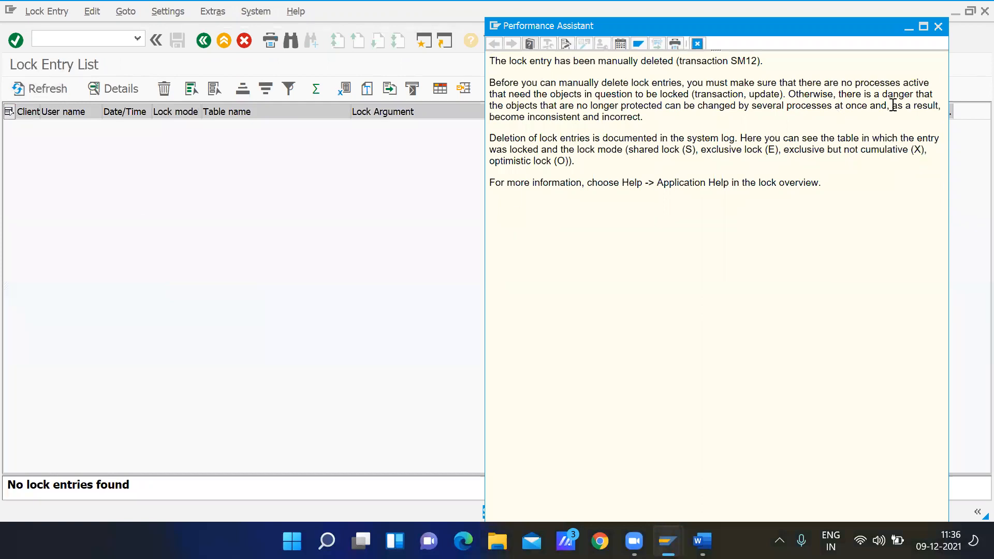
{"action": "left_click", "coordinate": [938, 27]}
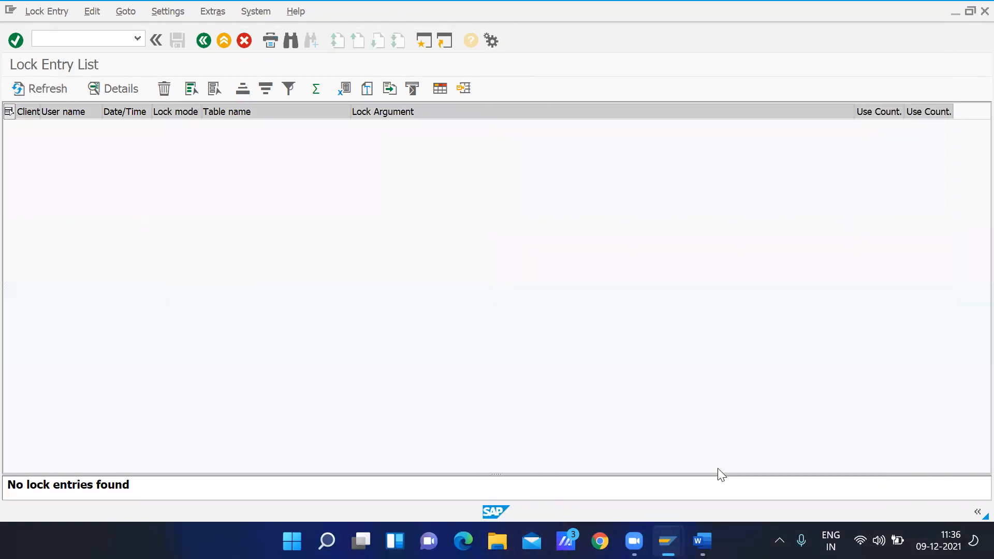
Open the assignment of company codes to credit control areas in the IMG session and position the list on company code GMOT
{"action": "mouse_move", "coordinate": [702, 541]}
{"action": "mouse_move", "coordinate": [667, 540]}
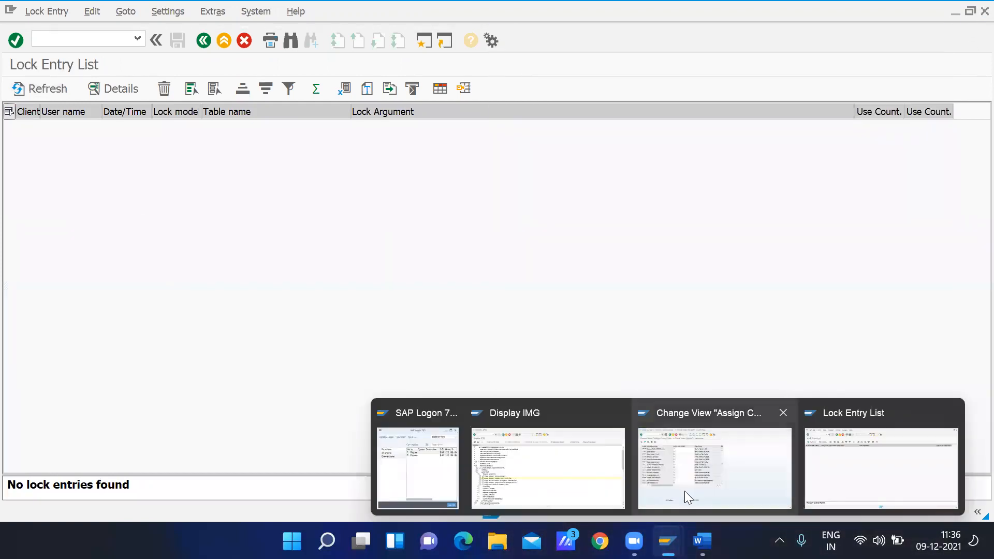
{"action": "left_click", "coordinate": [555, 490]}
{"action": "left_click", "coordinate": [69, 323]}
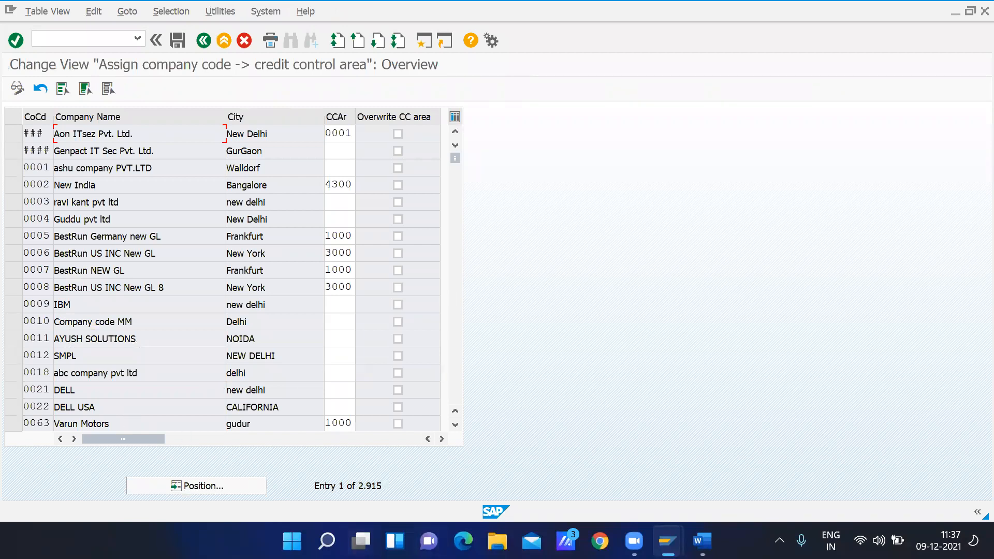
{"action": "left_click", "coordinate": [216, 487]}
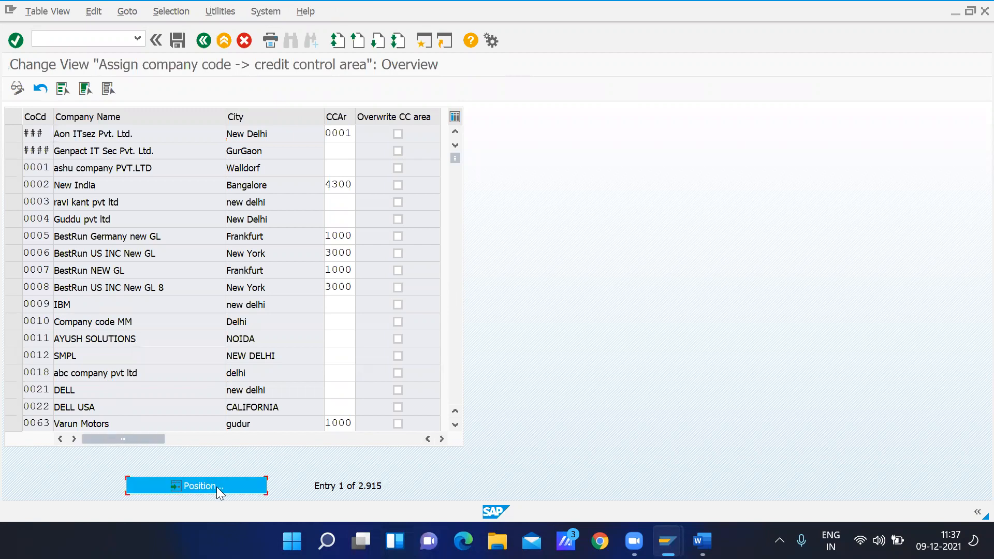
{"action": "type", "text": "gmot"}
{"action": "key", "text": "Return"}
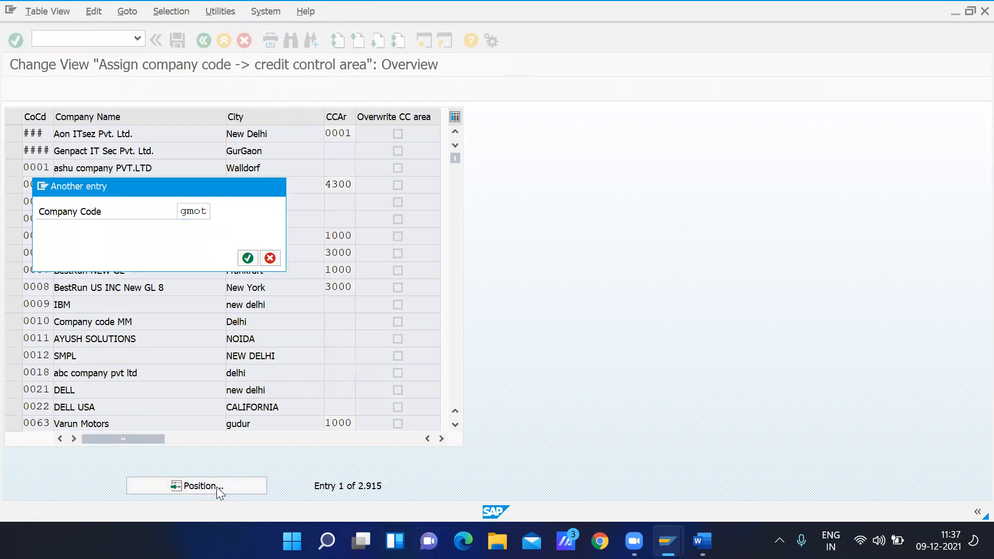
Assign credit control area GMOT to company code GMOT, looking up gmot in the list of possible values
{"action": "left_click", "coordinate": [329, 135]}
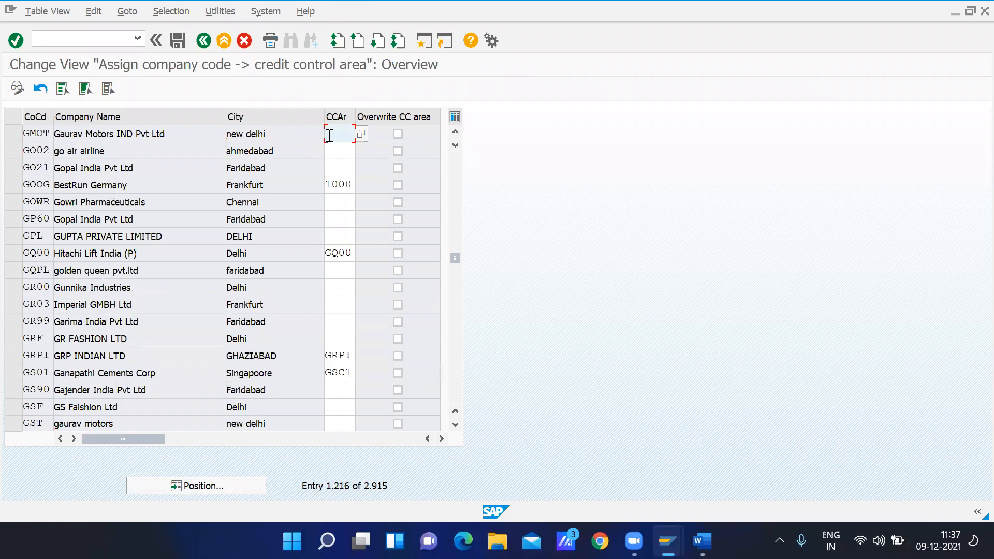
{"action": "type", "text": "GMOT"}
{"action": "double_click", "coordinate": [329, 136]}
{"action": "left_click", "coordinate": [361, 133]}
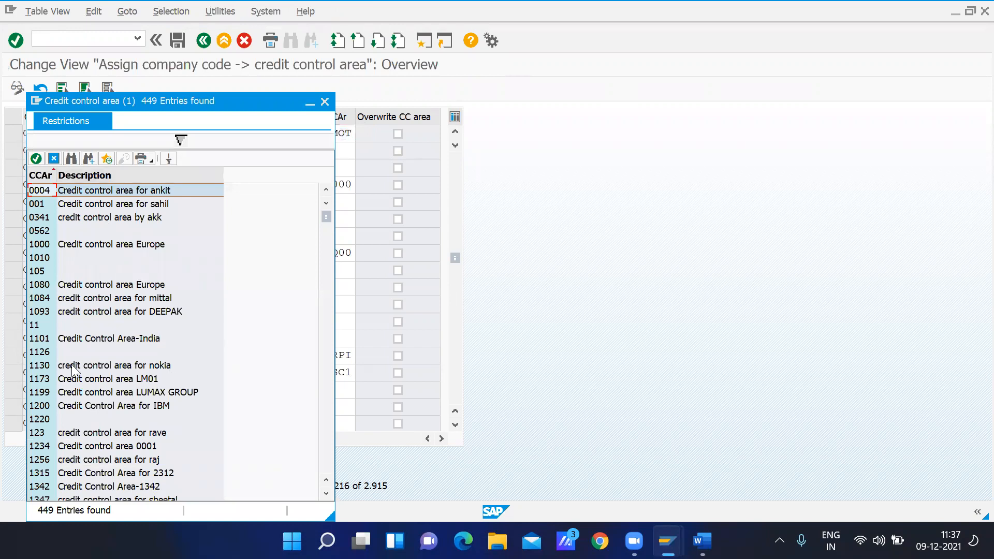
{"action": "left_click", "coordinate": [72, 158]}
{"action": "type", "text": "gmot"}
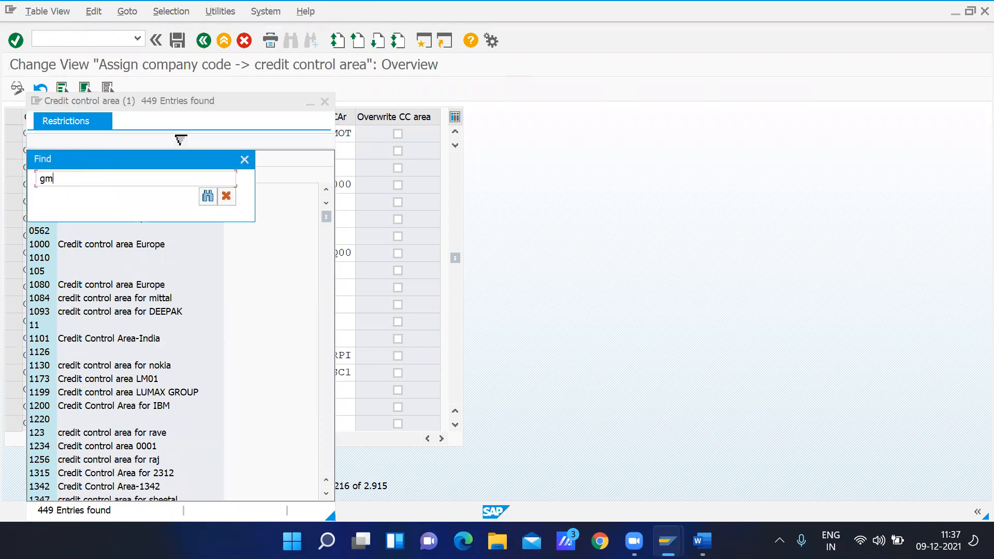
{"action": "key", "text": "Return"}
{"action": "left_click", "coordinate": [102, 189]}
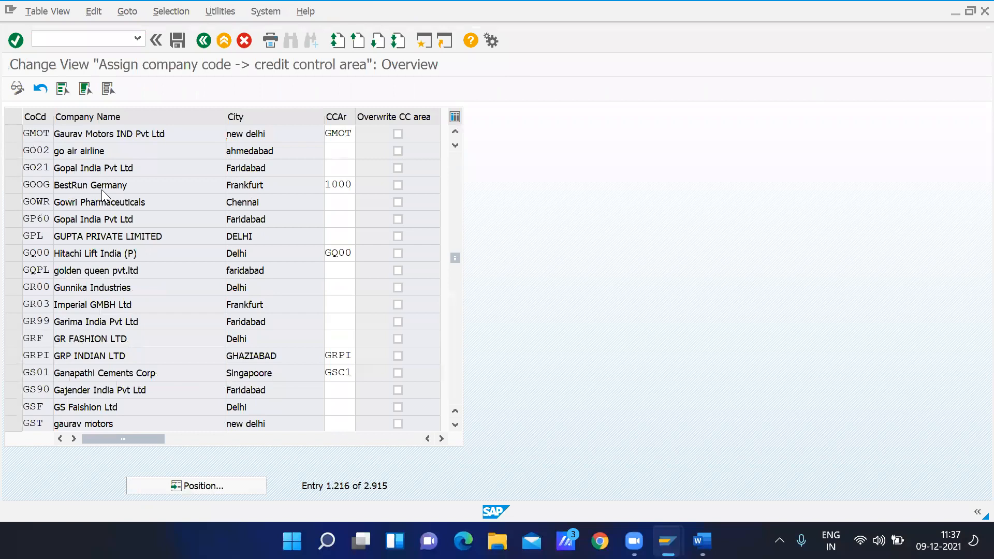
Save the credit control area assignment in customizing request EH7K907485 and return to the IMG structure
{"action": "left_click", "coordinate": [174, 40]}
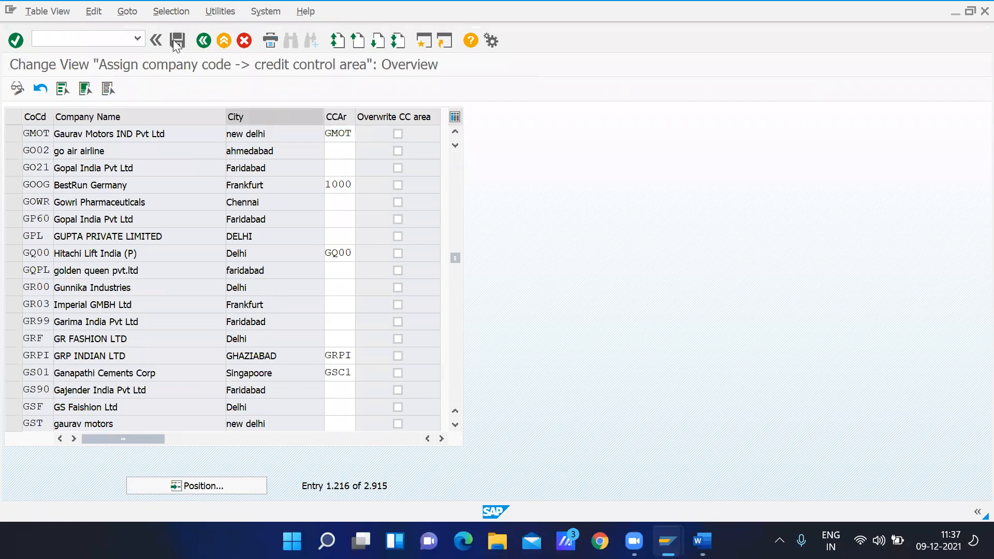
{"action": "left_click", "coordinate": [263, 258]}
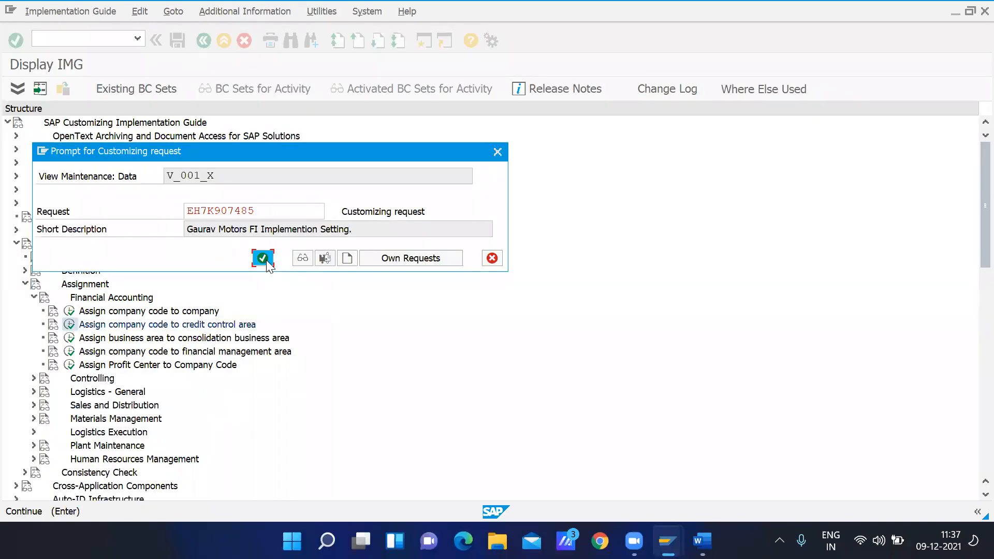
{"action": "left_click", "coordinate": [205, 40]}
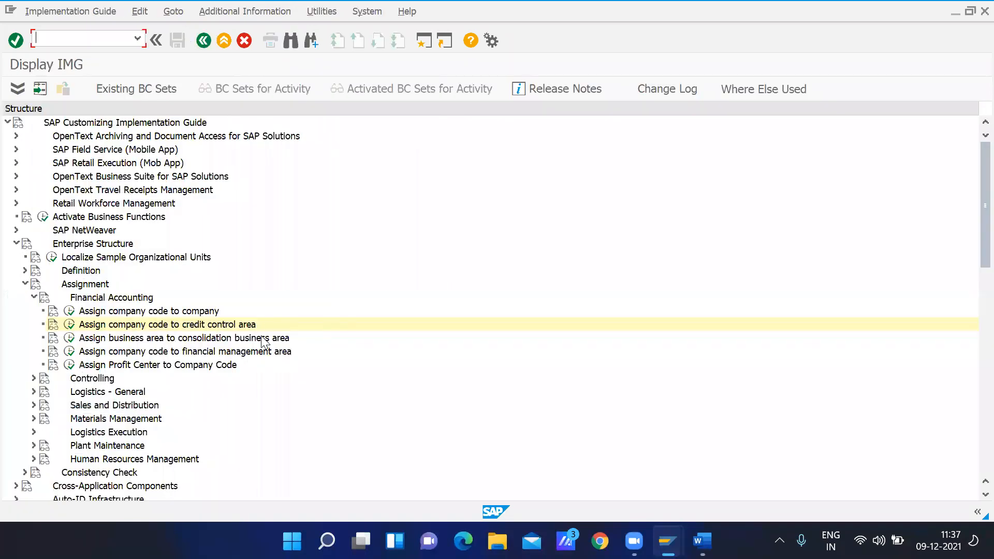
Open the assignment of business areas to consolidation business areas and position the list on business area GMO1
{"action": "left_click", "coordinate": [113, 340]}
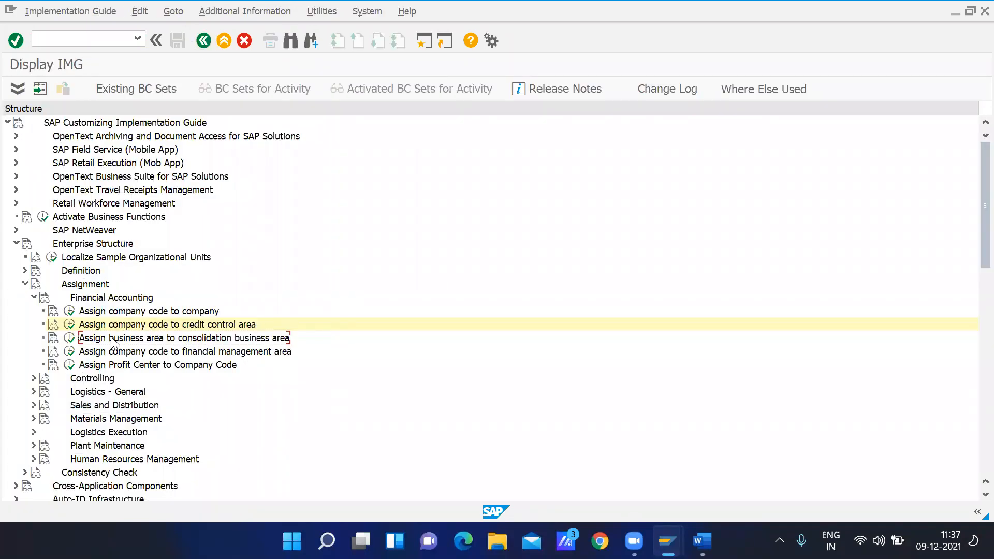
{"action": "left_click", "coordinate": [69, 339]}
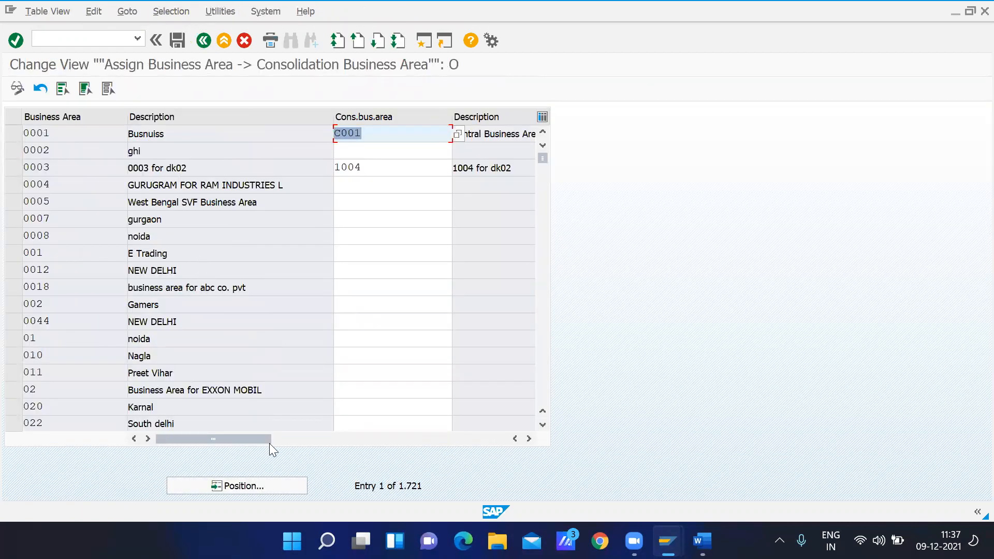
{"action": "left_click", "coordinate": [237, 492]}
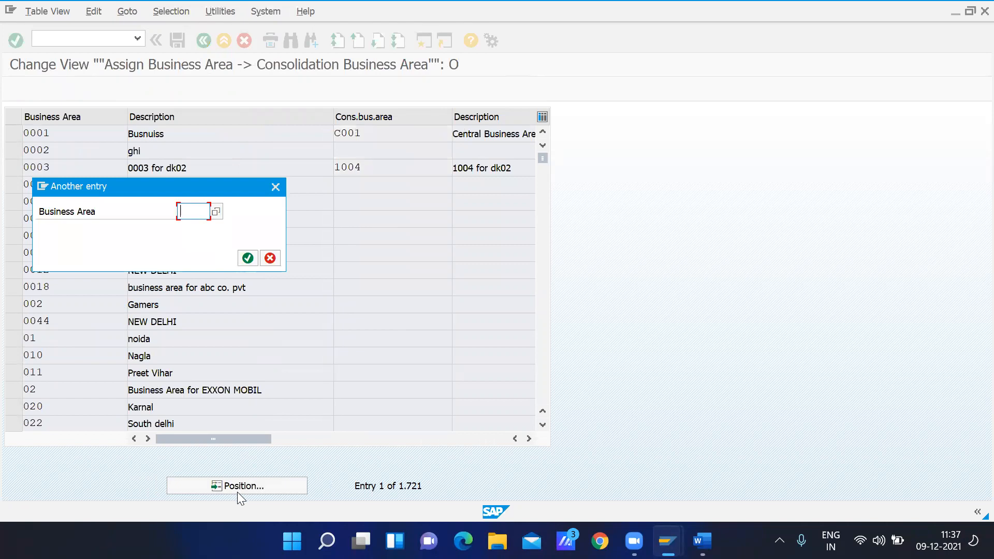
{"action": "type", "text": "gmo1"}
{"action": "key", "text": "Return"}
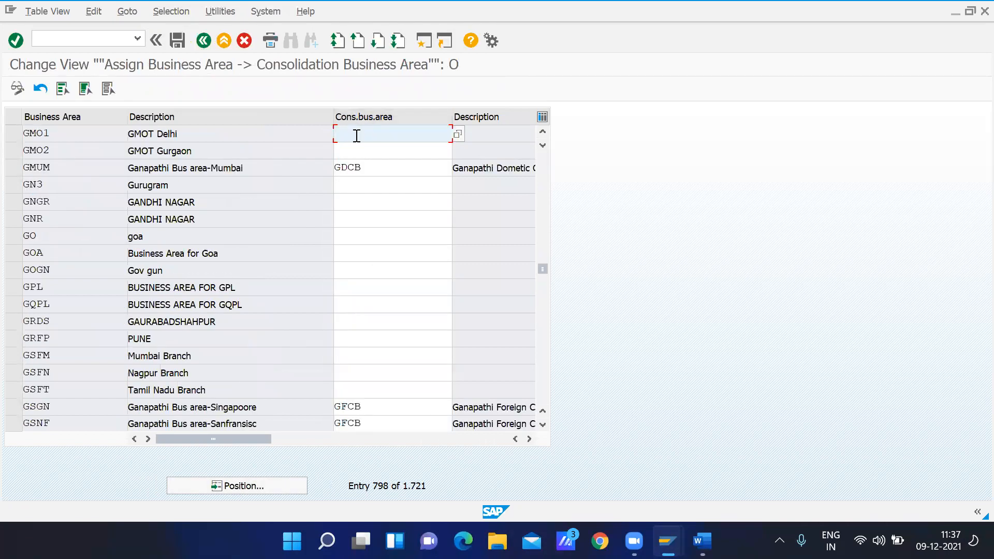
Assign consolidation business area GMO1 to business areas GMO1 (GMOT Delhi) and GMO2 (GMOT Gurgaon)
{"action": "type", "text": "gmo1"}
{"action": "key", "text": "Tab"}
{"action": "type", "text": "gmo"}
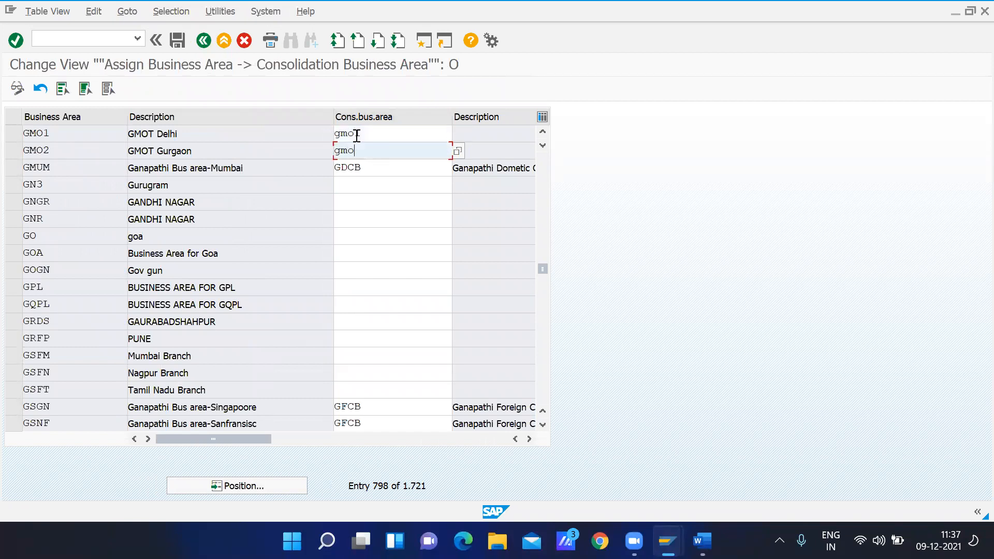
{"action": "type", "text": "1"}
{"action": "key", "text": "Return"}
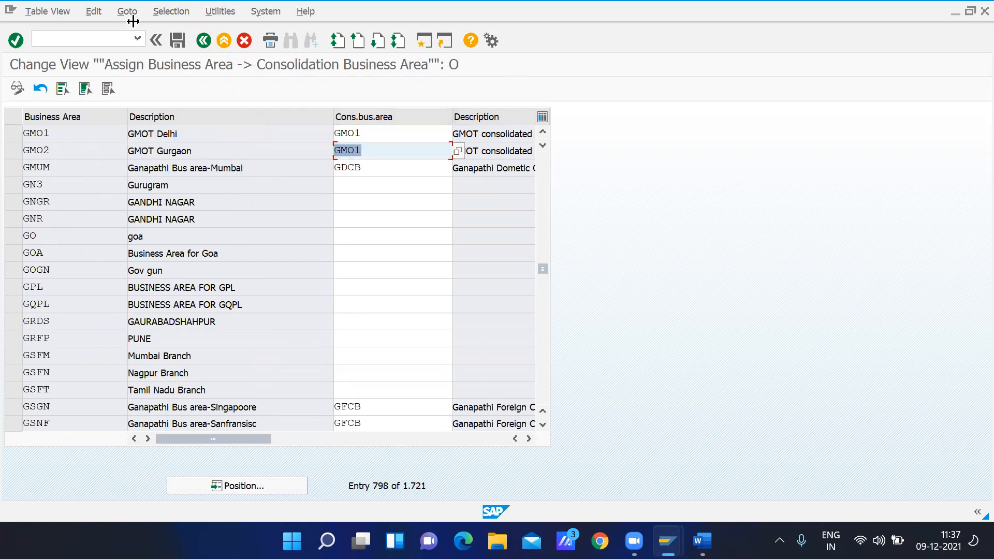
Save the consolidation business area assignments in customizing request EH7K907485 and leave the view
{"action": "left_click", "coordinate": [182, 40]}
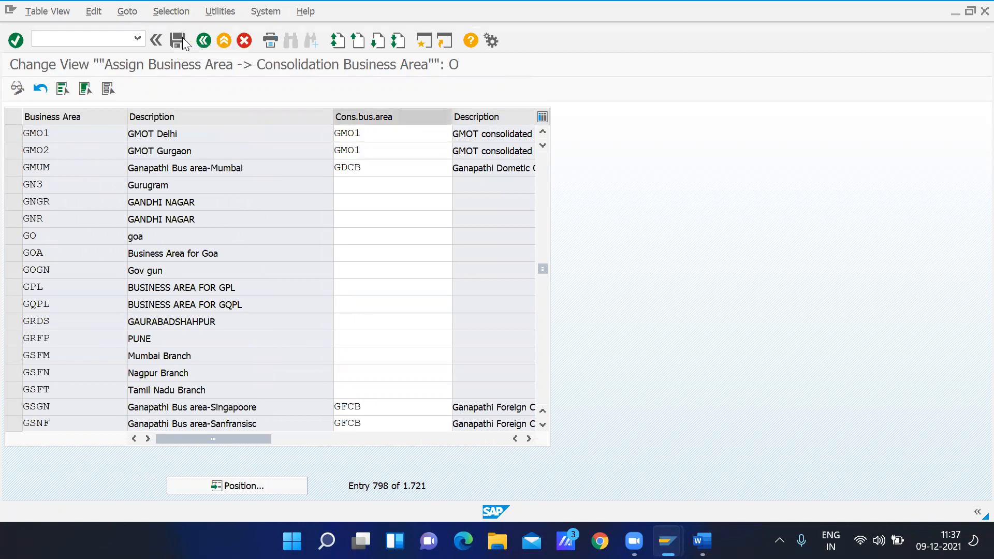
{"action": "left_click", "coordinate": [263, 258]}
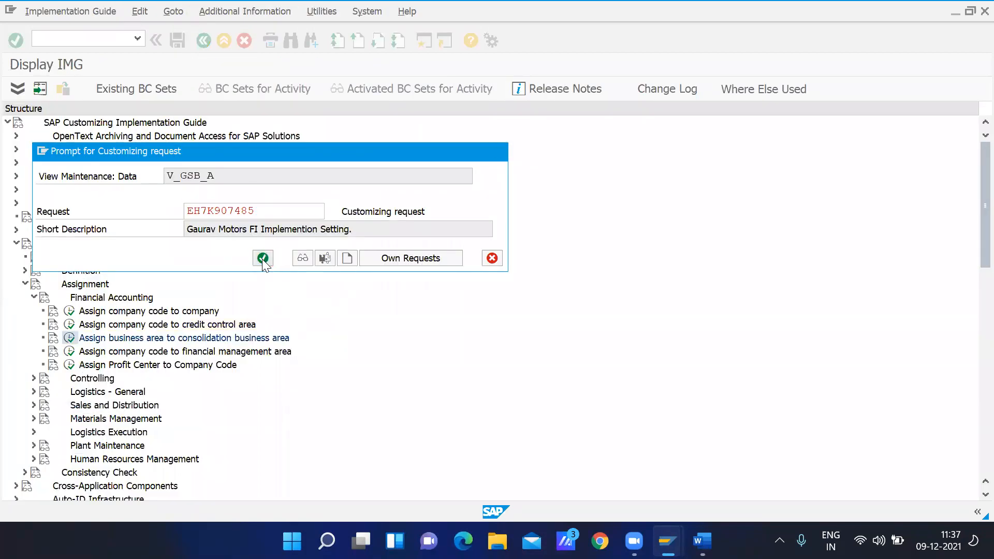
{"action": "left_click", "coordinate": [202, 43]}
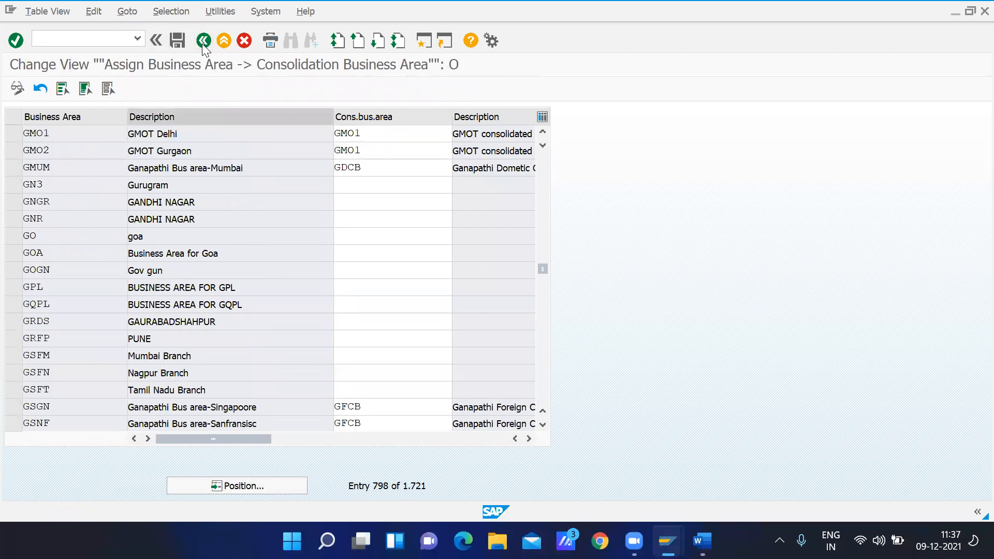